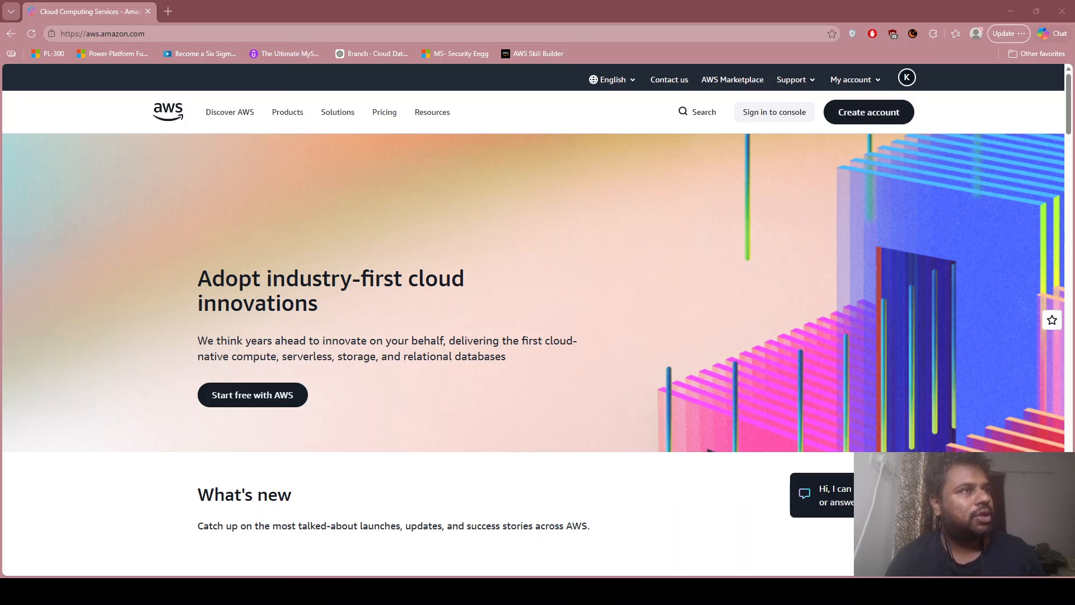
Open the AWS console sign-in page and submit the root user's email address.
{"action": "left_click", "coordinate": [906, 77]}
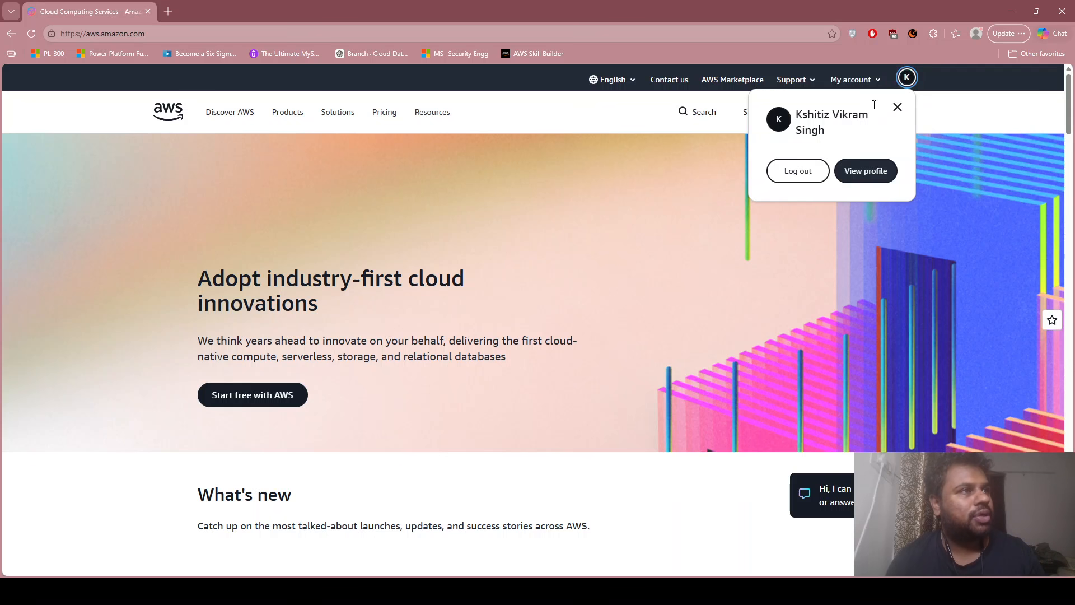
{"action": "left_click", "coordinate": [947, 96]}
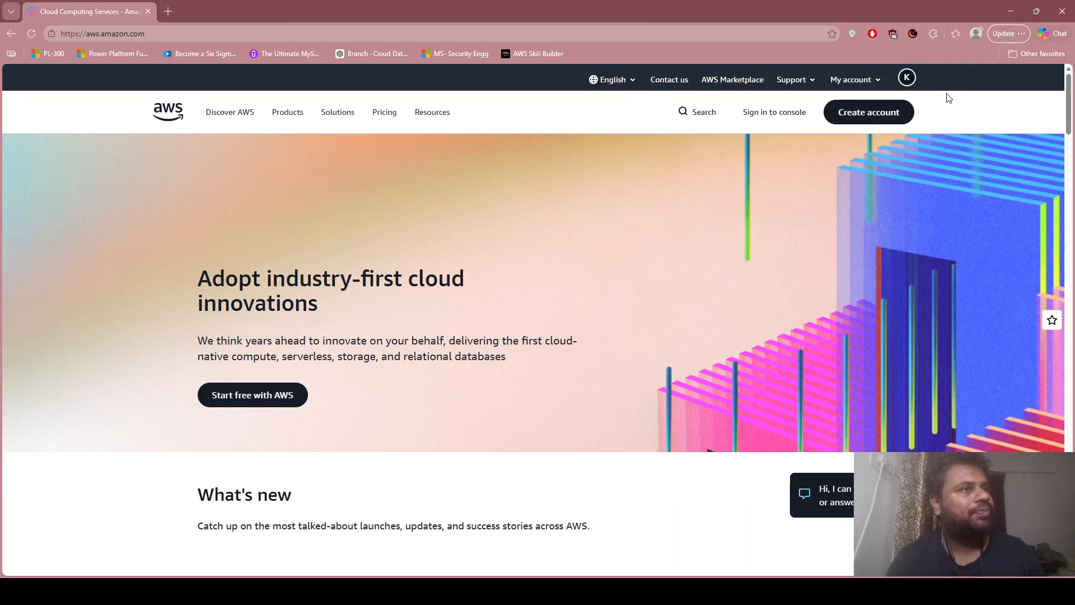
{"action": "left_click", "coordinate": [775, 119]}
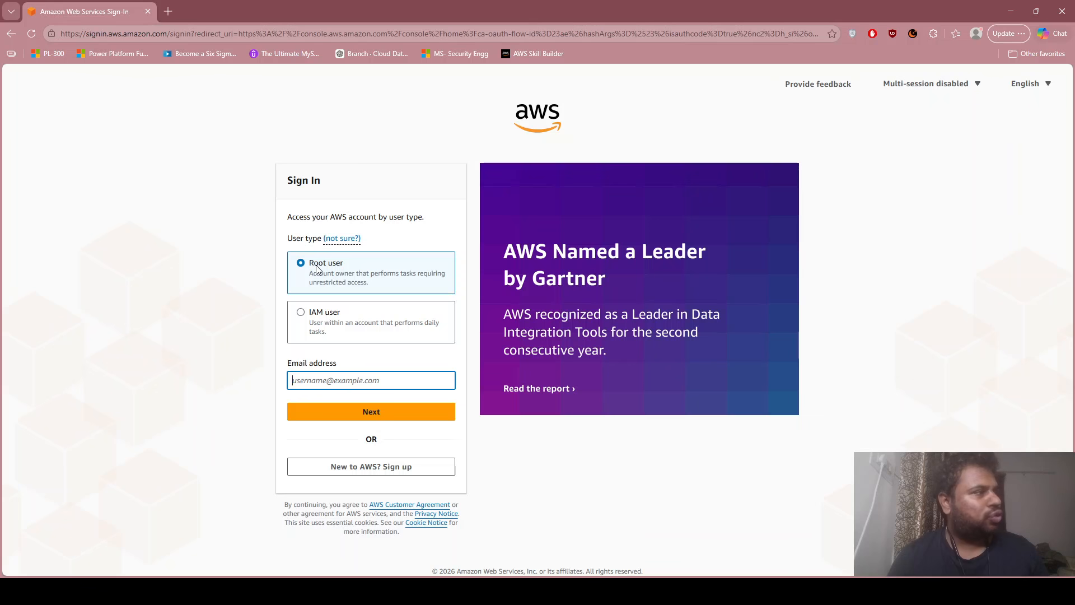
{"action": "left_click", "coordinate": [364, 424]}
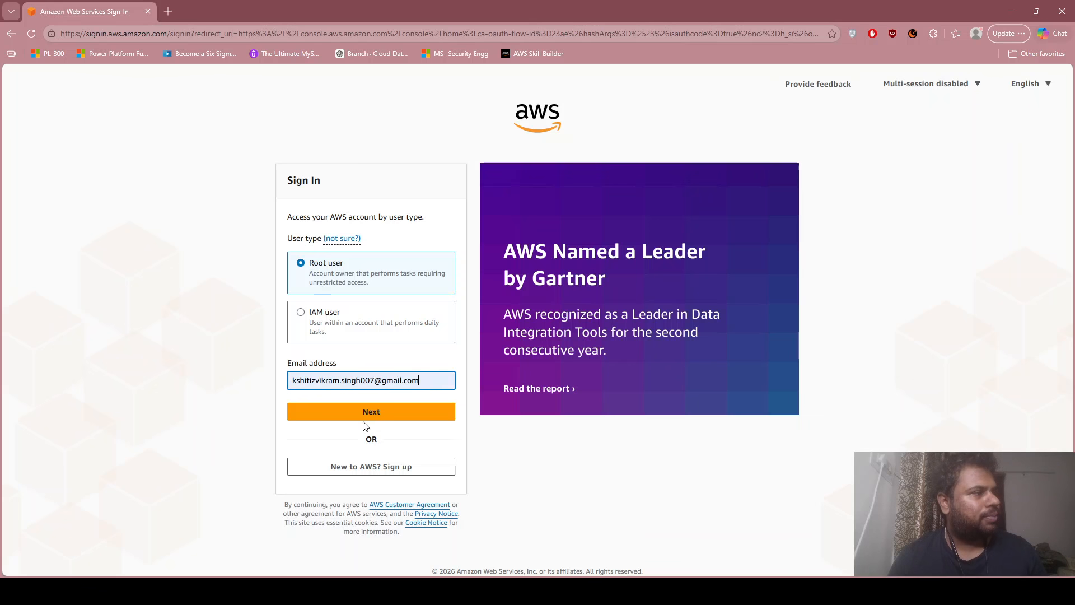
{"action": "left_click", "coordinate": [402, 421]}
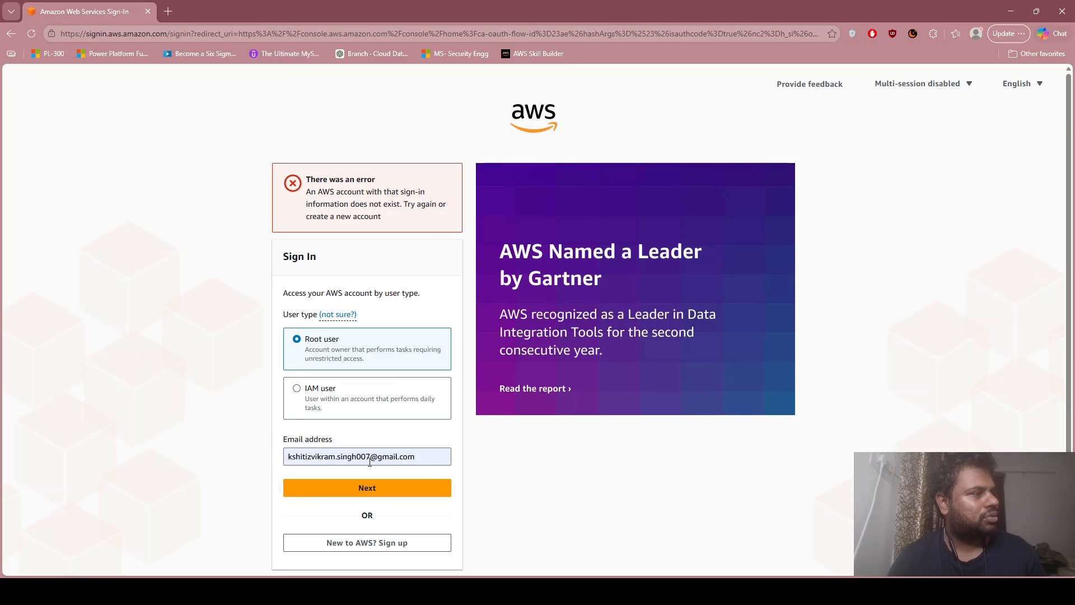
Correct the placement of the dot in the root user's email address and resubmit it.
{"action": "left_click", "coordinate": [340, 455]}
{"action": "key", "text": "BackSpace"}
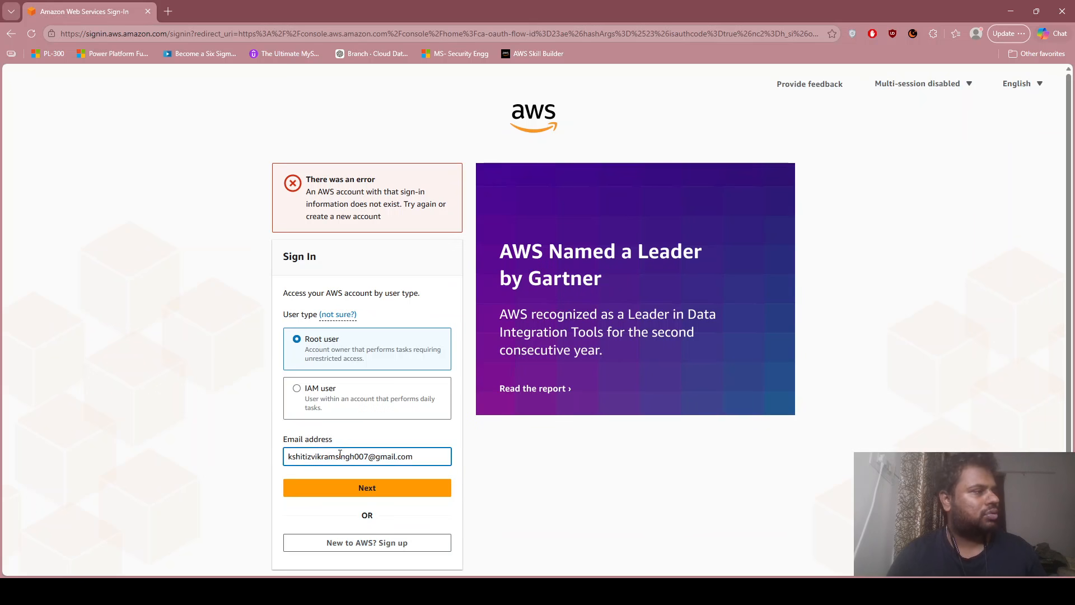
{"action": "type", "text": "."}
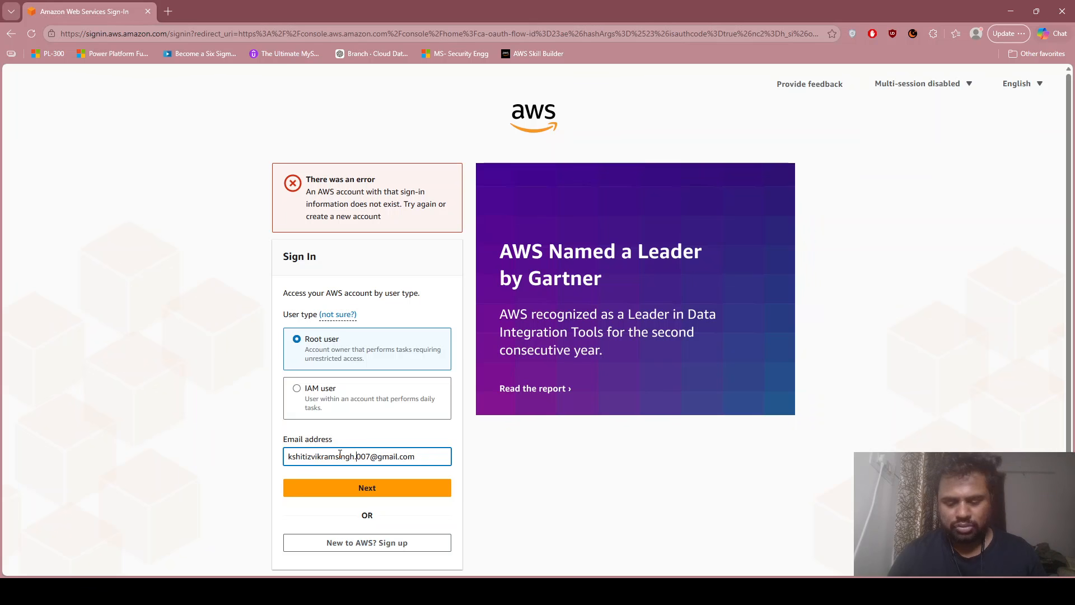
{"action": "key", "text": "Return"}
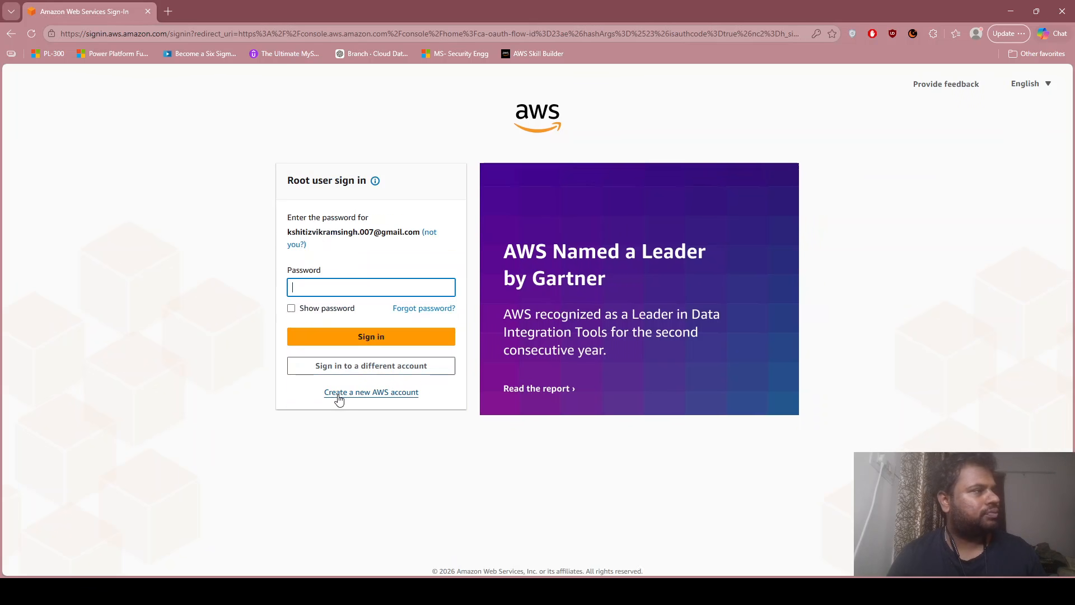
Enter the root account password and submit it.
{"action": "type", "text": "********"}
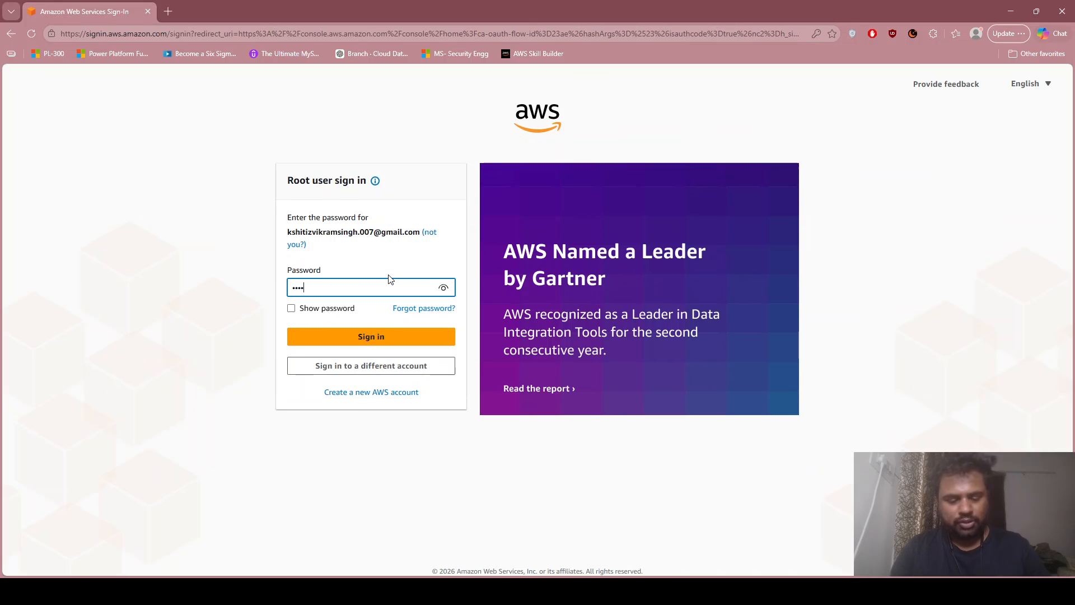
{"action": "type", "text": "****"}
{"action": "key", "text": "Return"}
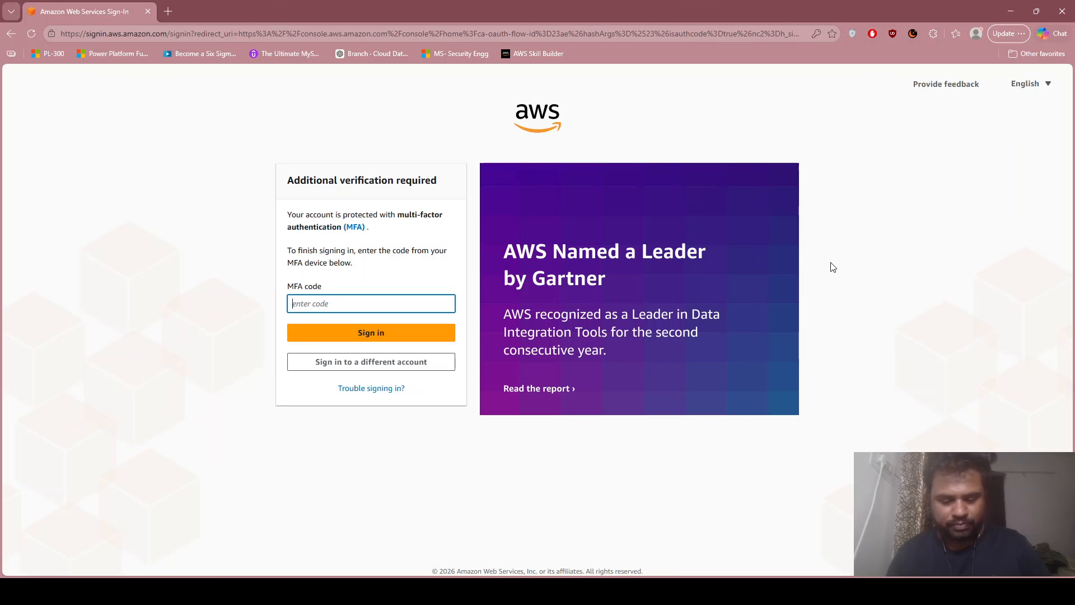
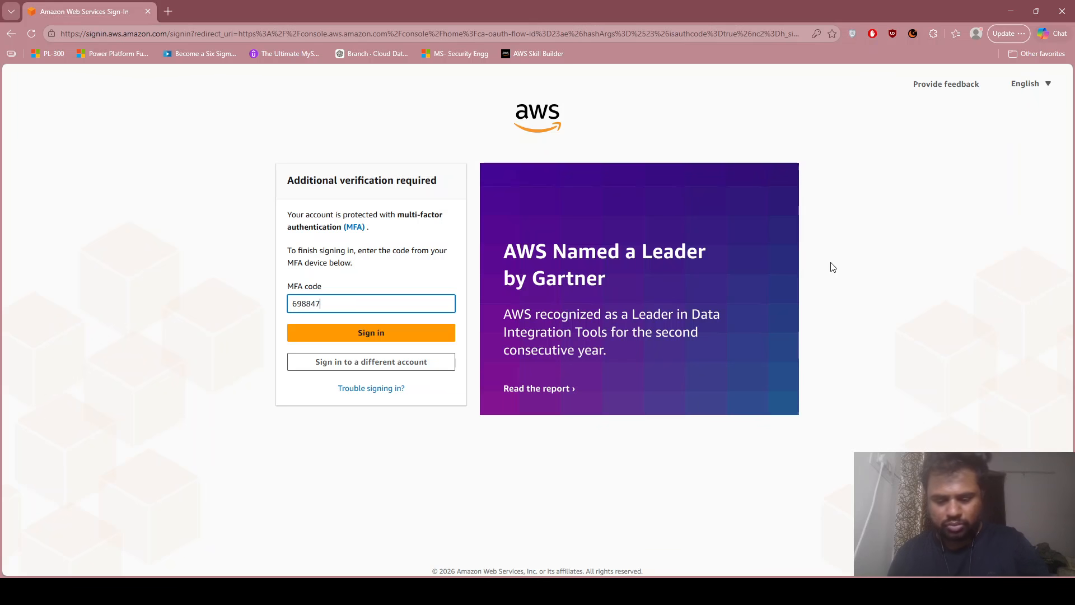
Enter the MFA code to finish signing in to the console.
{"action": "key", "text": "Return"}
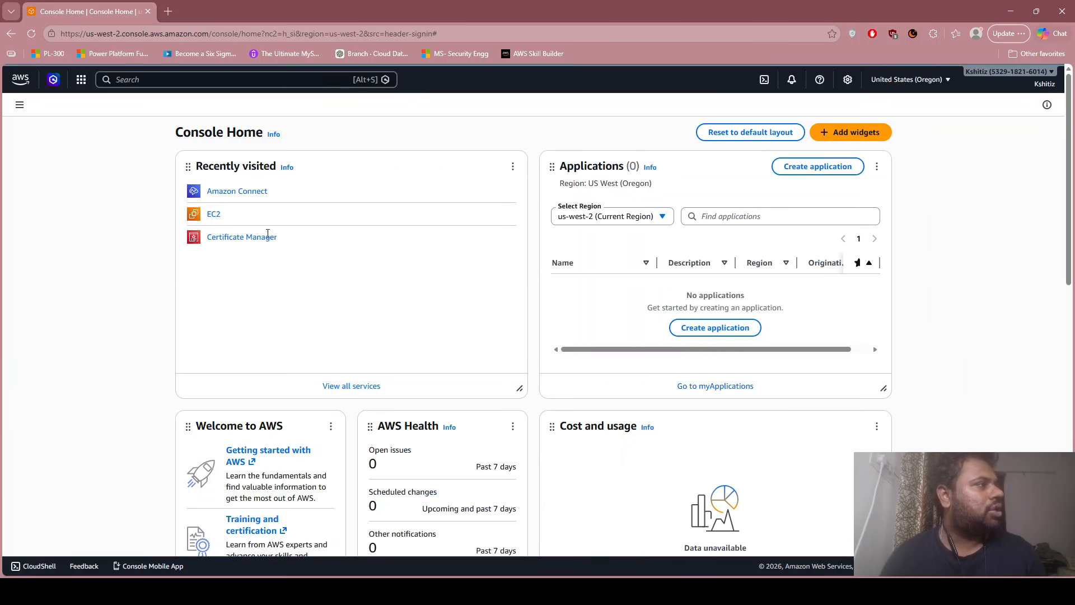
Search the console for ec2 and open the EC2 service.
{"action": "left_click", "coordinate": [204, 76]}
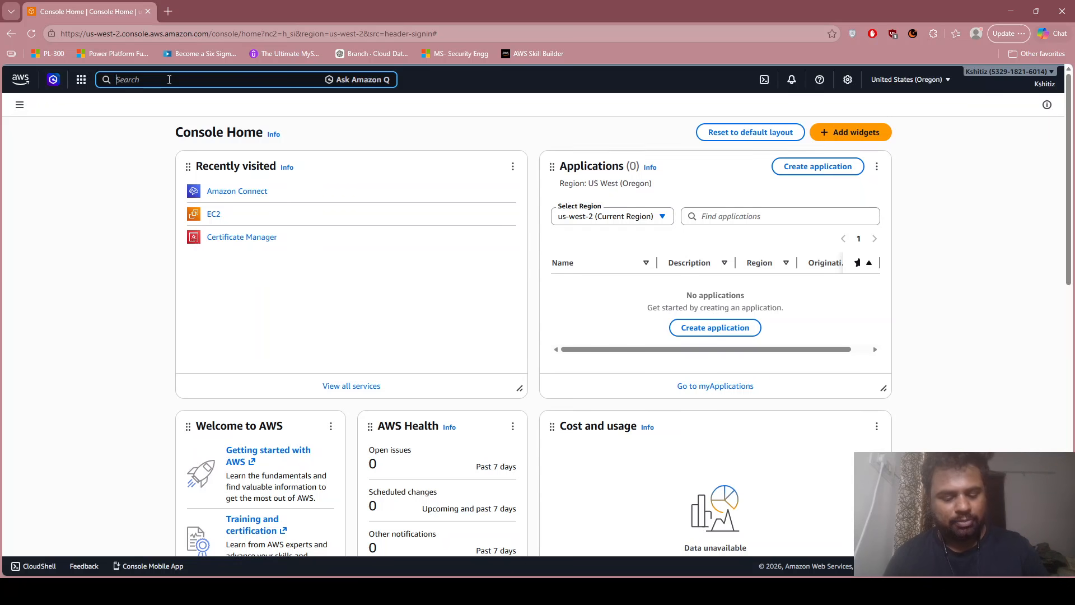
{"action": "type", "text": "ec2"}
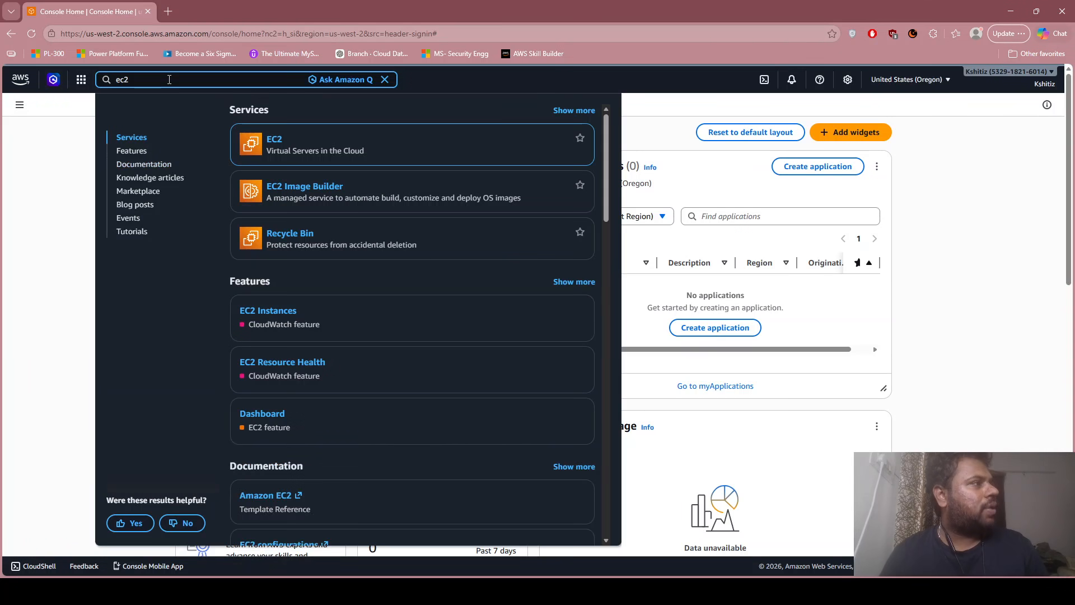
{"action": "mouse_move", "coordinate": [317, 174]}
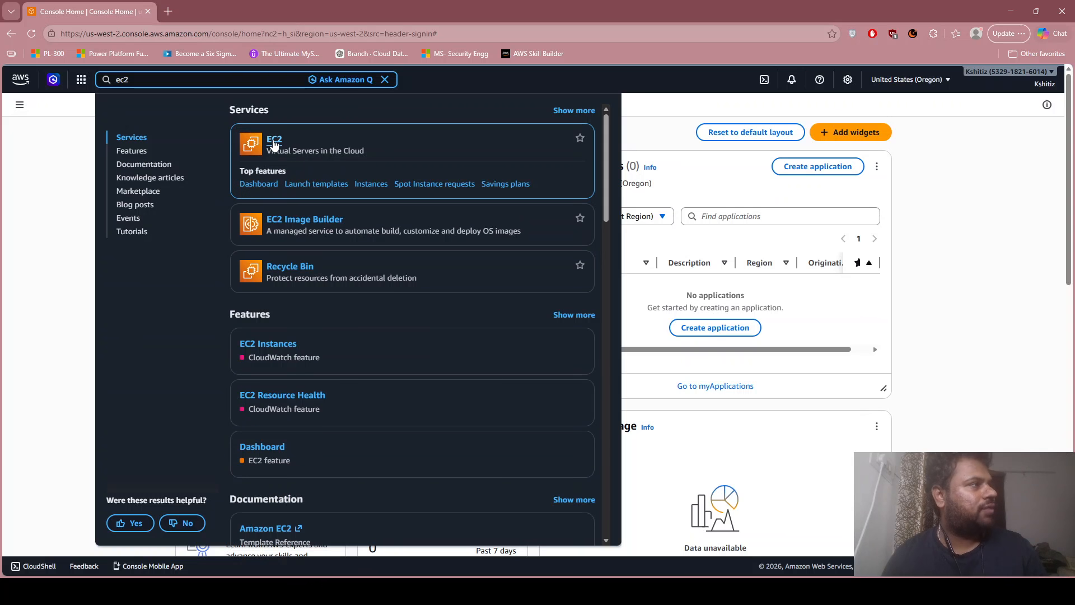
{"action": "left_click", "coordinate": [62, 201]}
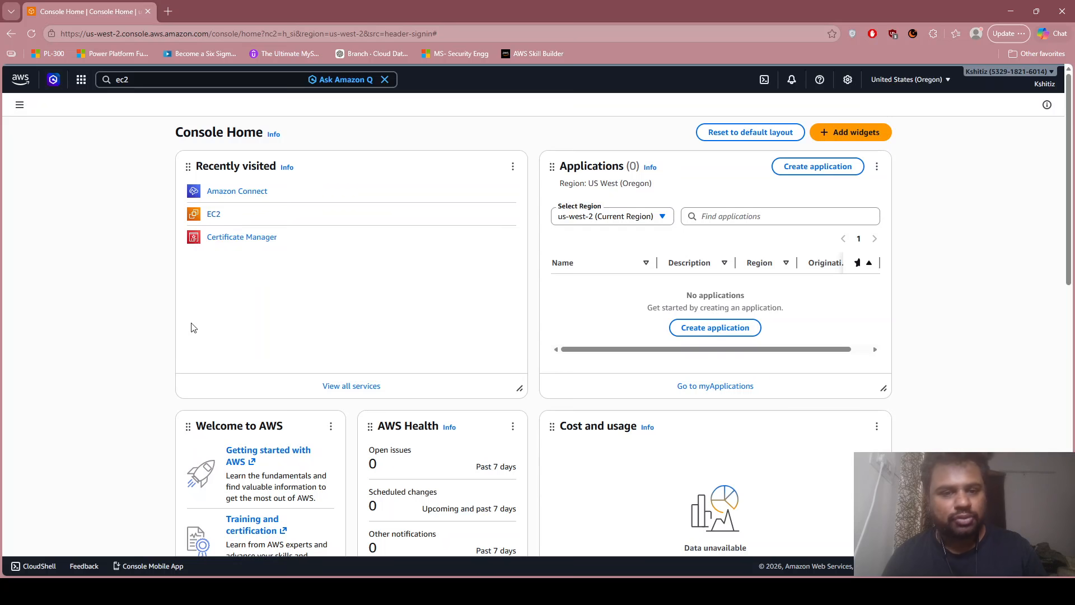
{"action": "left_click", "coordinate": [142, 81]}
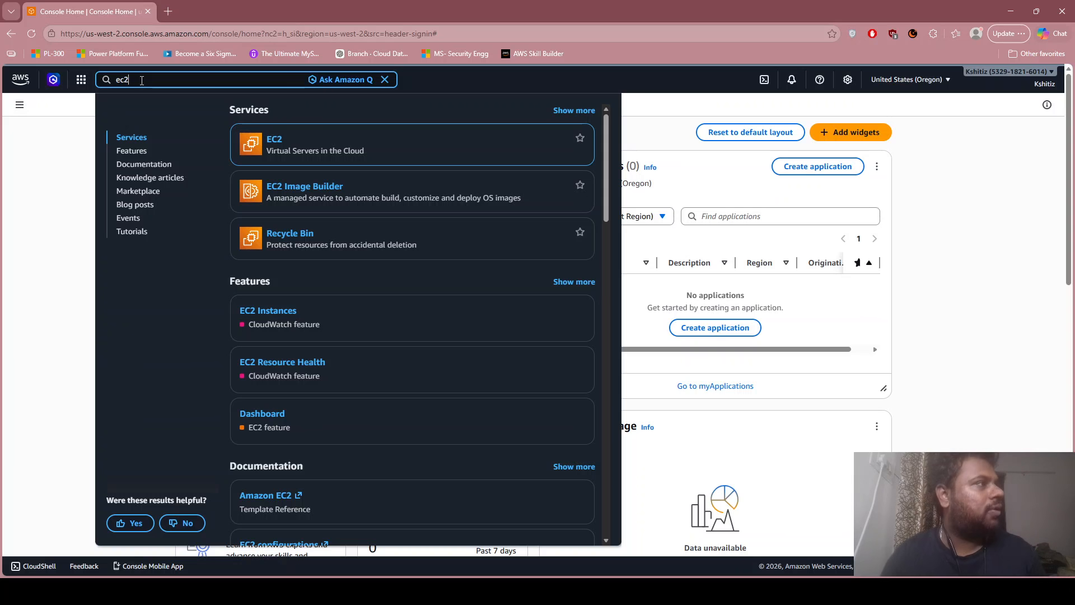
{"action": "left_click", "coordinate": [276, 140]}
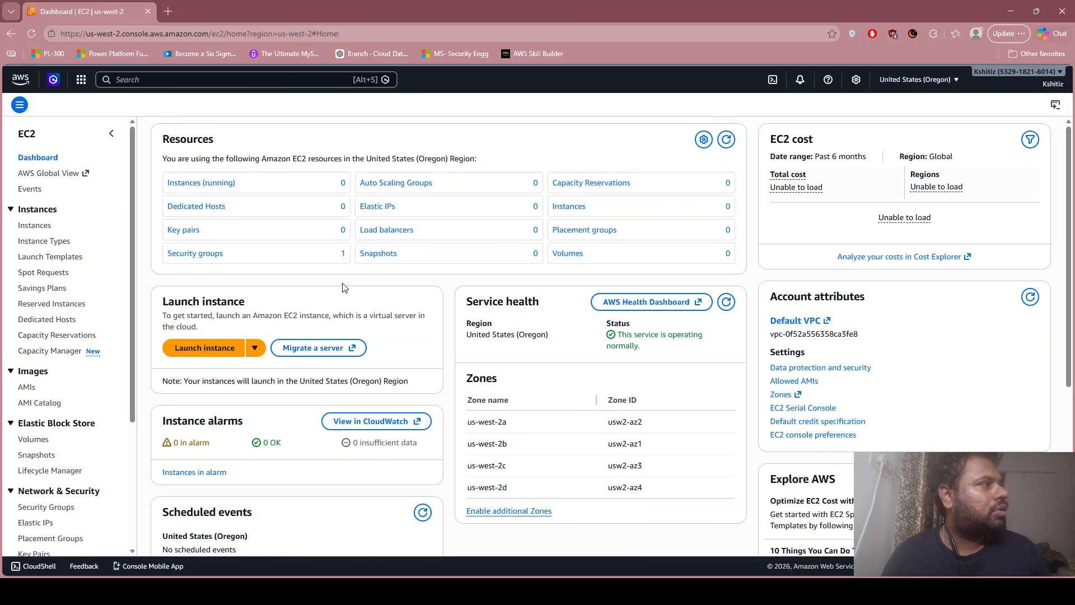
Show the EC2 instances list and switch the region to Asia Pacific (Mumbai), ap-south-1.
{"action": "left_click", "coordinate": [42, 229]}
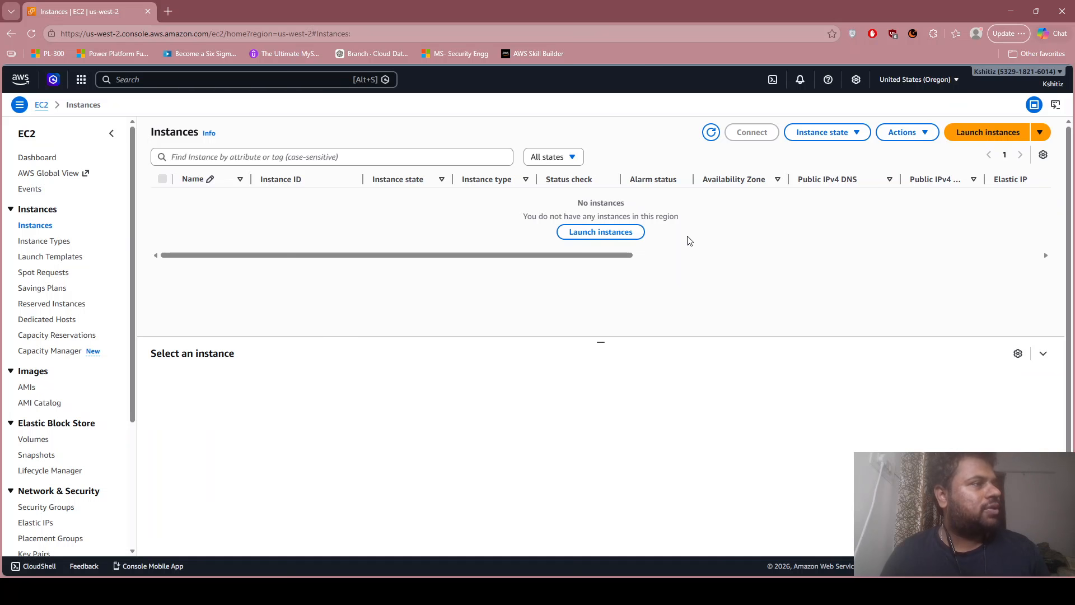
{"action": "left_click", "coordinate": [928, 81]}
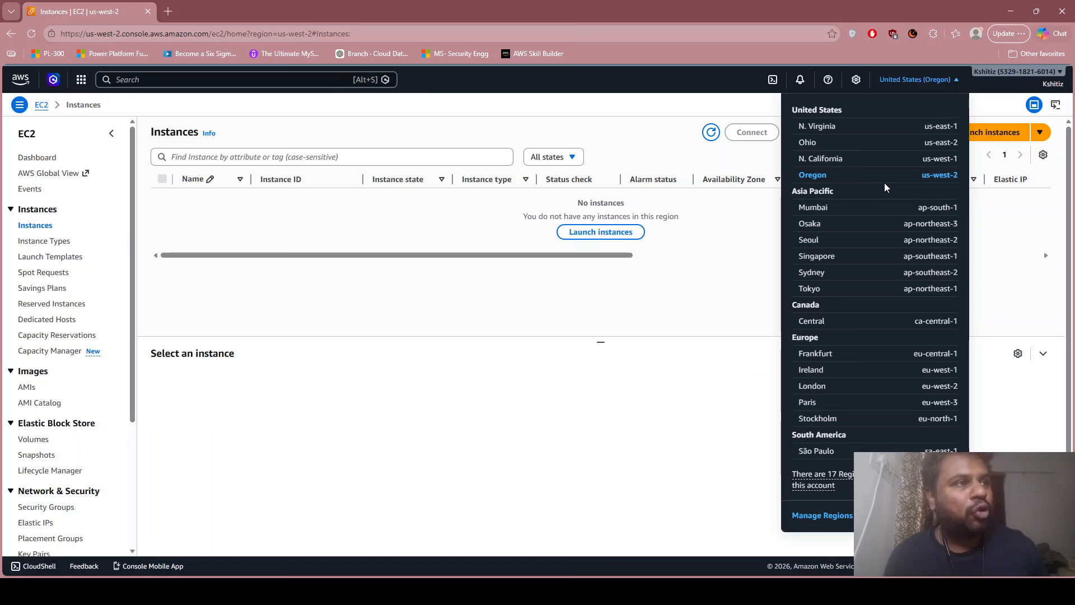
{"action": "left_click", "coordinate": [812, 208]}
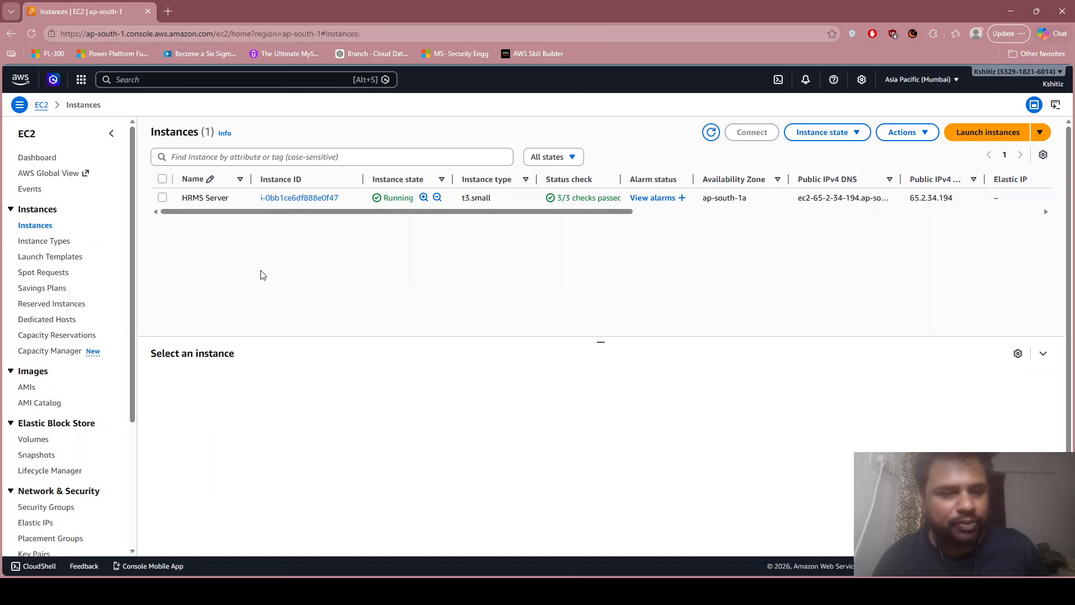
Browse the list of EC2 instance types available in the Mumbai region.
{"action": "left_click", "coordinate": [36, 245]}
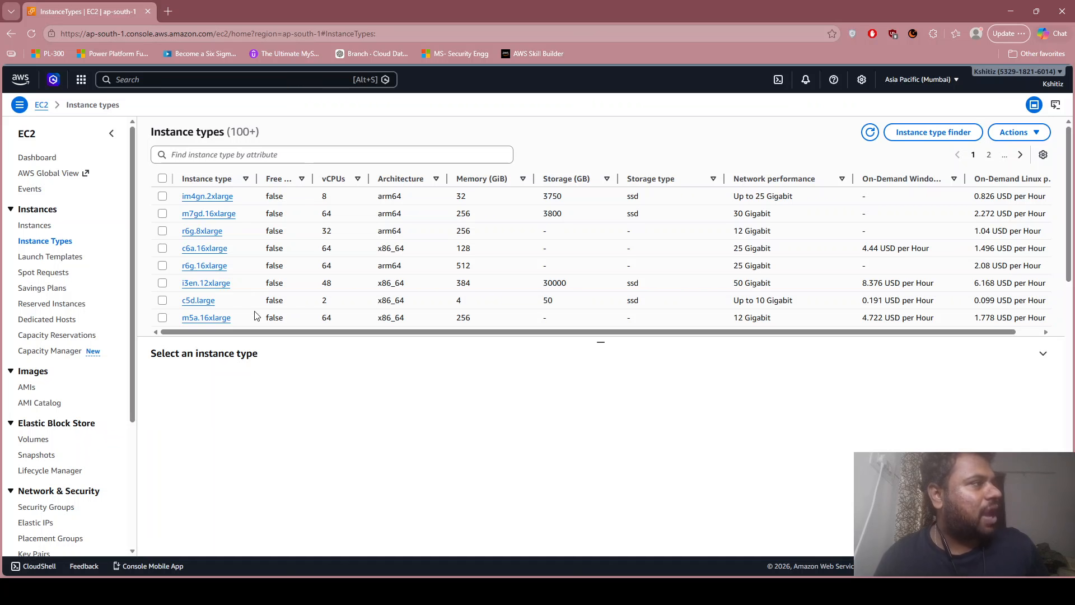
{"action": "scroll", "coordinate": [255, 315], "scroll_direction": "down", "scroll_amount": 5}
{"action": "scroll", "coordinate": [255, 315], "scroll_direction": "up", "scroll_amount": 5}
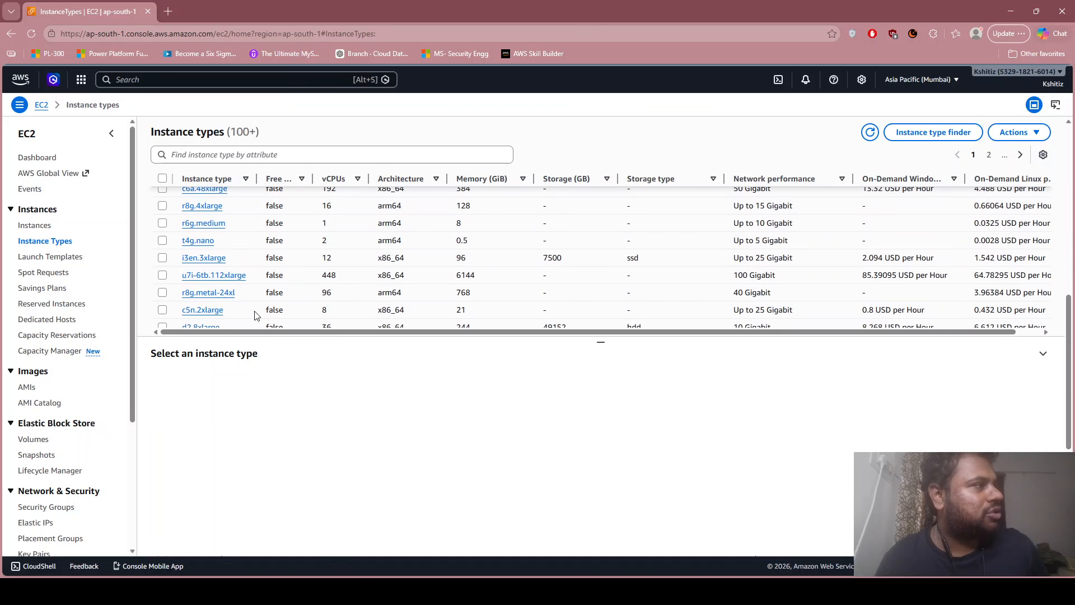
View the EC2 launch templates page and the list of owned AMIs.
{"action": "left_click", "coordinate": [72, 257]}
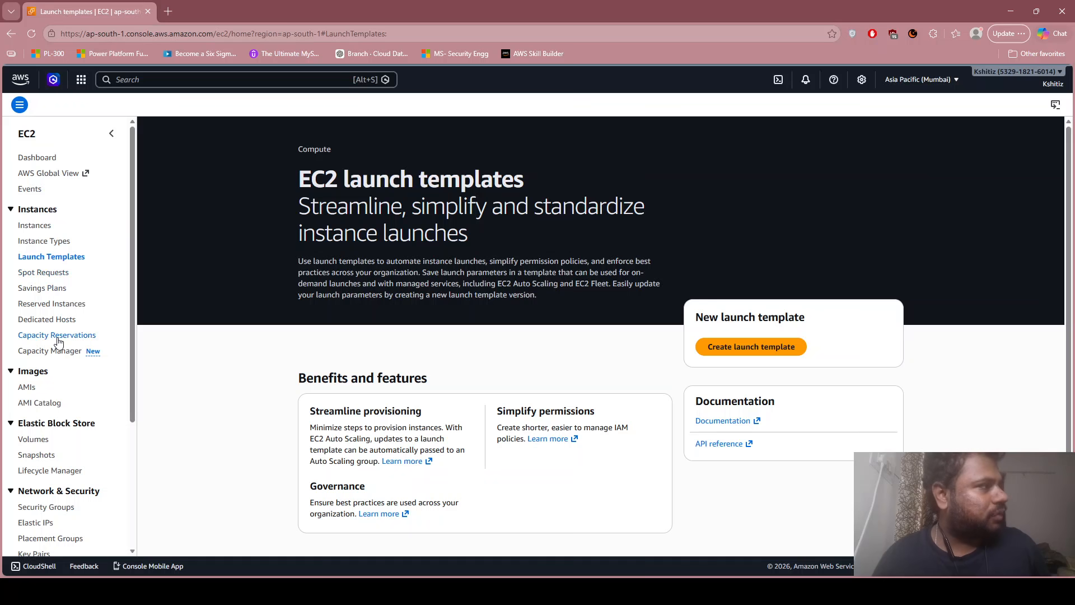
{"action": "scroll", "coordinate": [59, 342], "scroll_direction": "down", "scroll_amount": 2}
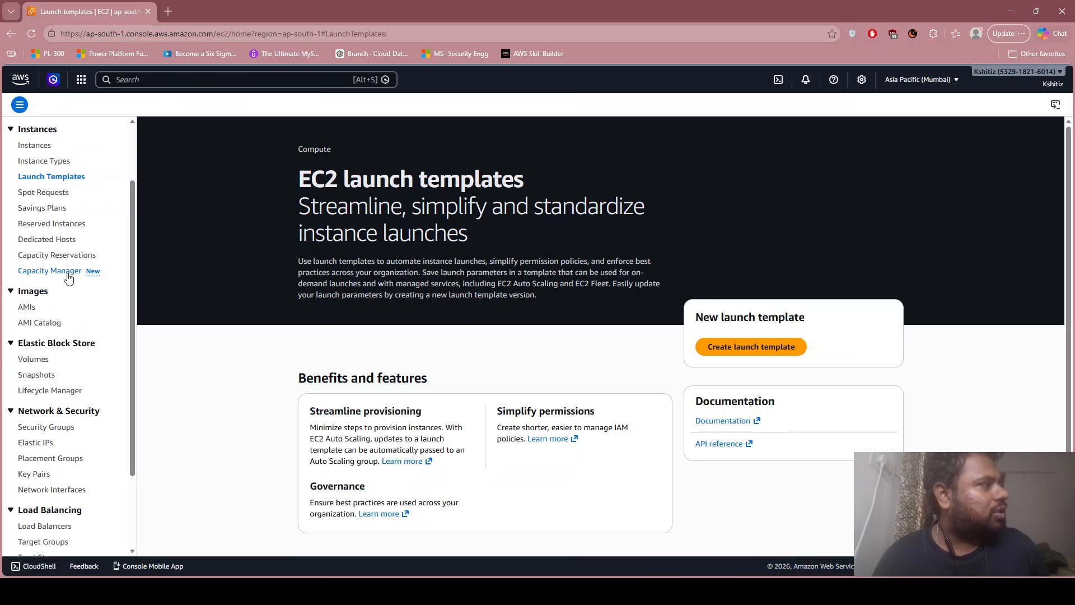
{"action": "scroll", "coordinate": [58, 314], "scroll_direction": "down", "scroll_amount": 2}
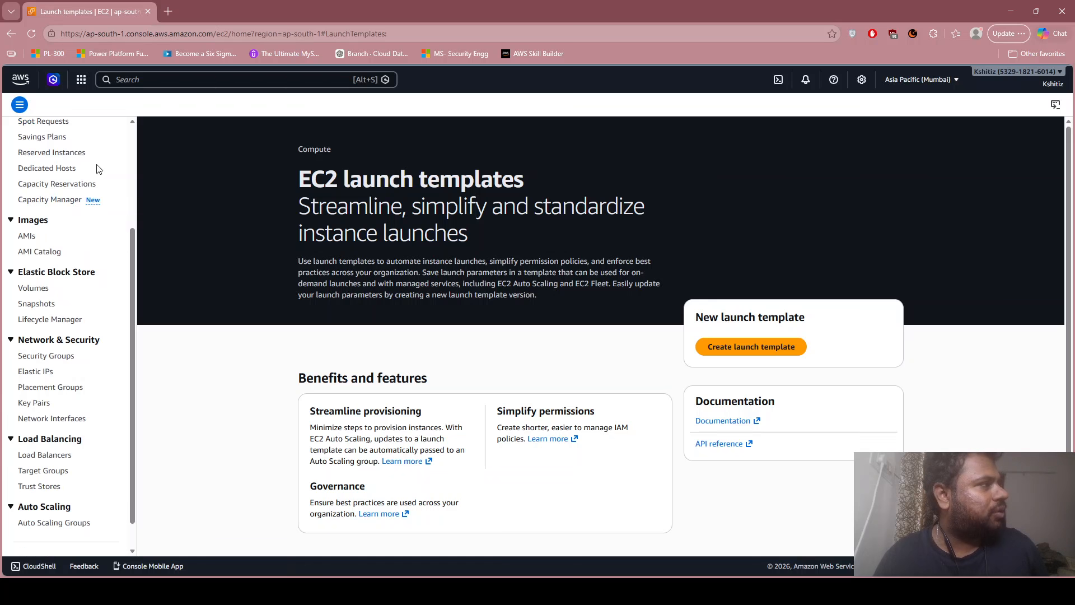
{"action": "left_click", "coordinate": [27, 237]}
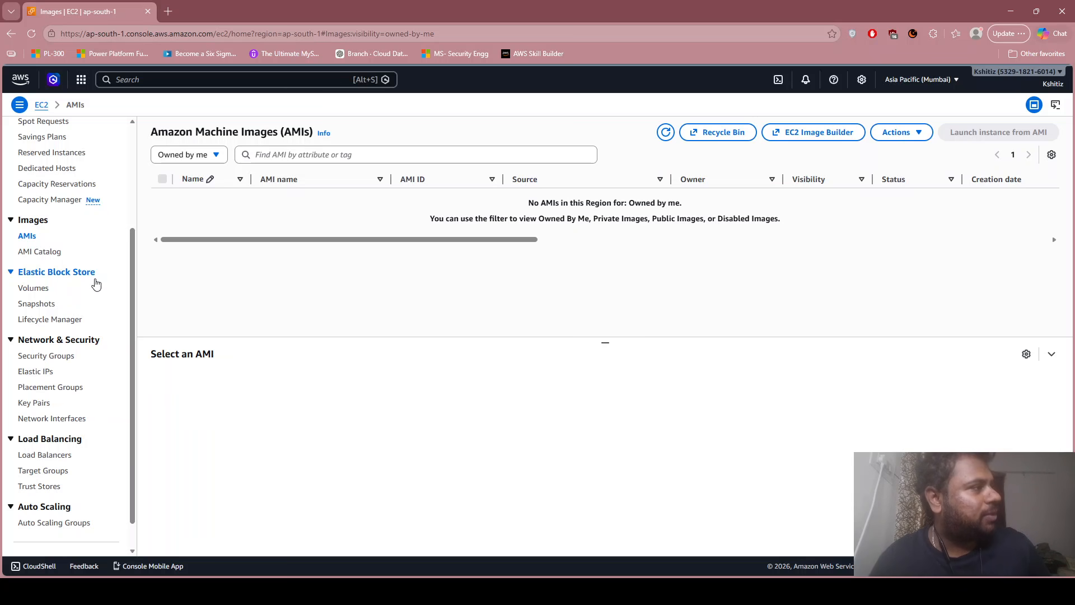
List the Elastic Block Store volumes and examine the details of the volume attached to HRMS Server.
{"action": "left_click", "coordinate": [38, 290]}
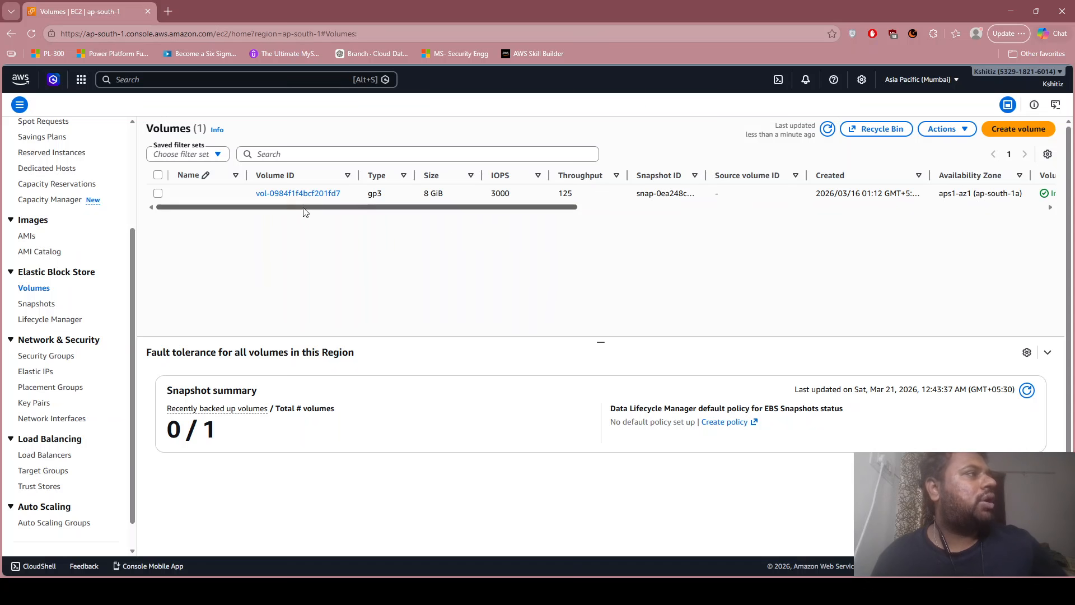
{"action": "left_click", "coordinate": [287, 194]}
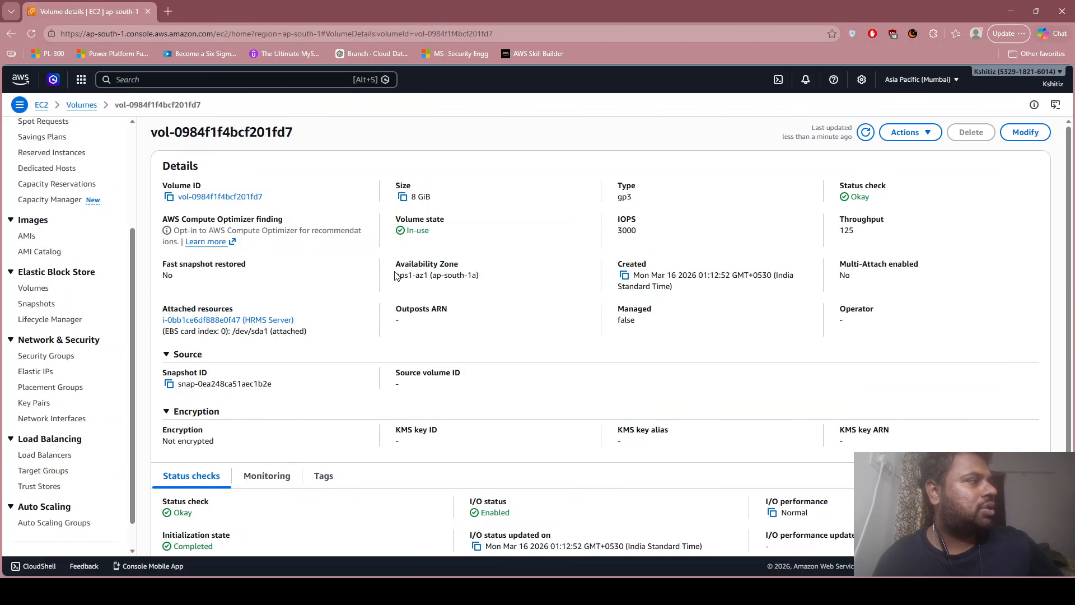
{"action": "scroll", "coordinate": [395, 274], "scroll_direction": "down", "scroll_amount": 1}
{"action": "scroll", "coordinate": [397, 275], "scroll_direction": "down", "scroll_amount": 1}
{"action": "scroll", "coordinate": [397, 275], "scroll_direction": "up", "scroll_amount": 2}
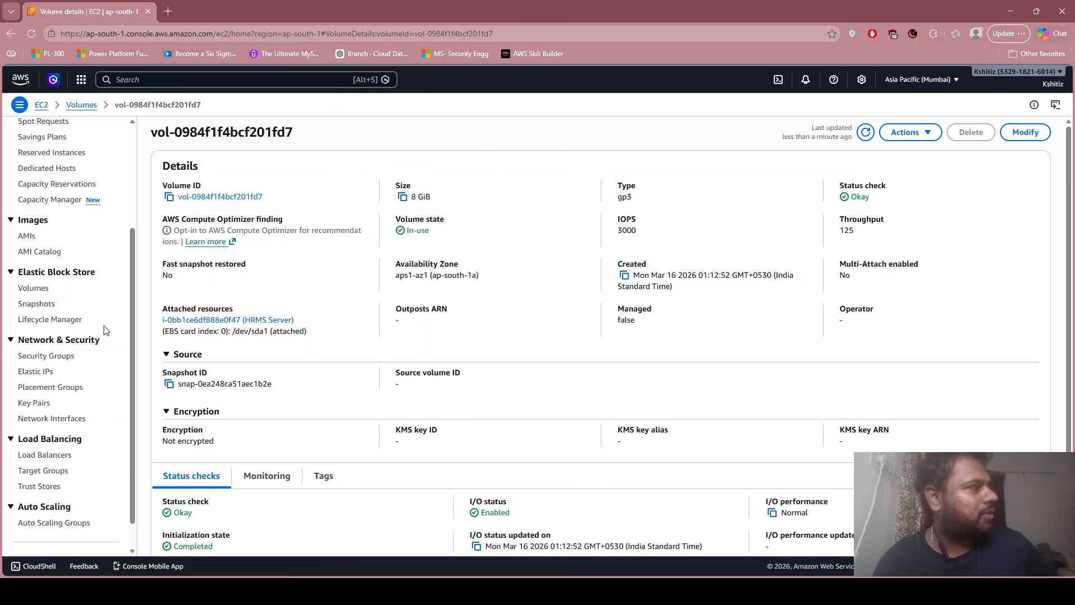
View the EC2 pages for Snapshots, Lifecycle Manager, Security Groups and Elastic IPs in turn.
{"action": "left_click", "coordinate": [55, 306]}
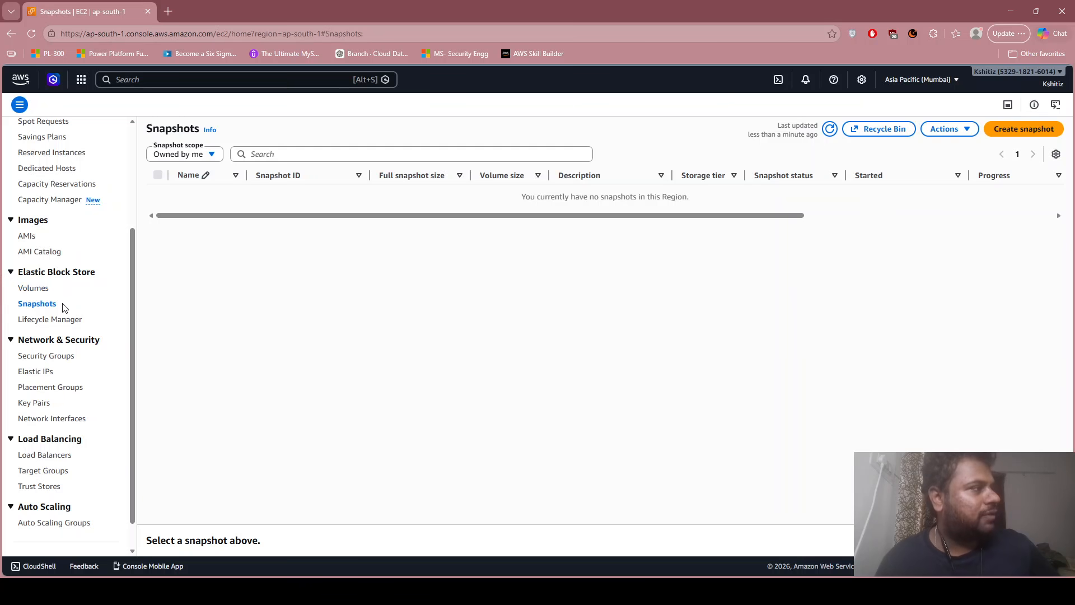
{"action": "left_click", "coordinate": [69, 321]}
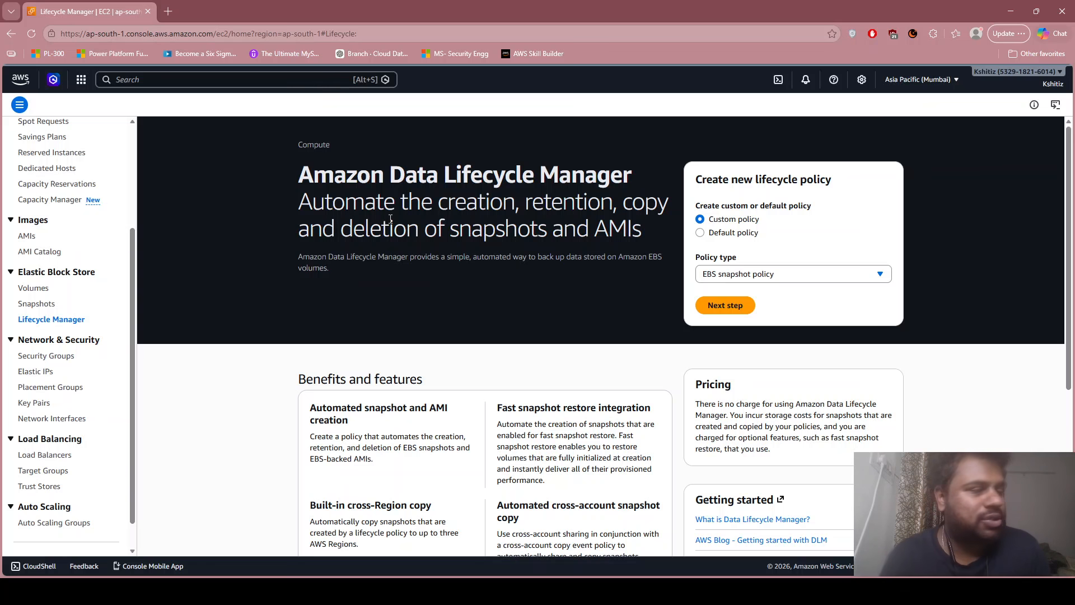
{"action": "left_click", "coordinate": [60, 357]}
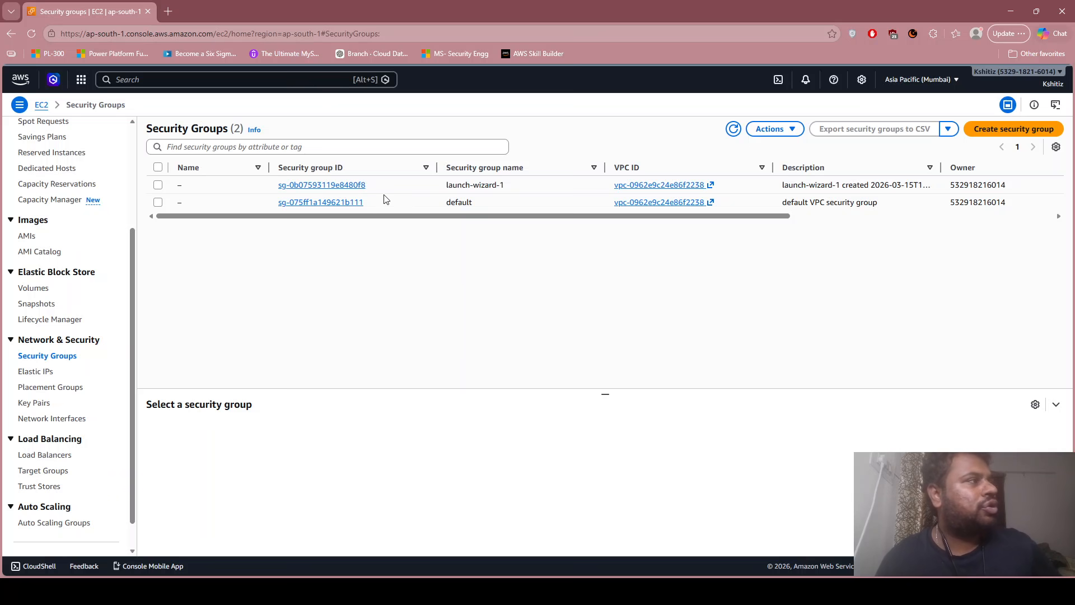
{"action": "left_click", "coordinate": [35, 373]}
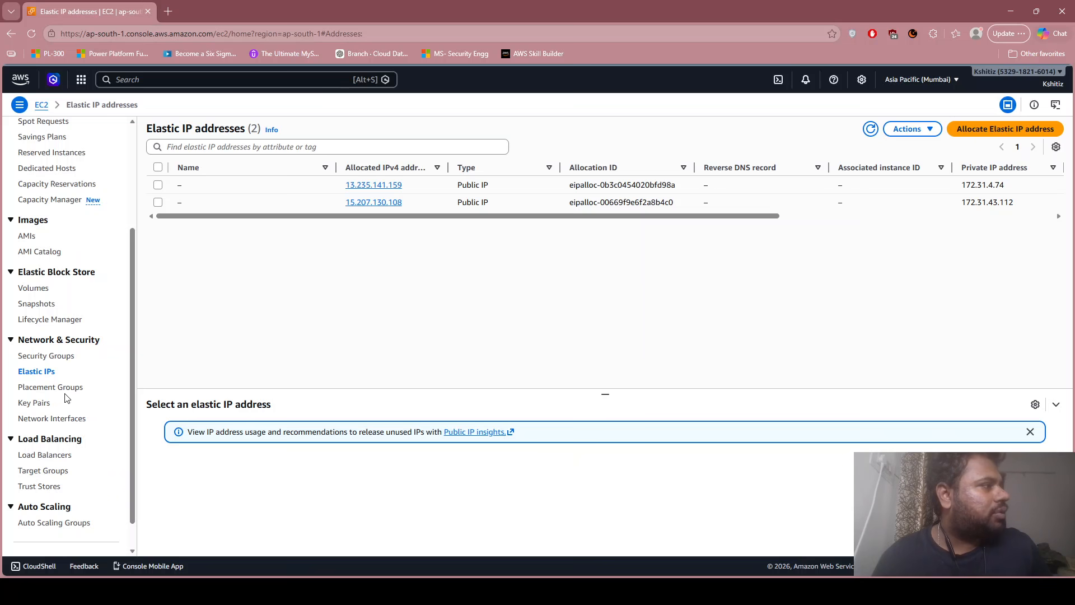
View the EC2 pages for Key Pairs and Network Interfaces in turn.
{"action": "scroll", "coordinate": [53, 405], "scroll_direction": "down", "scroll_amount": 1}
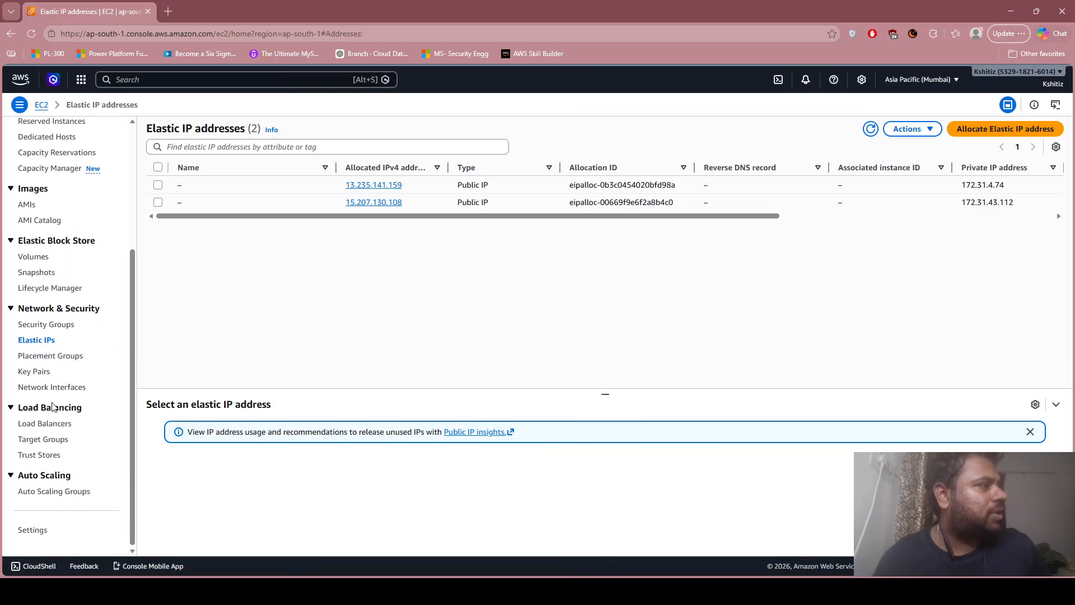
{"action": "left_click", "coordinate": [36, 373]}
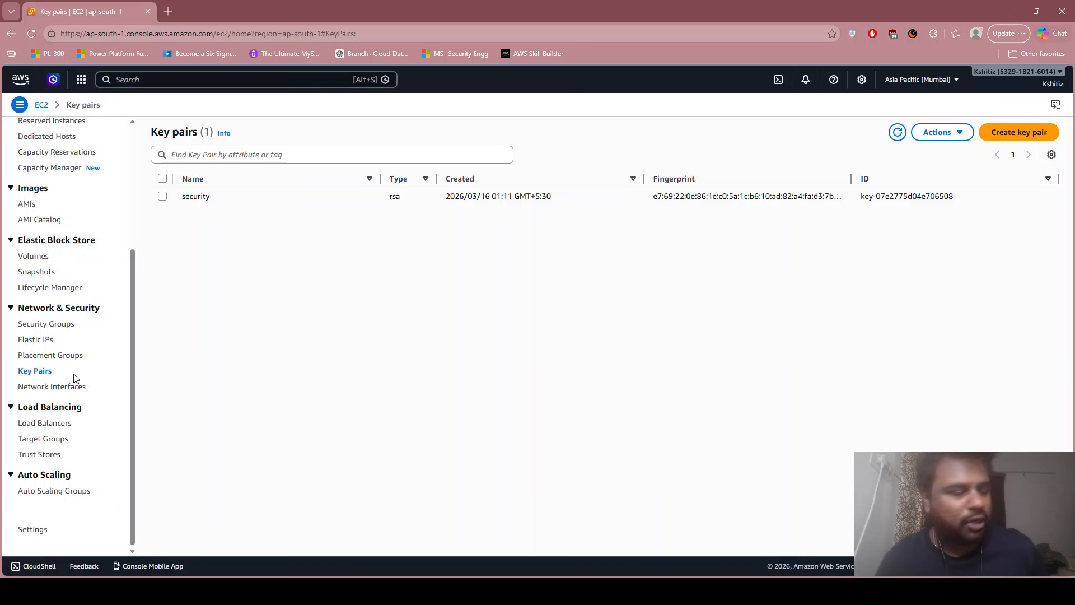
{"action": "left_click", "coordinate": [45, 389]}
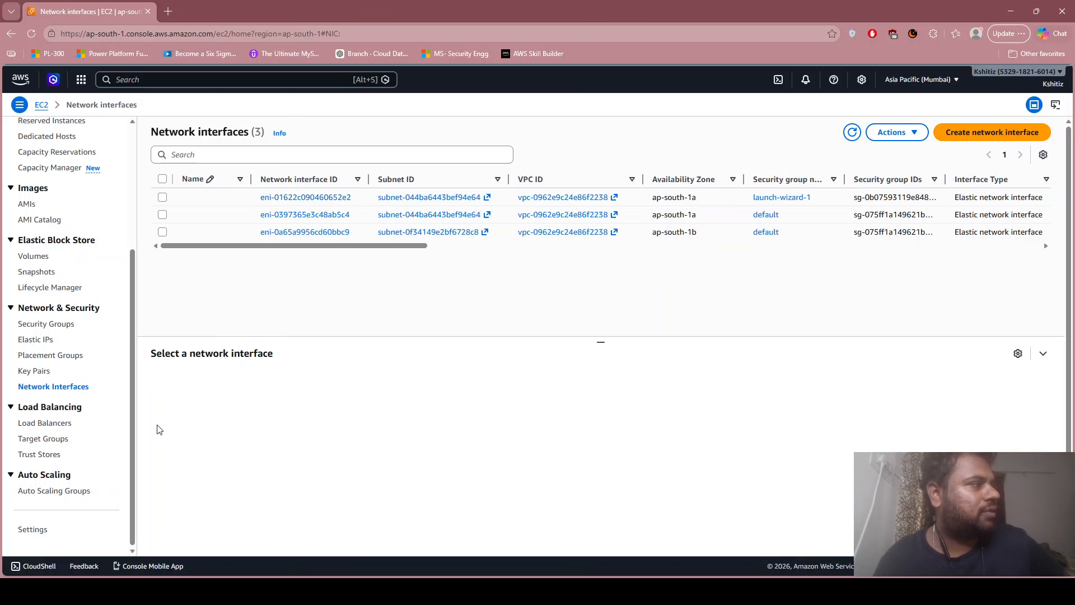
{"action": "scroll", "coordinate": [110, 395], "scroll_direction": "down", "scroll_amount": 1}
{"action": "scroll", "coordinate": [111, 396], "scroll_direction": "up", "scroll_amount": 1}
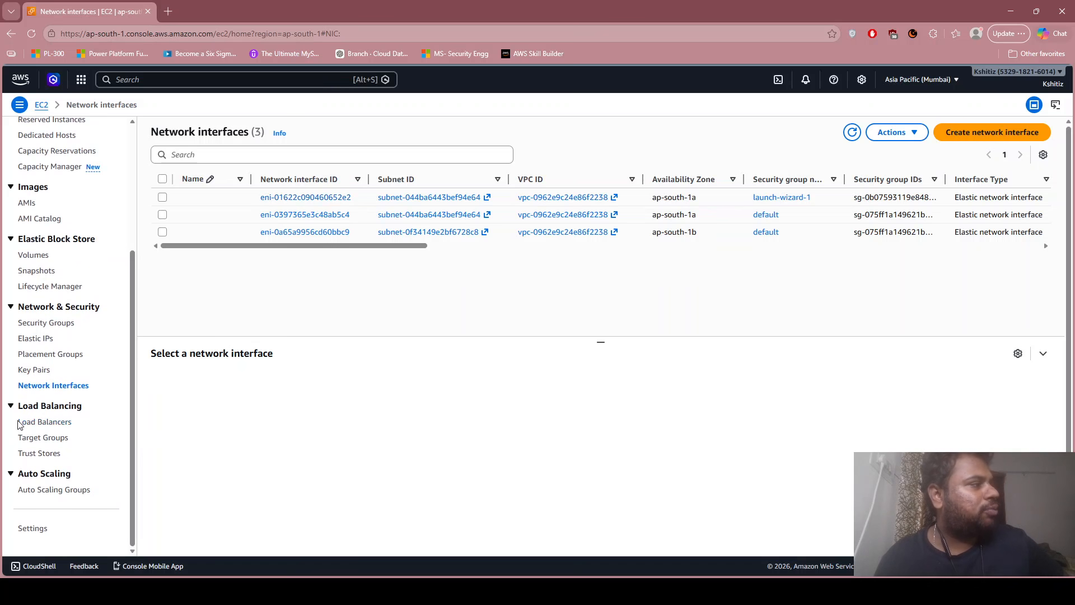
View the Load Balancers list and read how Auto Scaling groups work on the Auto Scaling Groups page.
{"action": "left_click", "coordinate": [59, 424]}
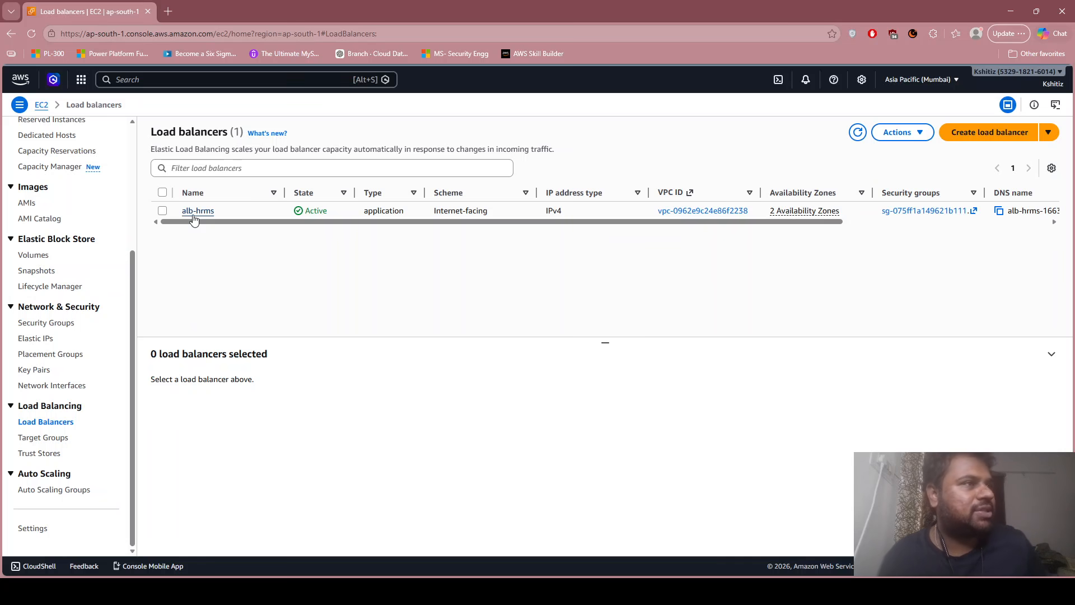
{"action": "scroll", "coordinate": [114, 409], "scroll_direction": "down", "scroll_amount": 2}
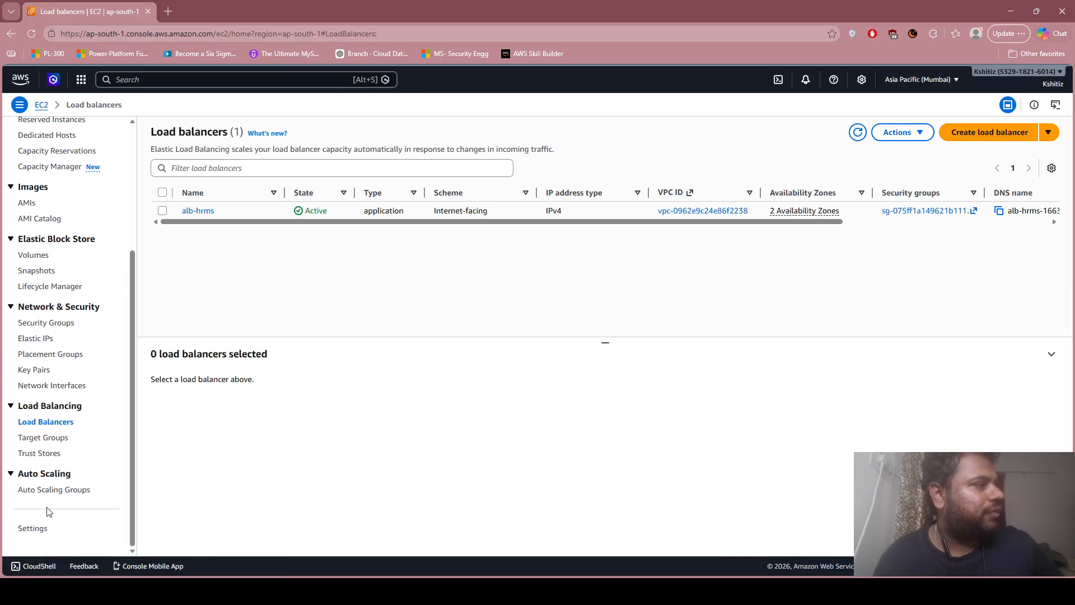
{"action": "left_click", "coordinate": [35, 491]}
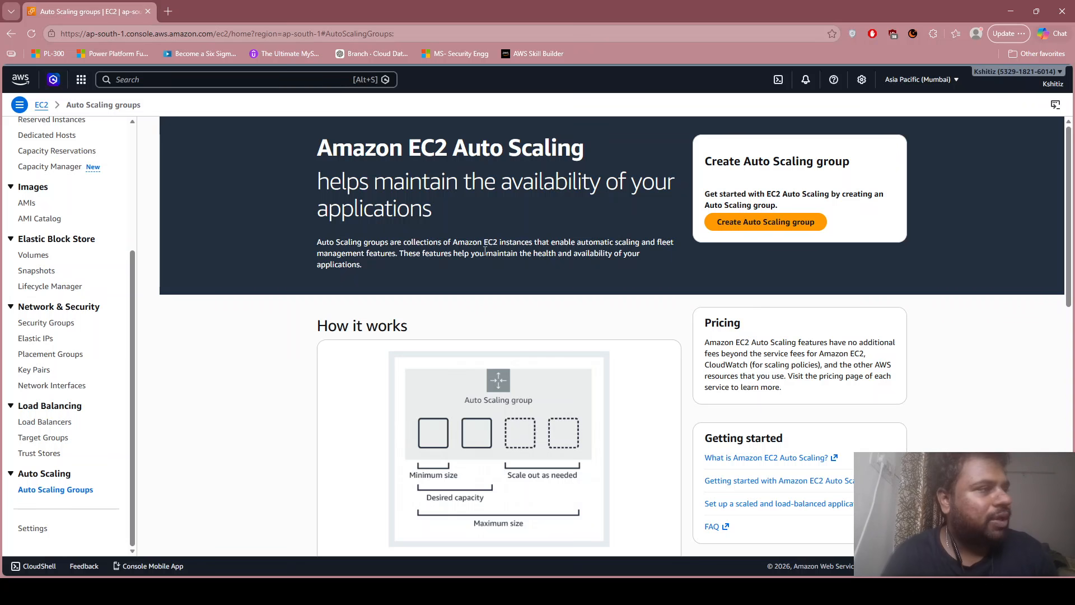
{"action": "scroll", "coordinate": [523, 330], "scroll_direction": "down", "scroll_amount": 2}
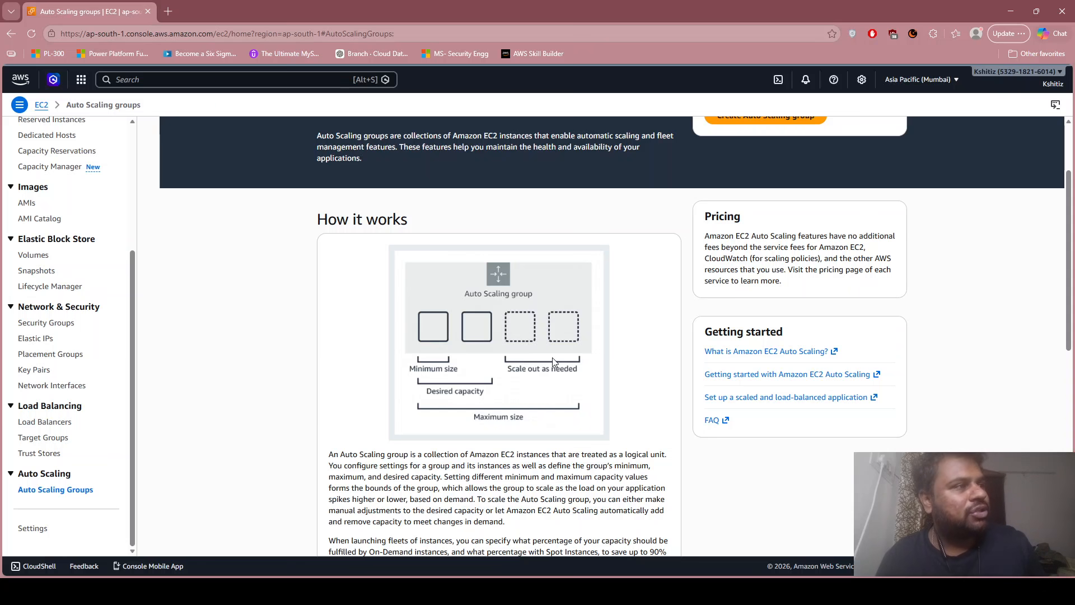
{"action": "scroll", "coordinate": [552, 358], "scroll_direction": "up", "scroll_amount": 2}
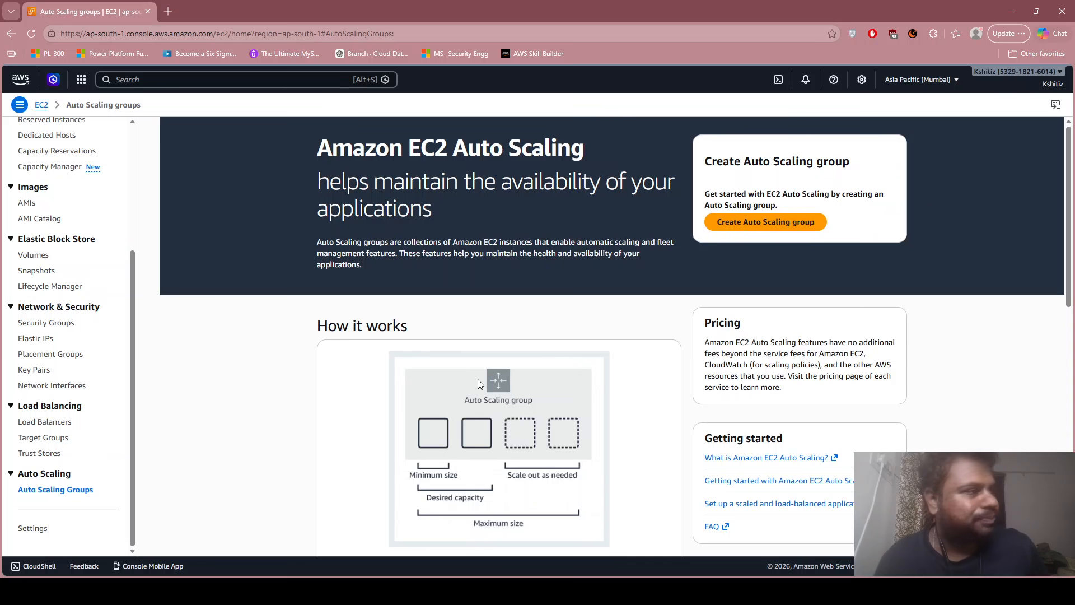
Start launching a new EC2 instance from the Instances page and name it "Test server".
{"action": "scroll", "coordinate": [60, 363], "scroll_direction": "up", "scroll_amount": 3}
{"action": "scroll", "coordinate": [60, 363], "scroll_direction": "down", "scroll_amount": 1}
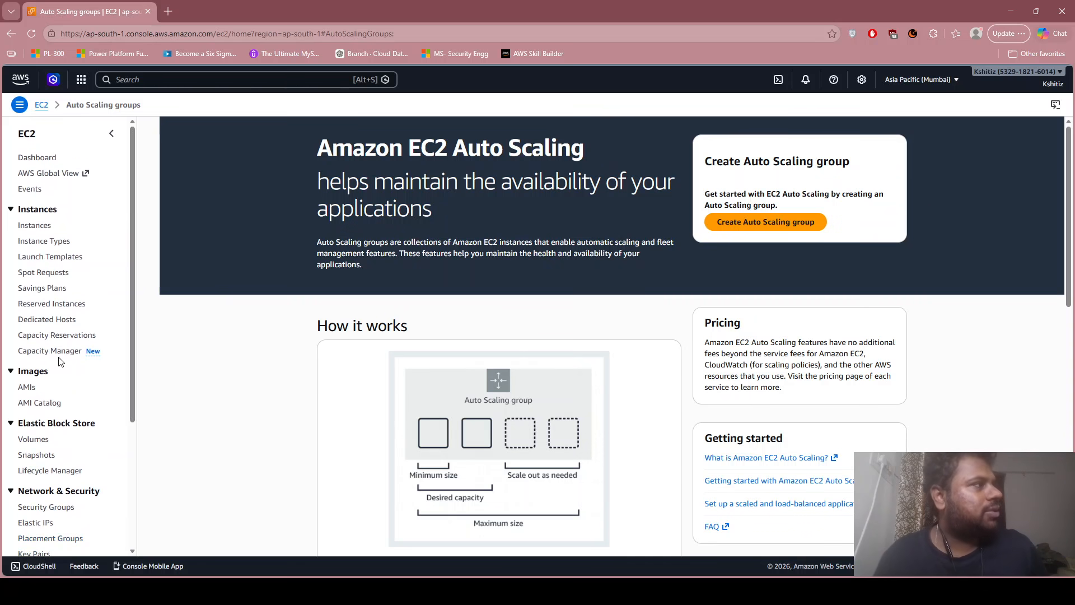
{"action": "left_click", "coordinate": [35, 226]}
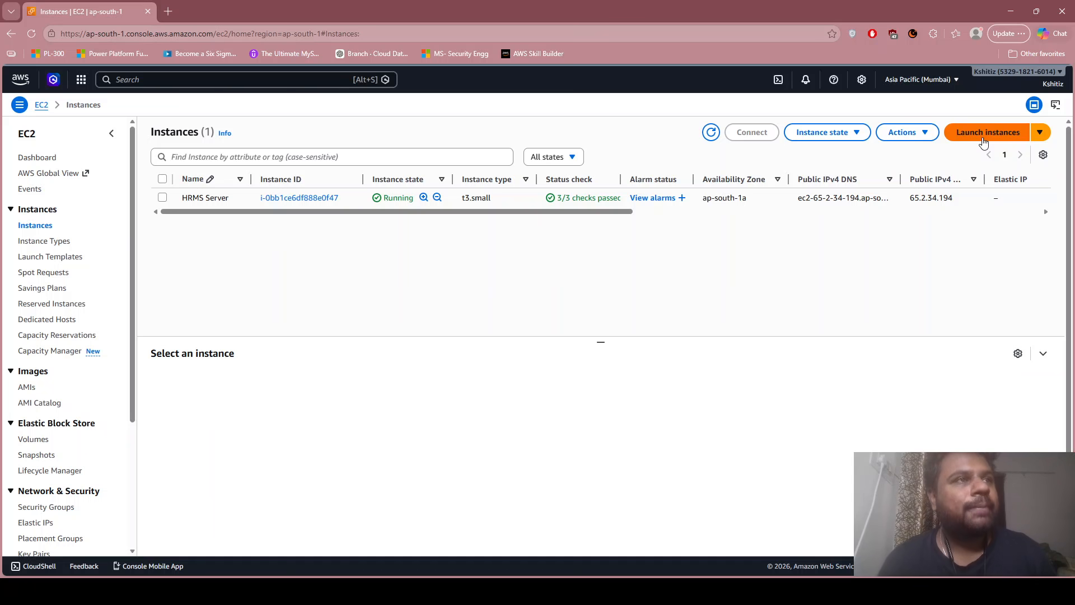
{"action": "left_click", "coordinate": [1015, 140]}
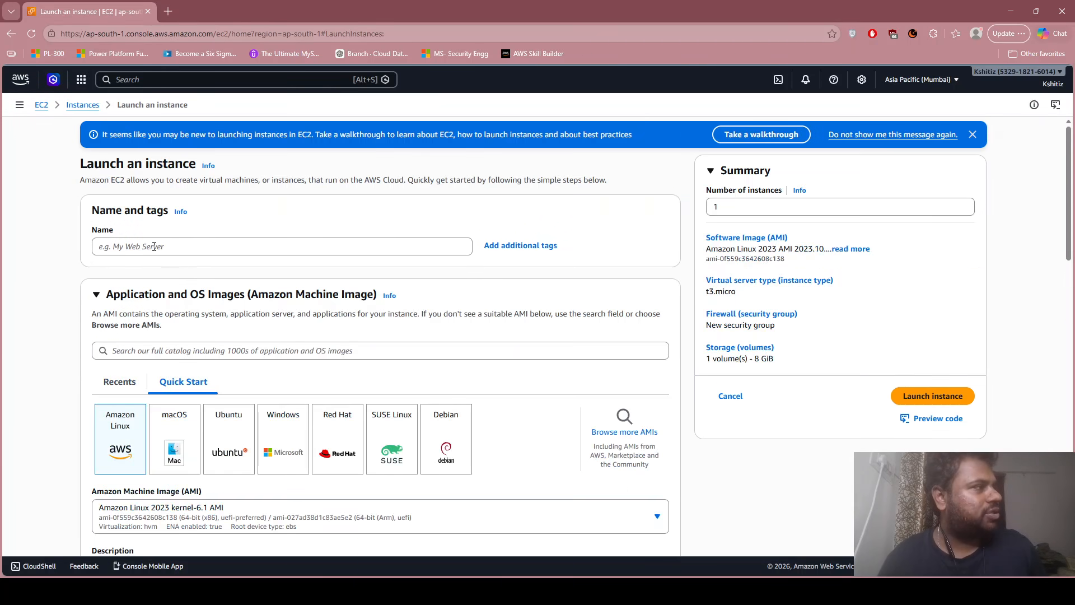
{"action": "left_click", "coordinate": [168, 247]}
{"action": "type", "text": "Te"}
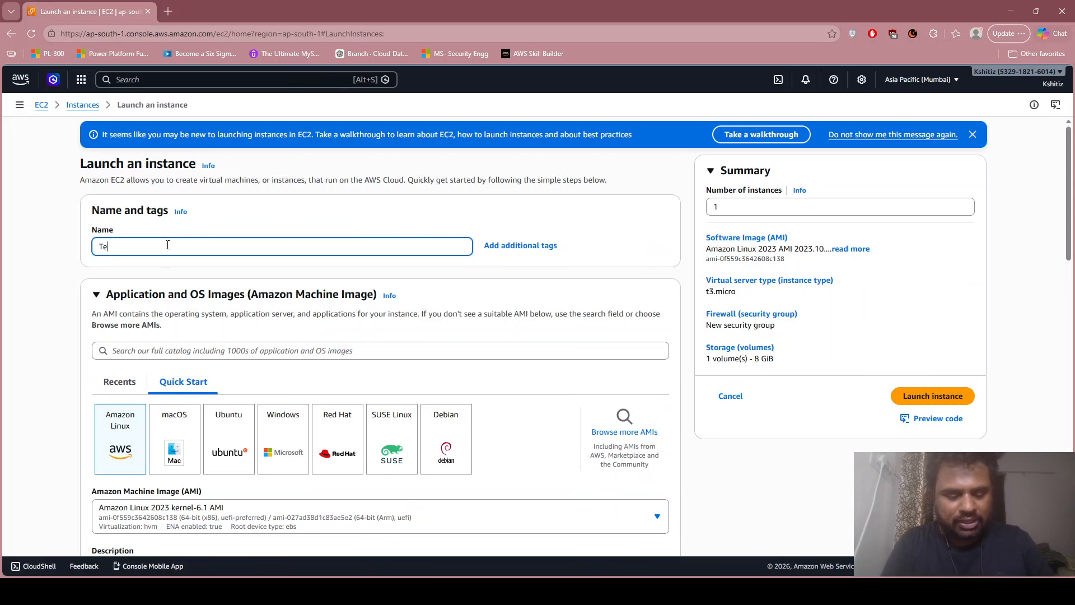
{"action": "type", "text": "st server"}
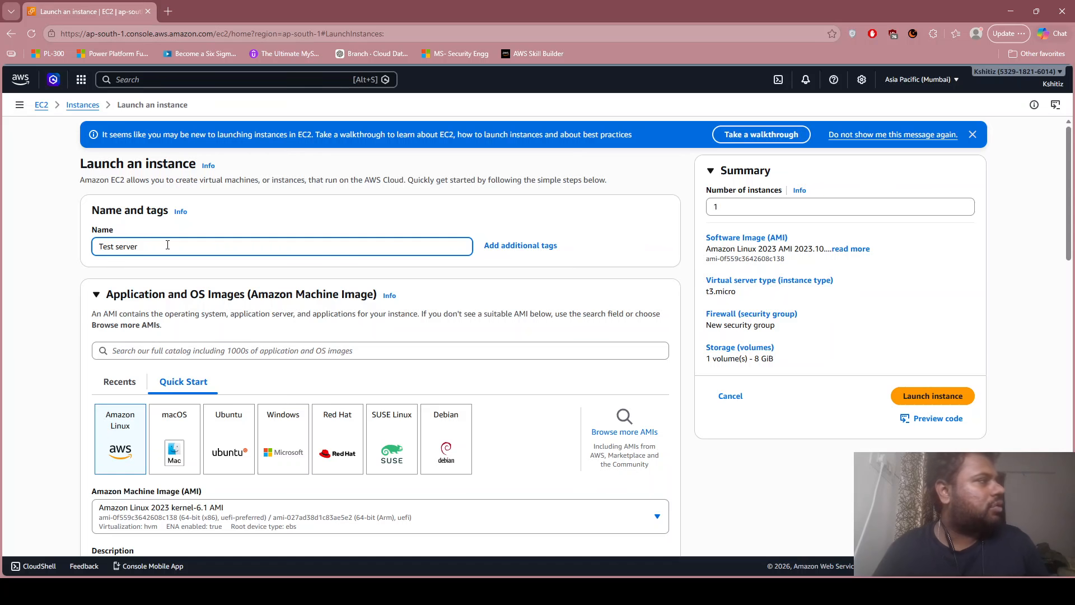
Choose Ubuntu as the instance's operating system image, using the Ubuntu Server 24.04 LTS (HVM) AMI, and review its details.
{"action": "scroll", "coordinate": [168, 245], "scroll_direction": "down", "scroll_amount": 3}
{"action": "scroll", "coordinate": [123, 190], "scroll_direction": "up", "scroll_amount": 1}
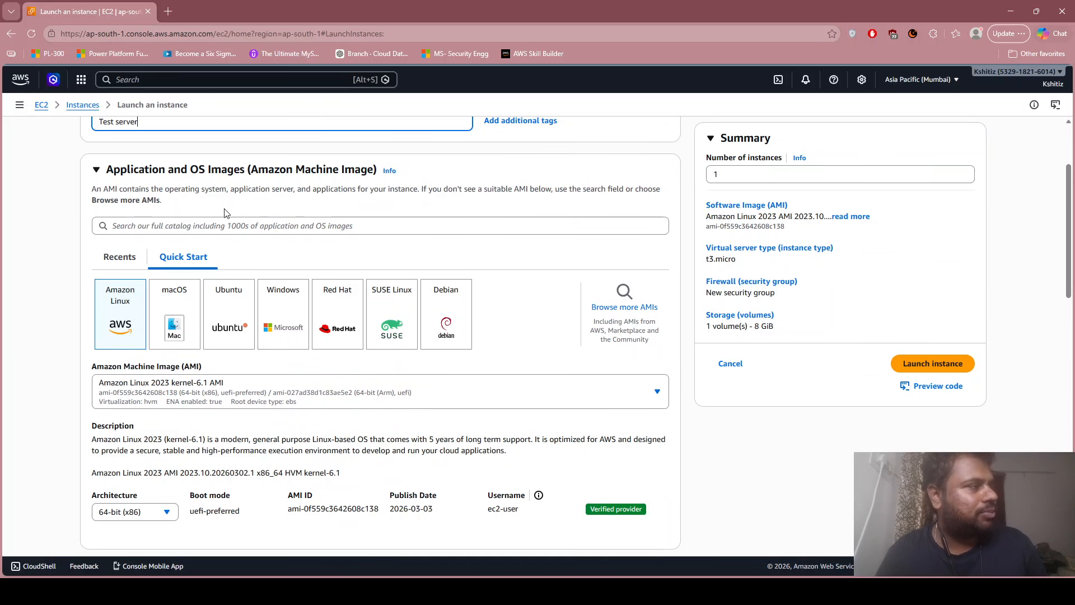
{"action": "scroll", "coordinate": [223, 212], "scroll_direction": "down", "scroll_amount": 2}
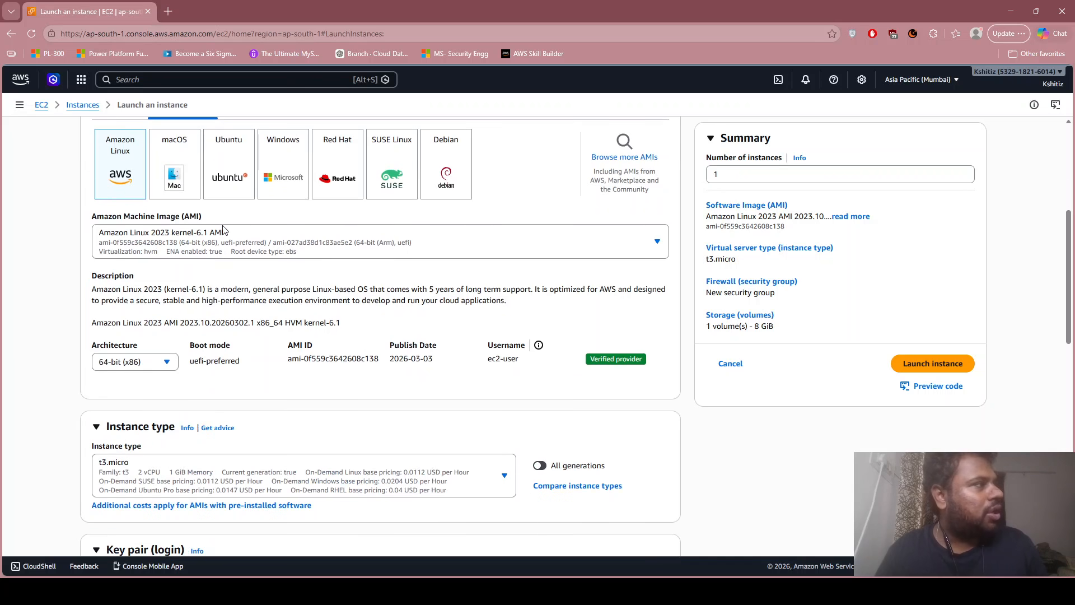
{"action": "left_click", "coordinate": [220, 170]}
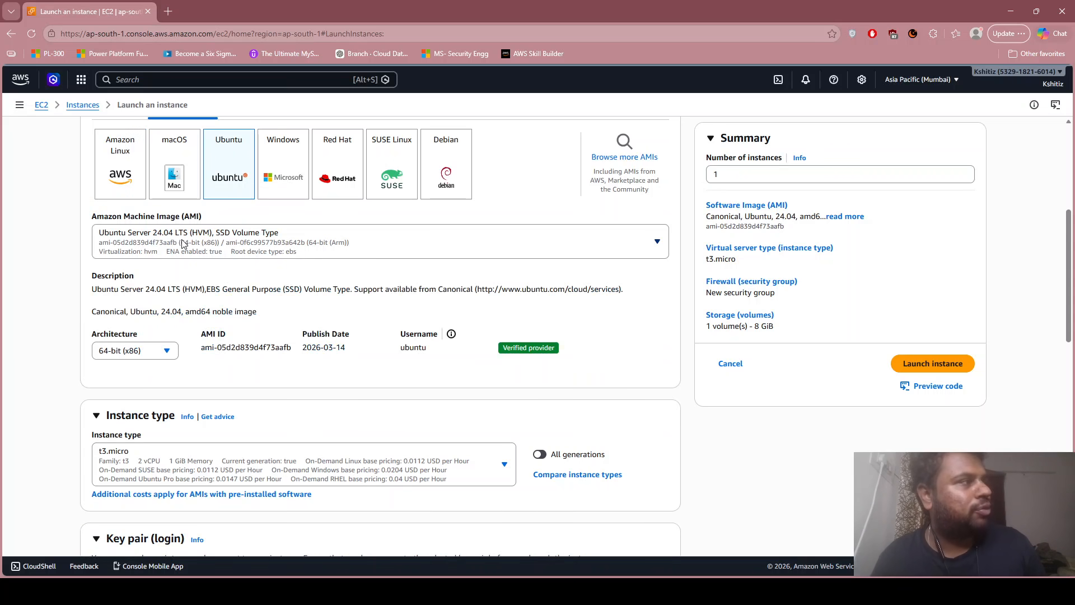
{"action": "scroll", "coordinate": [268, 262], "scroll_direction": "up", "scroll_amount": 2}
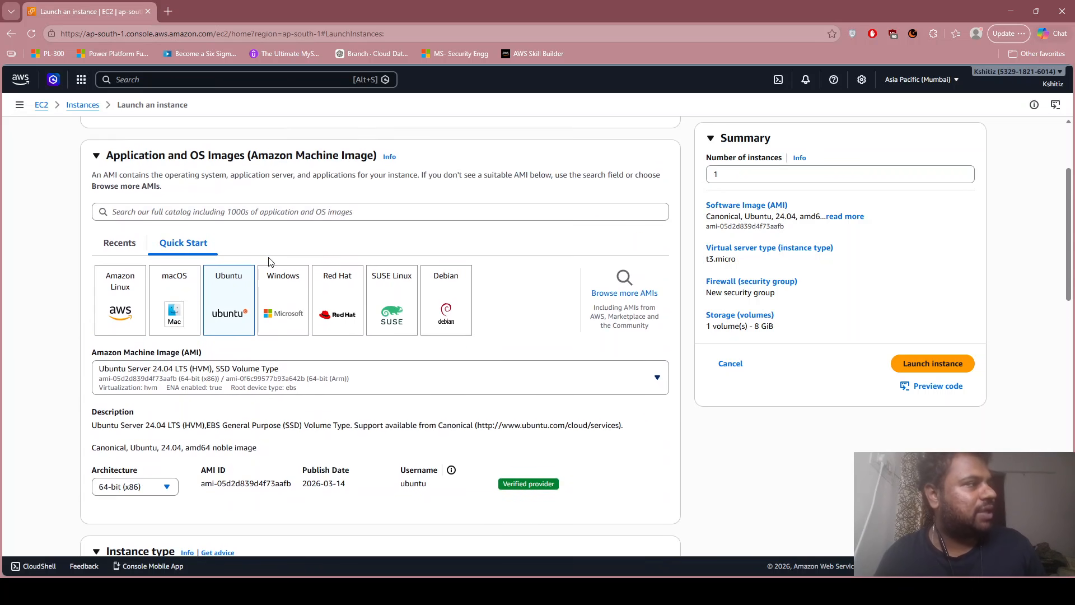
{"action": "scroll", "coordinate": [268, 262], "scroll_direction": "down", "scroll_amount": 2}
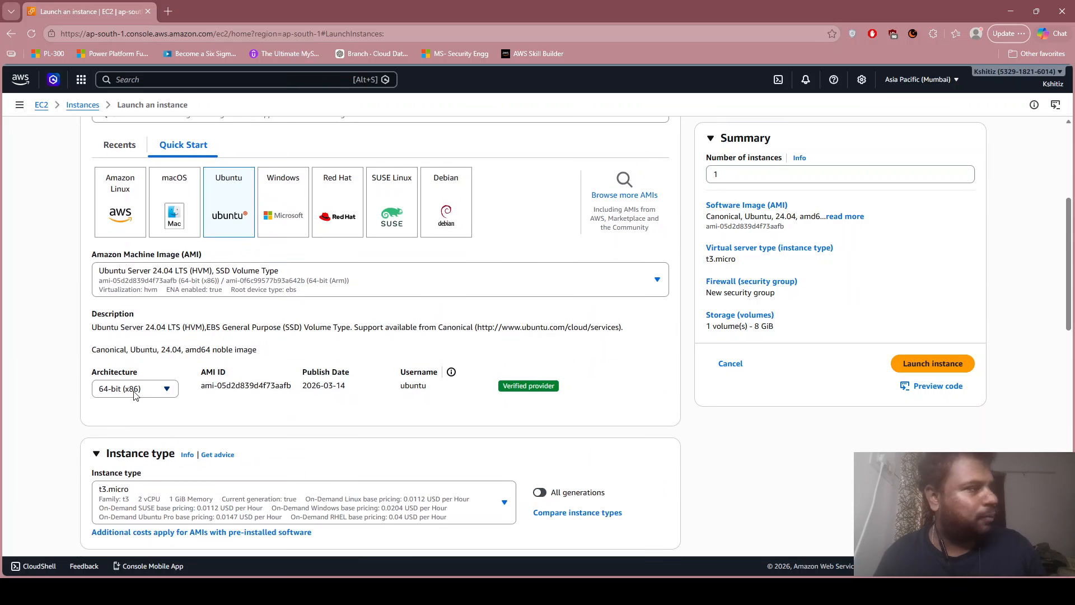
{"action": "scroll", "coordinate": [250, 373], "scroll_direction": "up", "scroll_amount": 4}
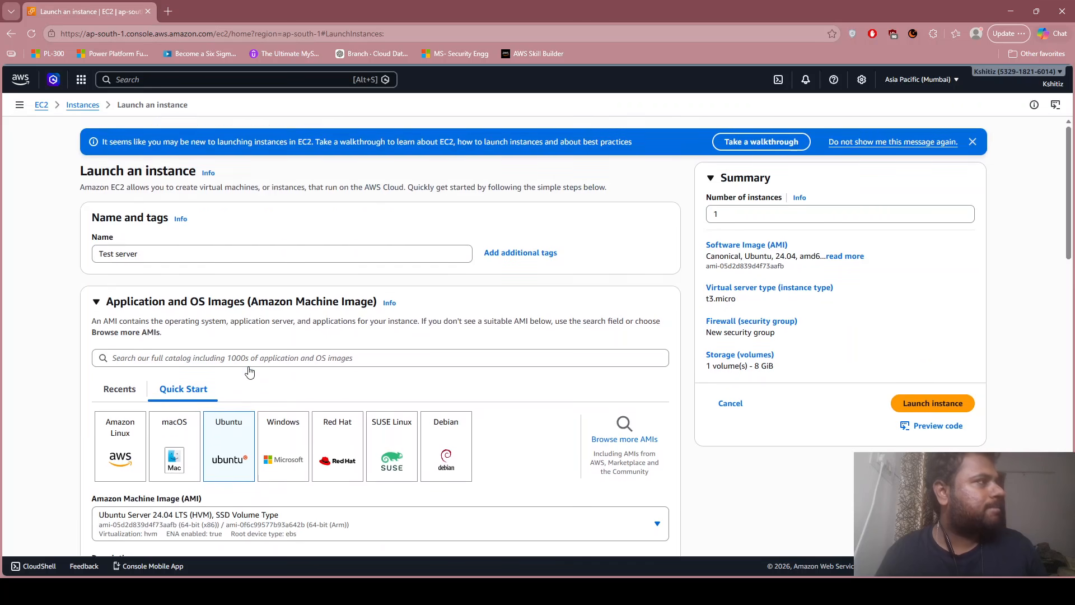
Set the new instance's type to t3.small.
{"action": "scroll", "coordinate": [250, 373], "scroll_direction": "down", "scroll_amount": 5}
{"action": "scroll", "coordinate": [250, 372], "scroll_direction": "down", "scroll_amount": 2}
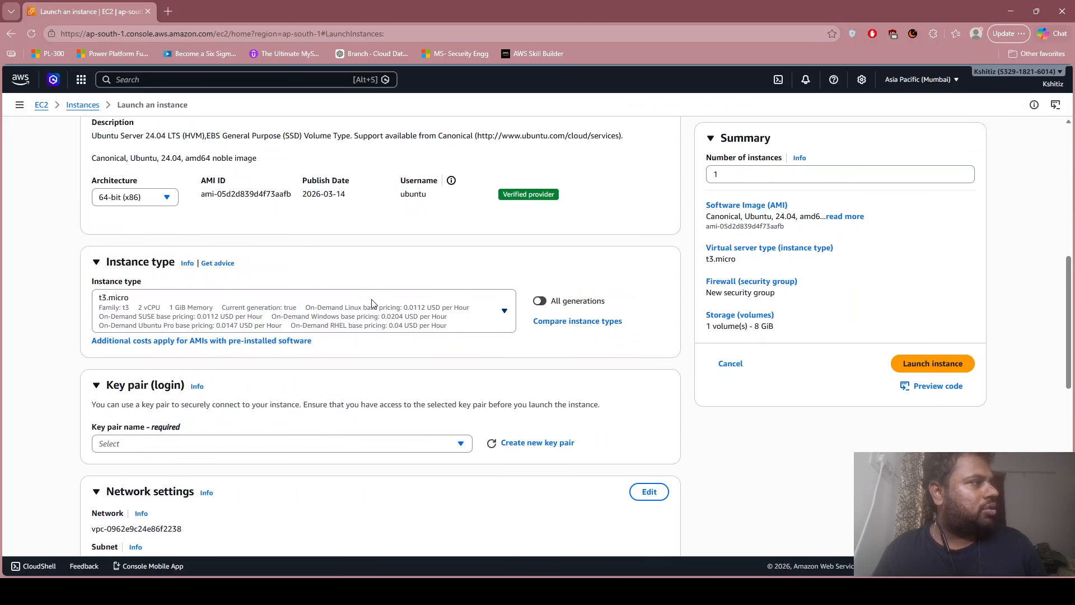
{"action": "scroll", "coordinate": [238, 285], "scroll_direction": "down", "scroll_amount": 1}
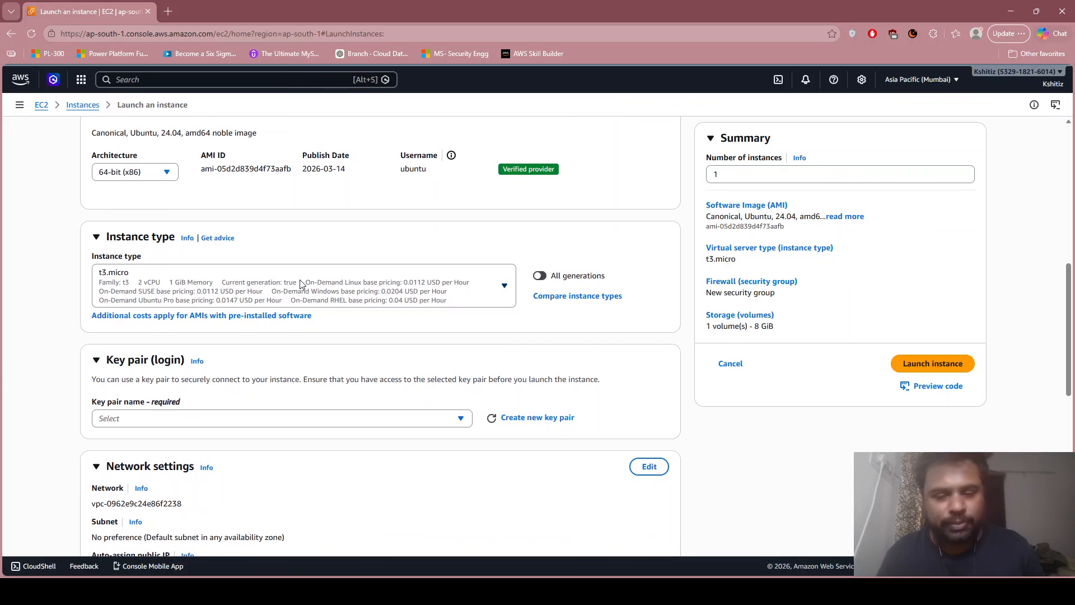
{"action": "left_click", "coordinate": [369, 280]}
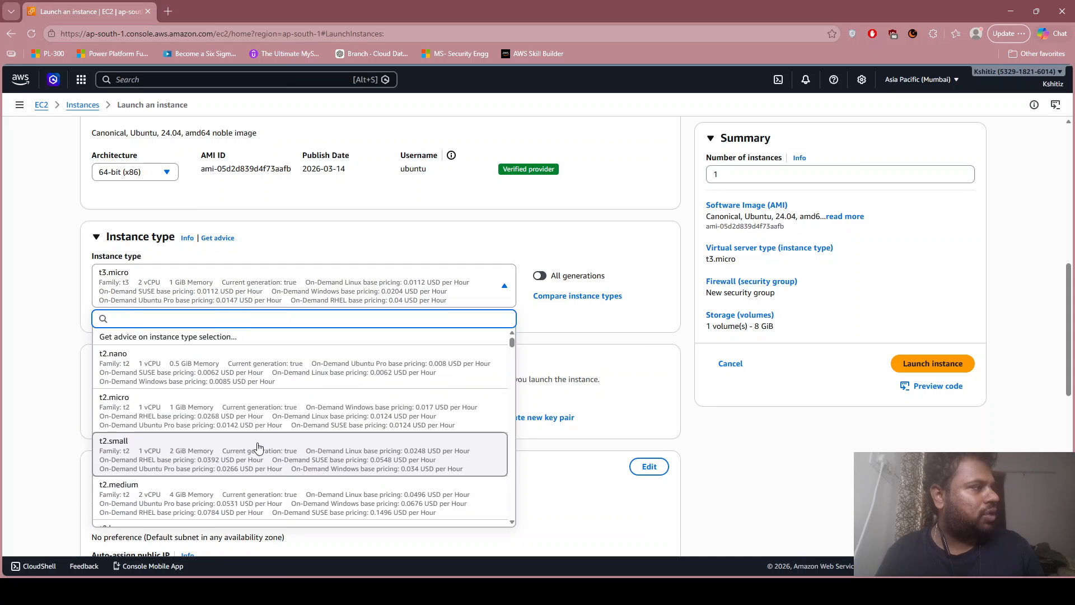
{"action": "scroll", "coordinate": [276, 401], "scroll_direction": "down", "scroll_amount": 3}
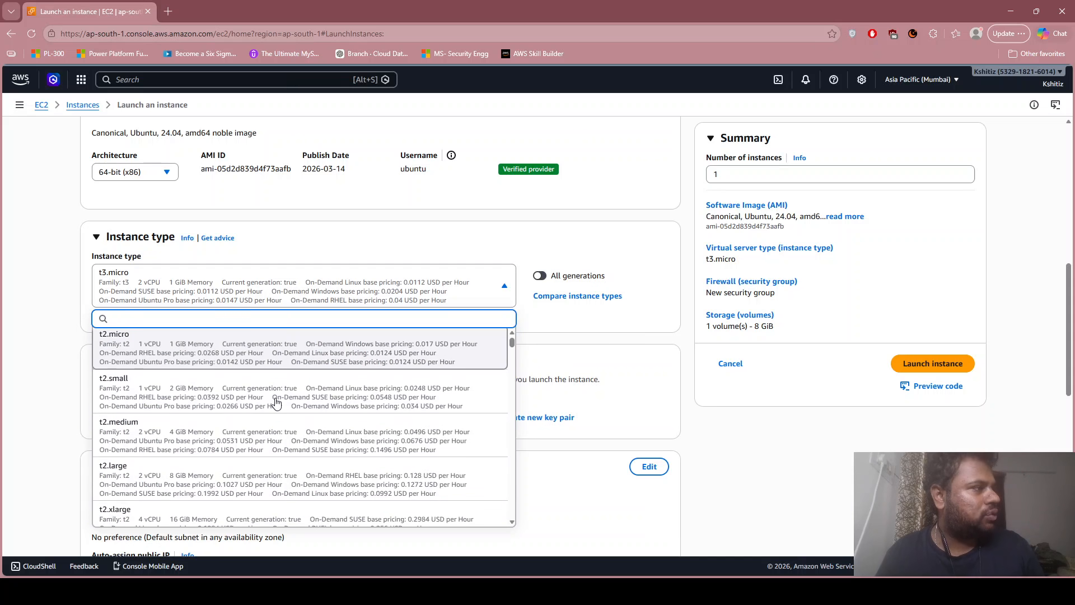
{"action": "scroll", "coordinate": [276, 402], "scroll_direction": "up", "scroll_amount": 3}
{"action": "scroll", "coordinate": [276, 401], "scroll_direction": "down", "scroll_amount": 5}
{"action": "scroll", "coordinate": [277, 401], "scroll_direction": "down", "scroll_amount": 2}
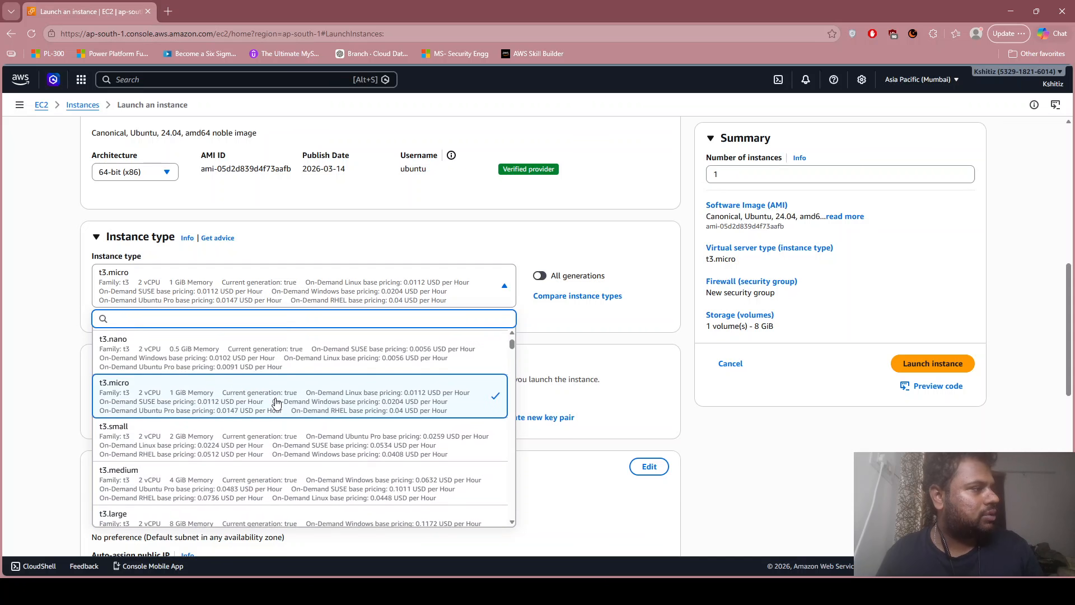
{"action": "left_click", "coordinate": [133, 447]}
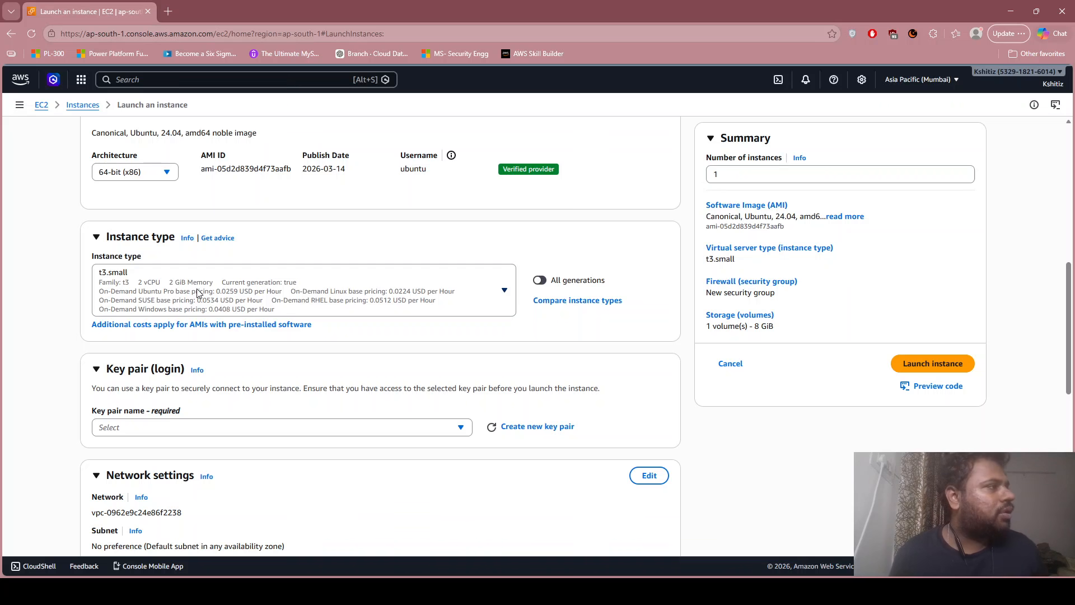
Review the Ubuntu AMI versions offered for the new instance without changing the selection.
{"action": "left_click", "coordinate": [508, 289]}
{"action": "scroll", "coordinate": [278, 418], "scroll_direction": "up", "scroll_amount": 8}
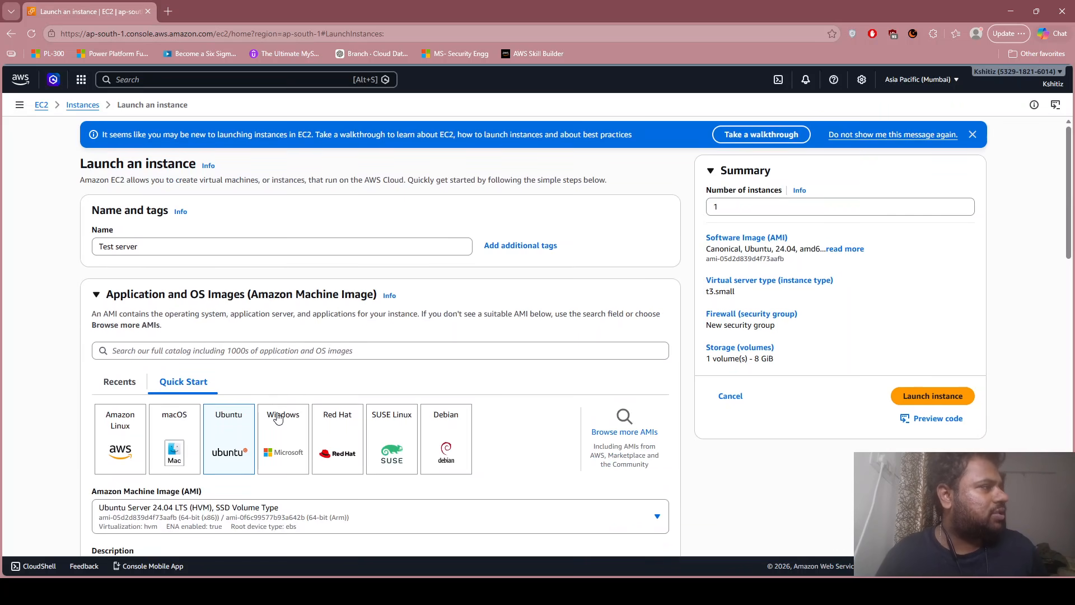
{"action": "scroll", "coordinate": [278, 418], "scroll_direction": "down", "scroll_amount": 5}
{"action": "left_click", "coordinate": [319, 266]}
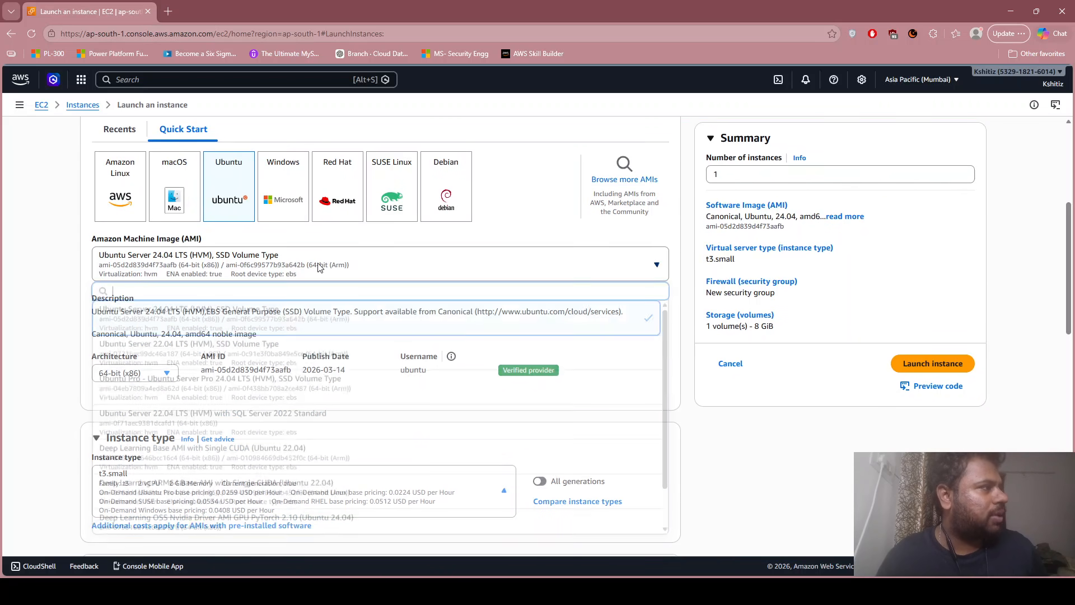
{"action": "left_click", "coordinate": [373, 245]}
{"action": "scroll", "coordinate": [313, 388], "scroll_direction": "down", "scroll_amount": 3}
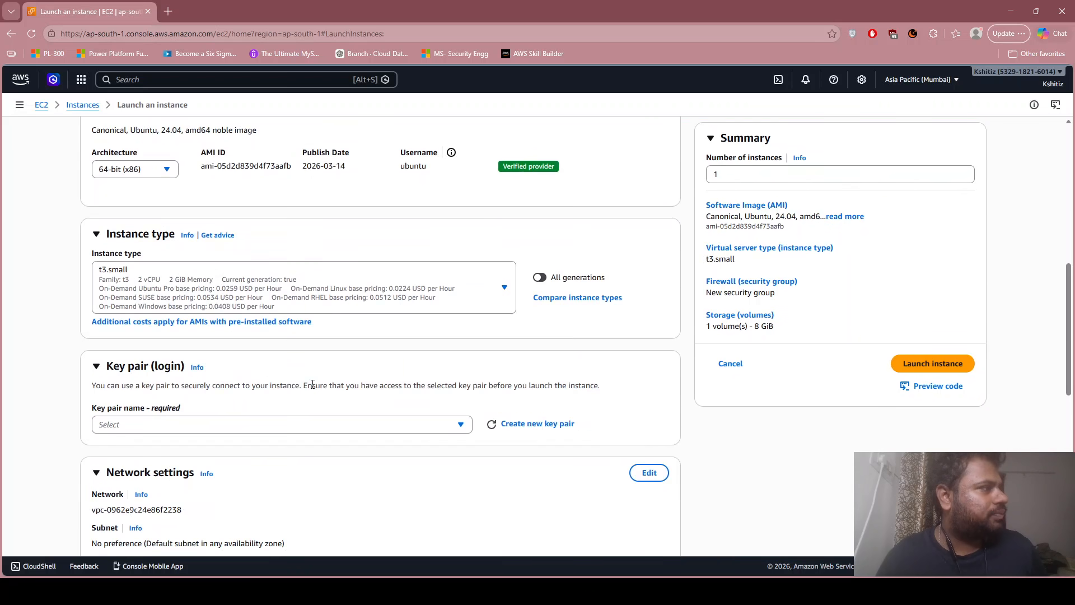
Try t2.micro as the instance type and settle on t3.micro.
{"action": "left_click", "coordinate": [344, 298]}
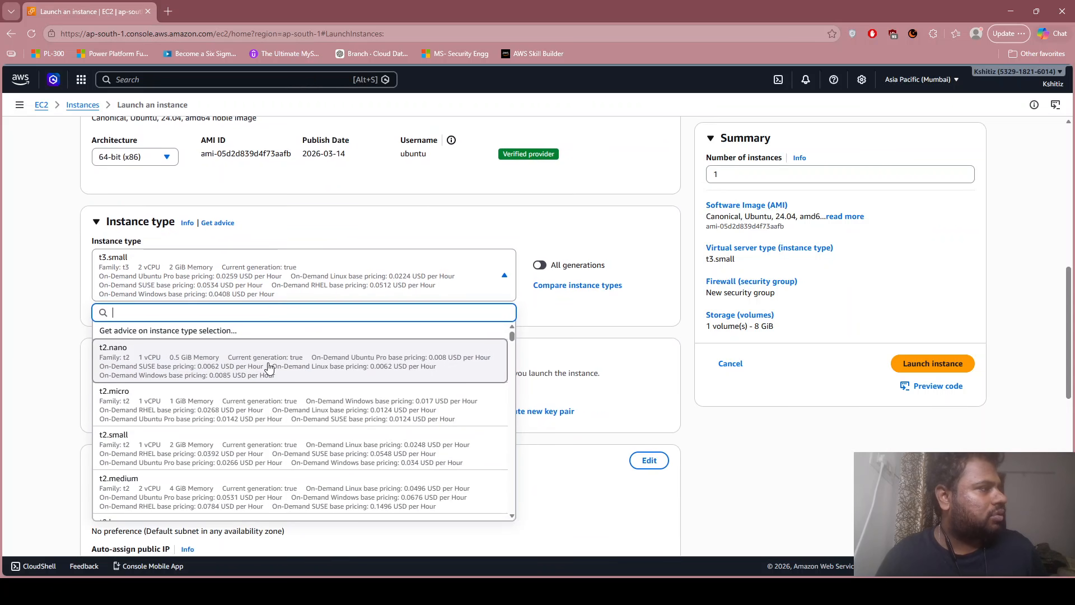
{"action": "left_click", "coordinate": [242, 404]}
{"action": "left_click", "coordinate": [318, 269]}
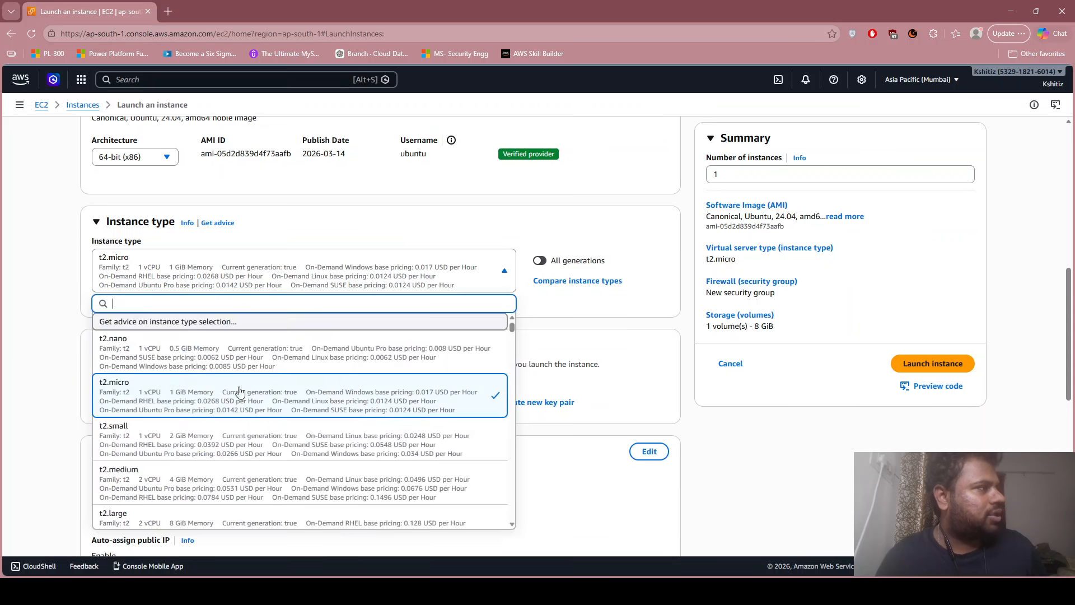
{"action": "scroll", "coordinate": [235, 415], "scroll_direction": "down", "scroll_amount": 6}
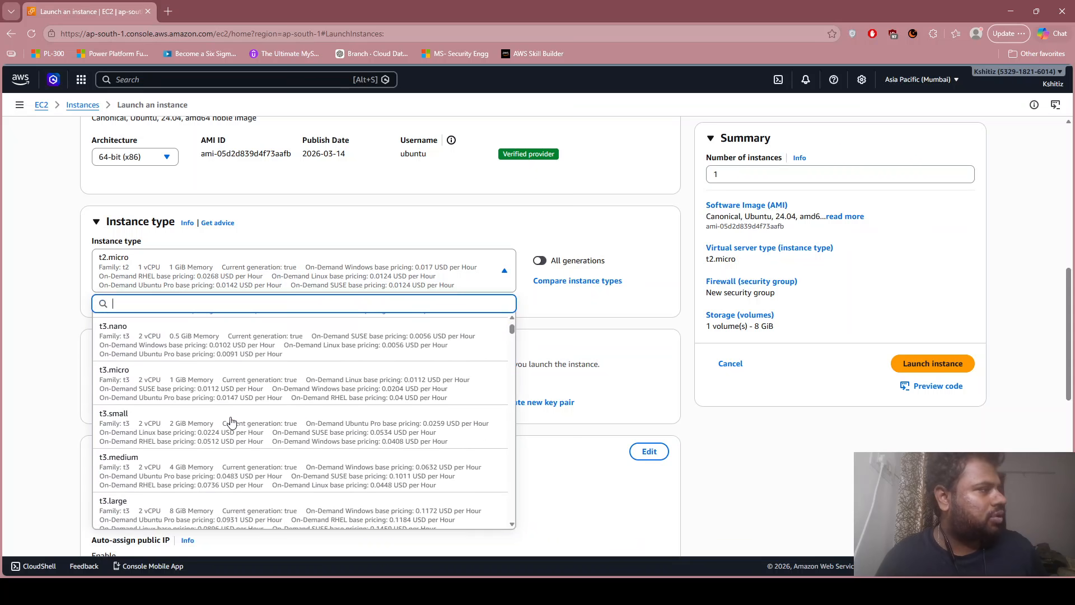
{"action": "left_click", "coordinate": [276, 369]}
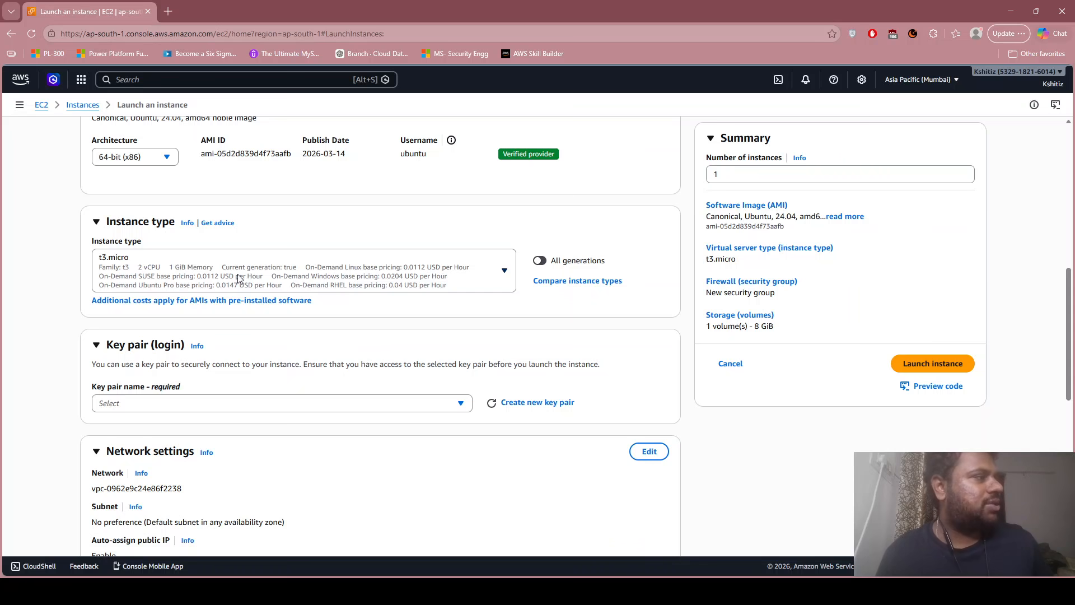
Create a new key pair named test-key with type RSA and .pem private key format for the instance login.
{"action": "scroll", "coordinate": [239, 278], "scroll_direction": "down", "scroll_amount": 2}
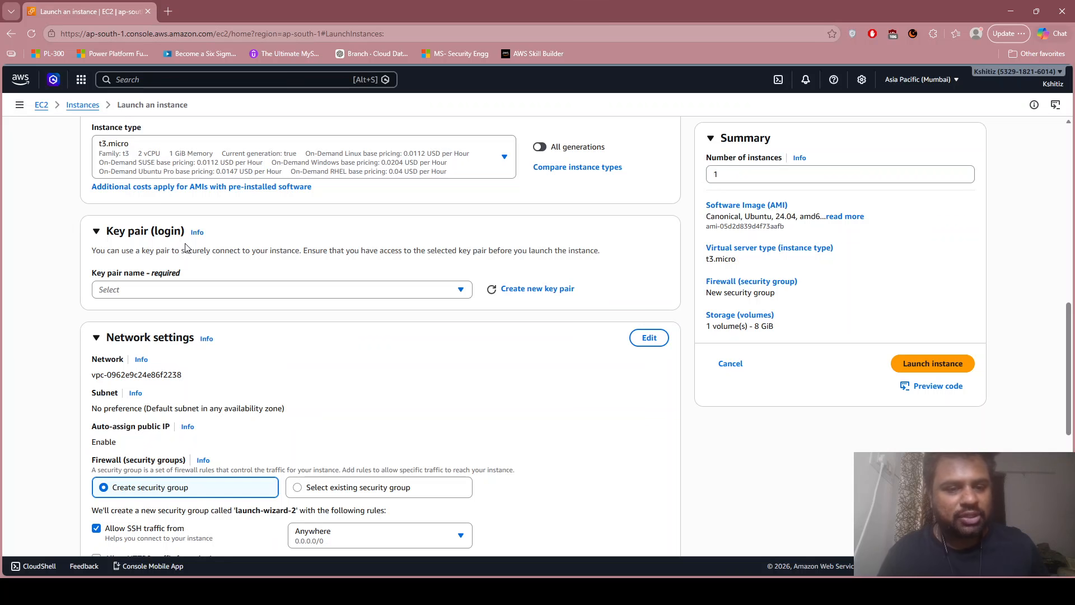
{"action": "left_click", "coordinate": [390, 291]}
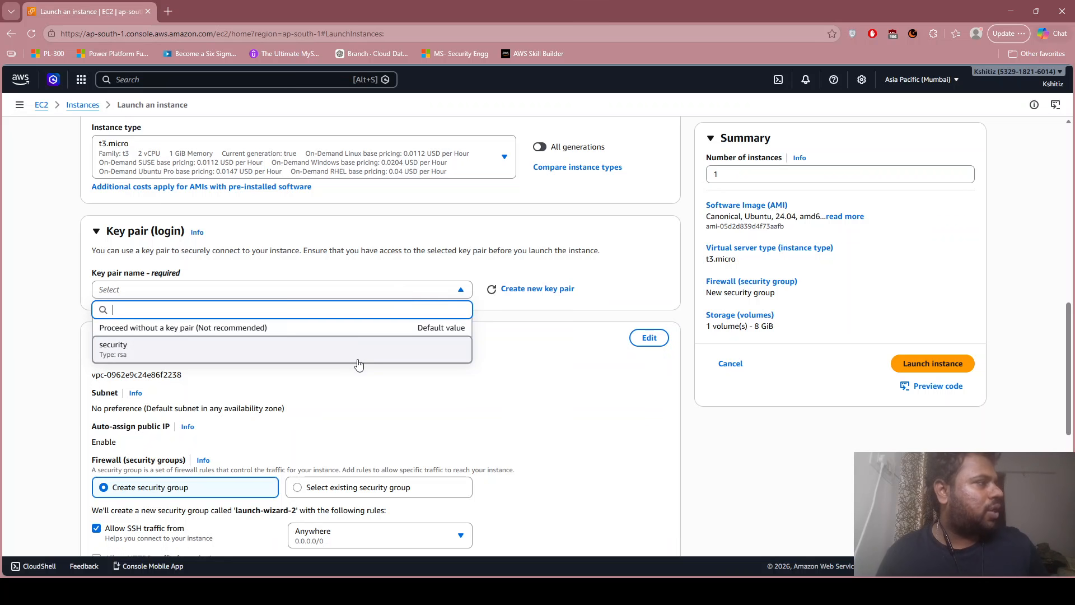
{"action": "left_click", "coordinate": [509, 307]}
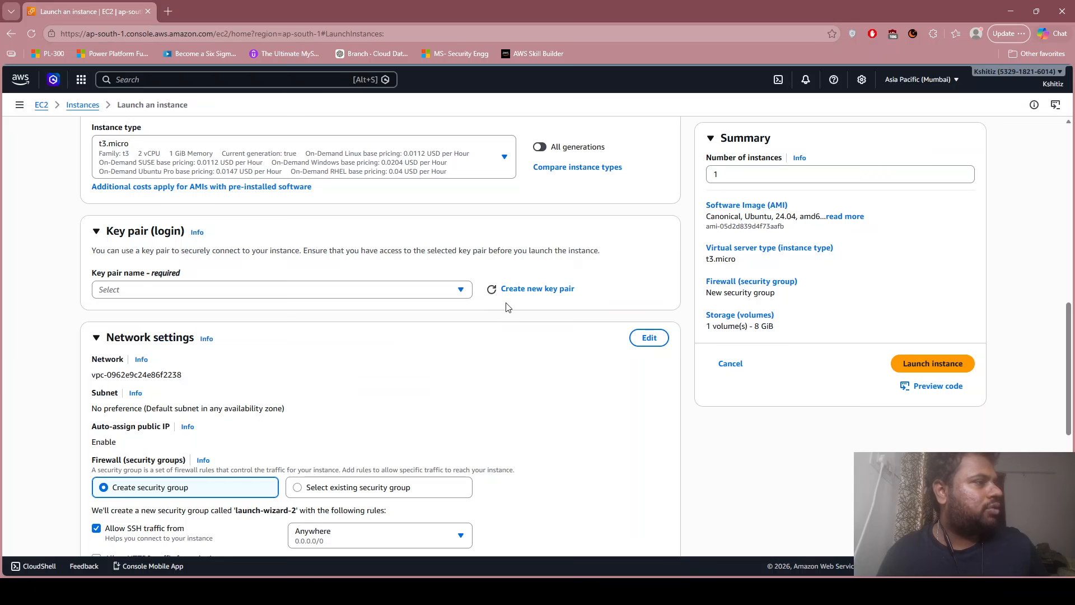
{"action": "left_click", "coordinate": [542, 297]}
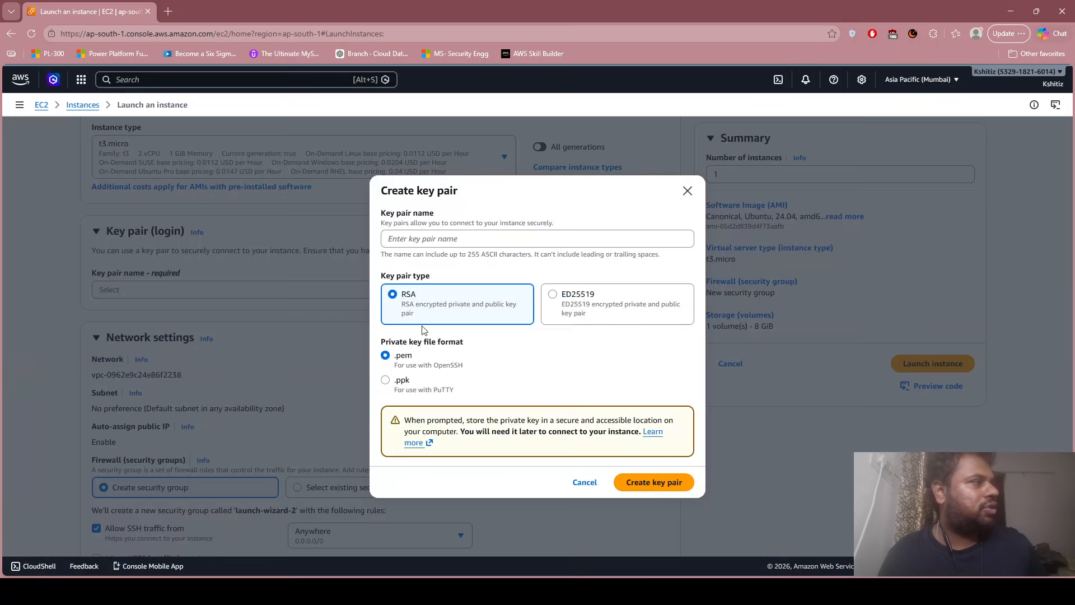
{"action": "left_click", "coordinate": [400, 243]}
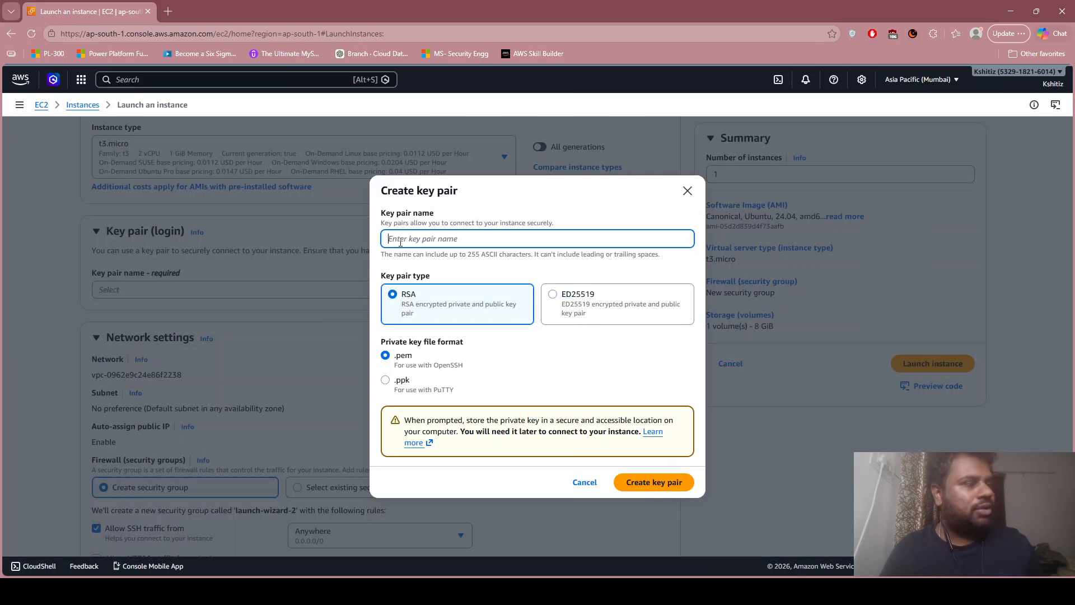
{"action": "type", "text": "te"}
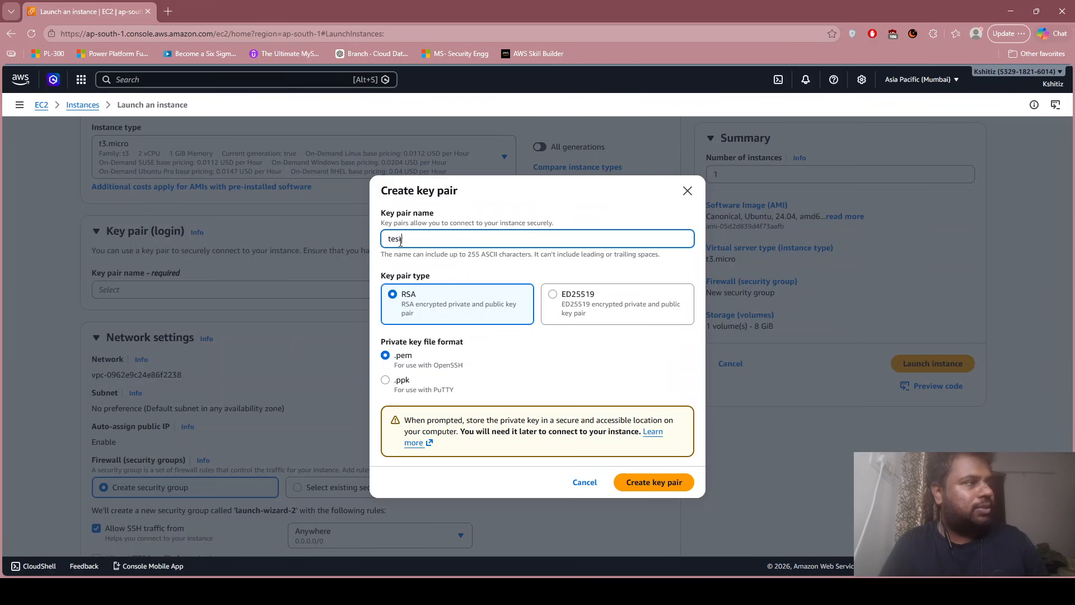
{"action": "type", "text": "st-key"}
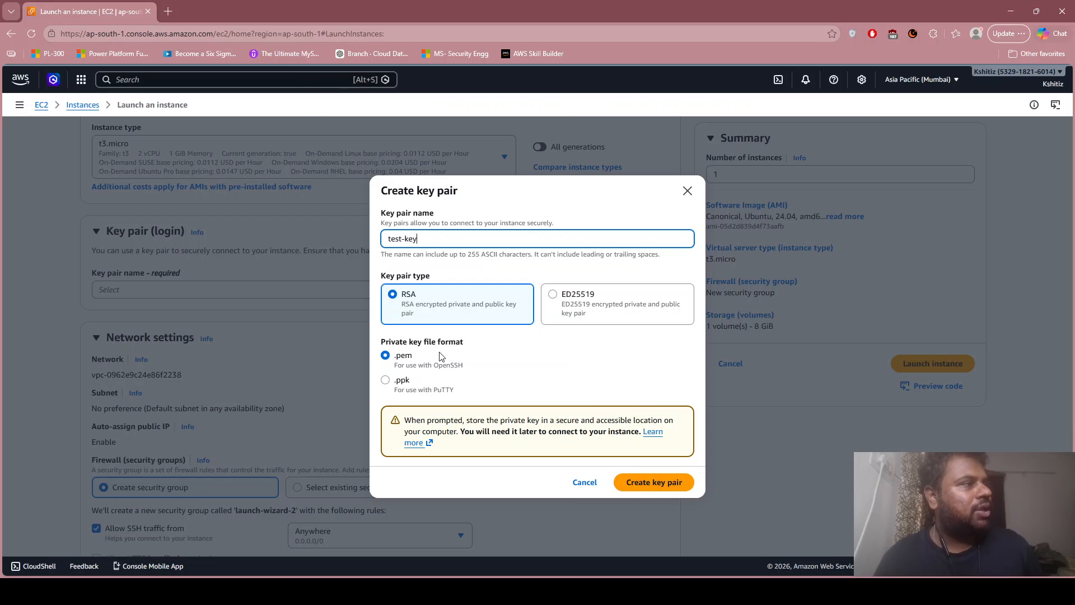
{"action": "left_click", "coordinate": [656, 485]}
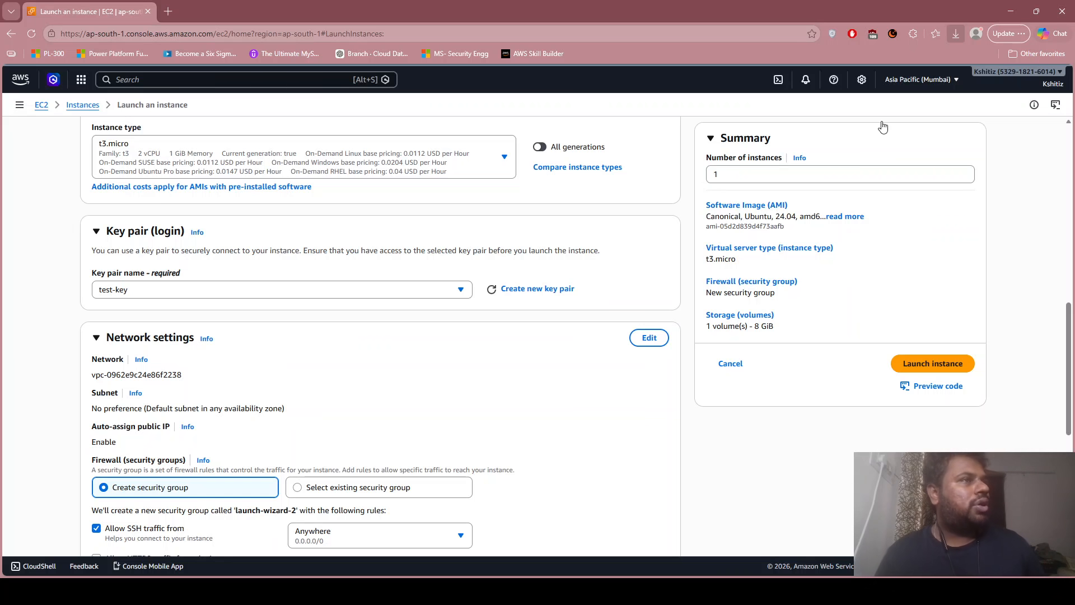
Check the key pairs offered for the new instance, keeping test-key selected.
{"action": "scroll", "coordinate": [466, 410], "scroll_direction": "down", "scroll_amount": 3}
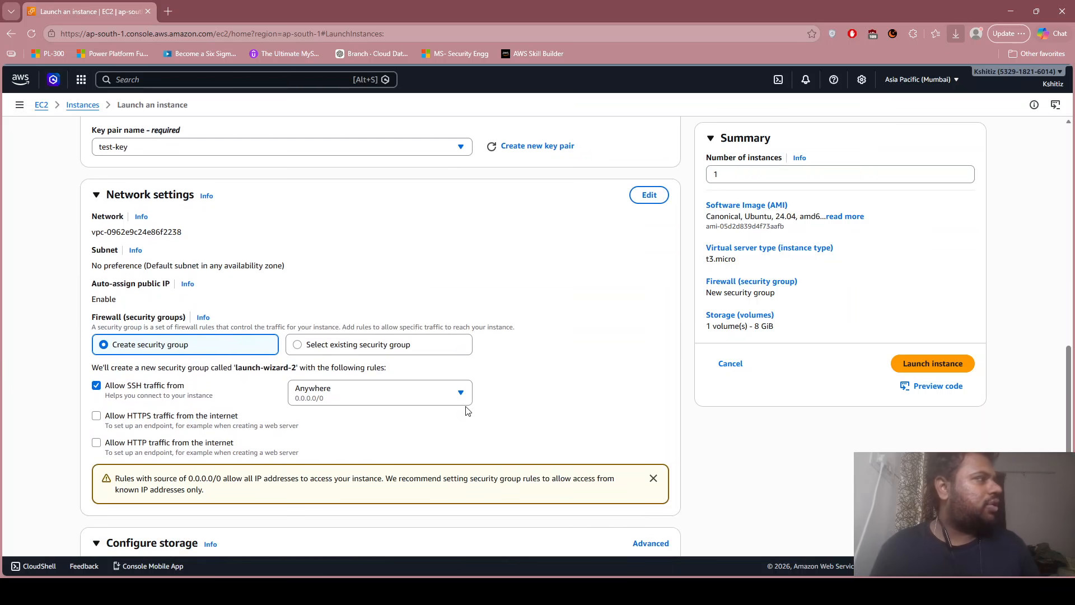
{"action": "scroll", "coordinate": [466, 408], "scroll_direction": "up", "scroll_amount": 1}
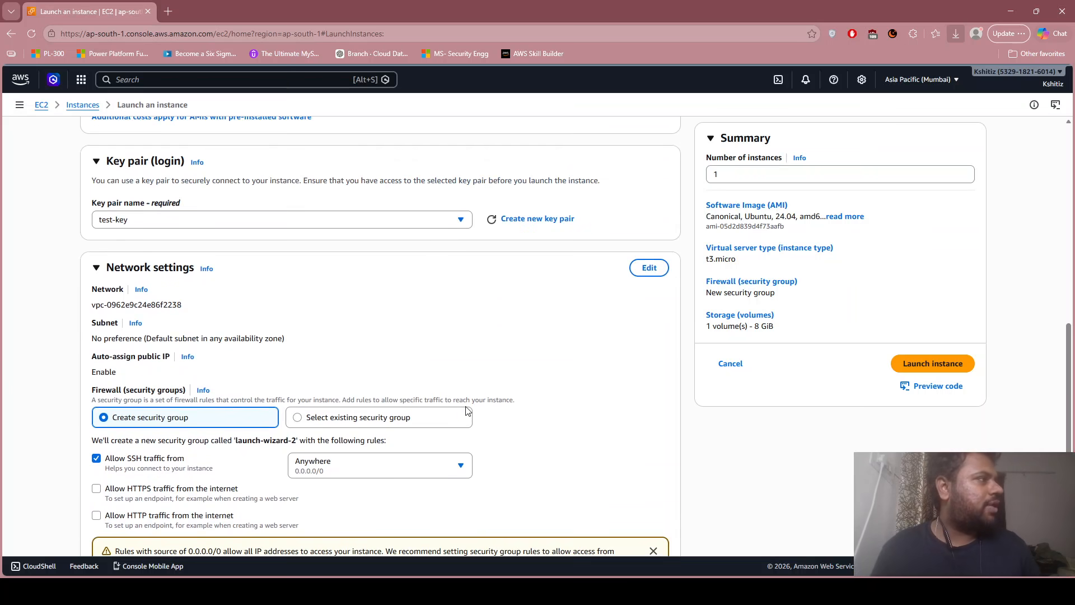
{"action": "left_click", "coordinate": [126, 225]}
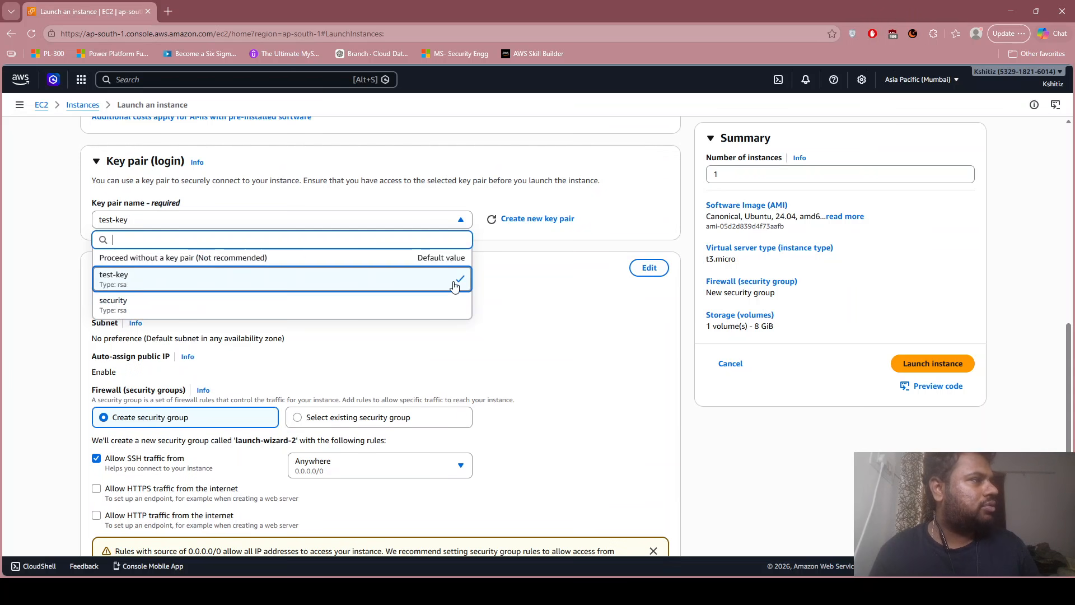
{"action": "left_click", "coordinate": [525, 287]}
Allow HTTP traffic from the internet in the new security group of the instance's network settings.
{"action": "scroll", "coordinate": [439, 310], "scroll_direction": "down", "scroll_amount": 3}
{"action": "scroll", "coordinate": [440, 309], "scroll_direction": "up", "scroll_amount": 3}
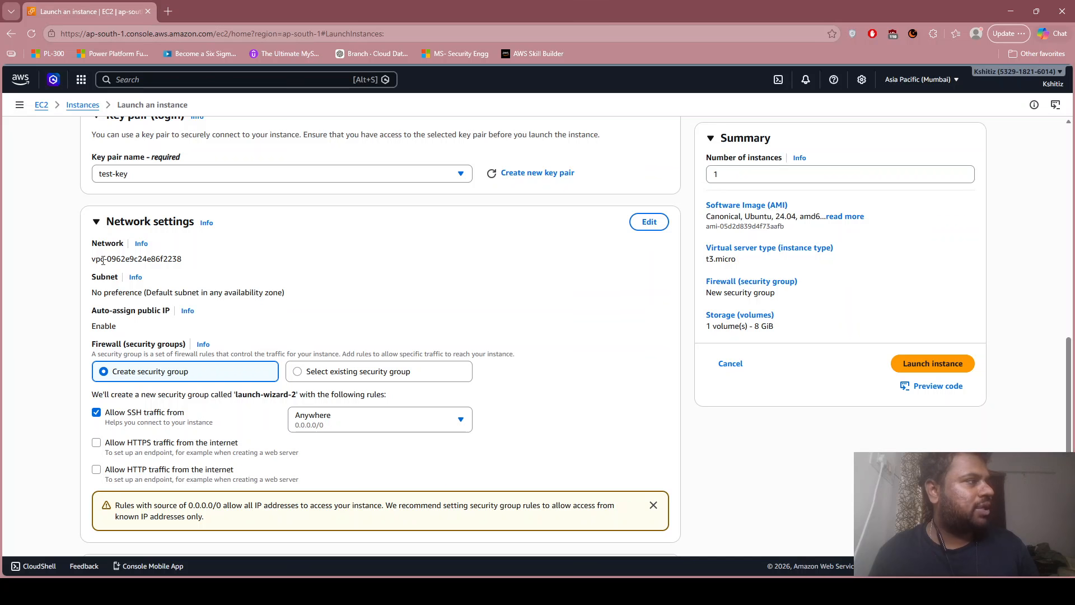
{"action": "scroll", "coordinate": [202, 265], "scroll_direction": "down", "scroll_amount": 1}
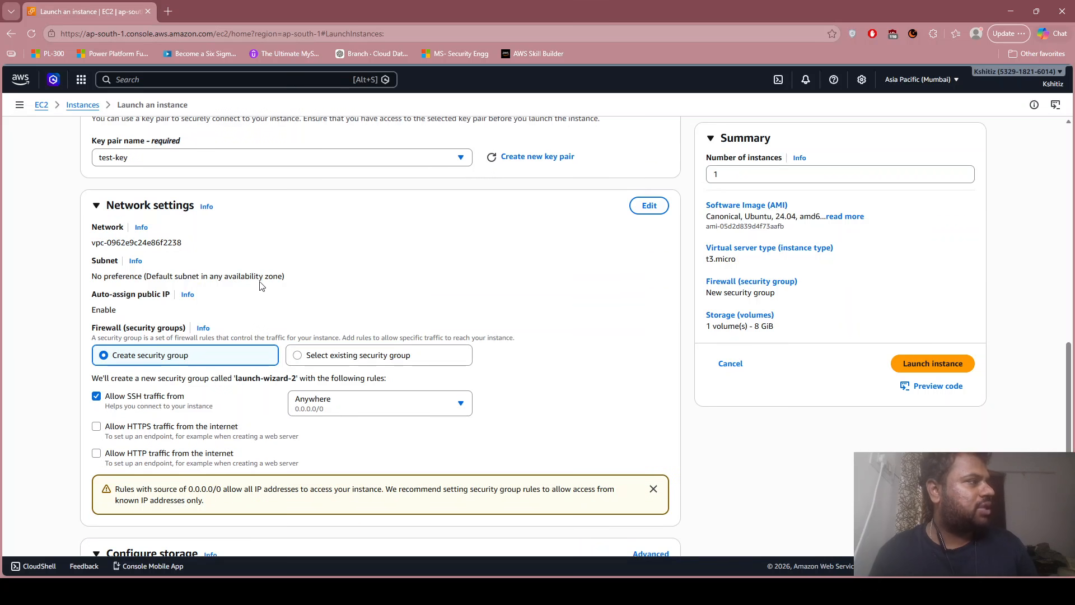
{"action": "scroll", "coordinate": [259, 296], "scroll_direction": "down", "scroll_amount": 2}
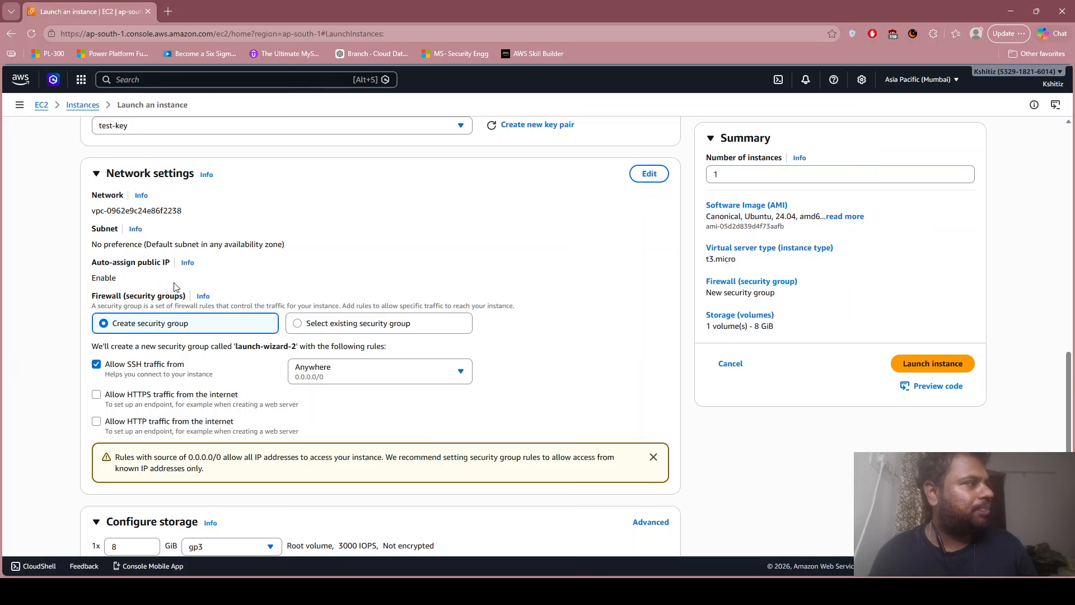
{"action": "scroll", "coordinate": [119, 284], "scroll_direction": "down", "scroll_amount": 1}
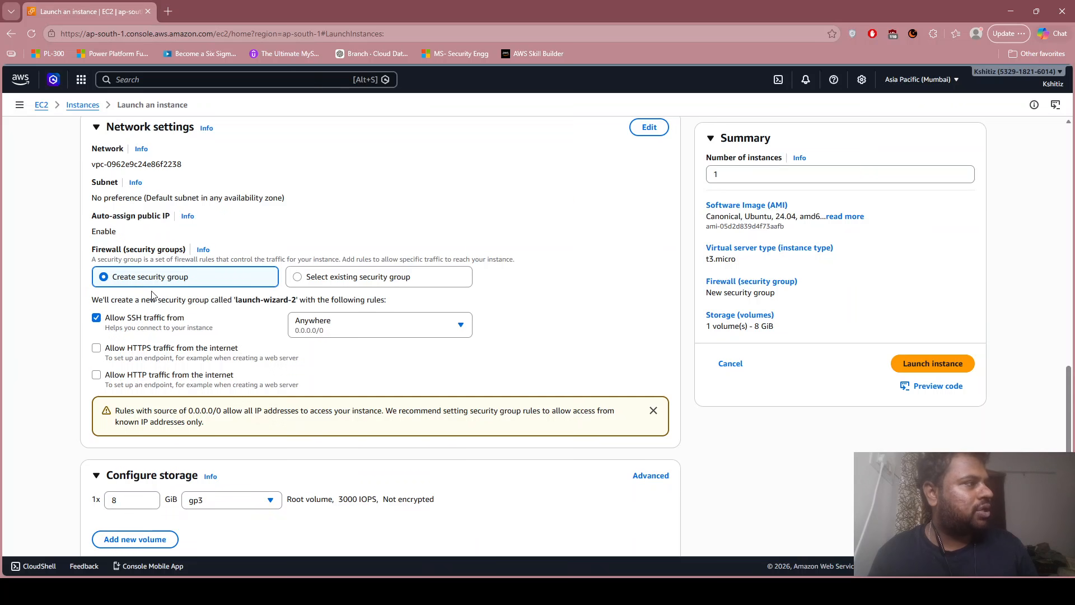
{"action": "scroll", "coordinate": [170, 300], "scroll_direction": "down", "scroll_amount": 1}
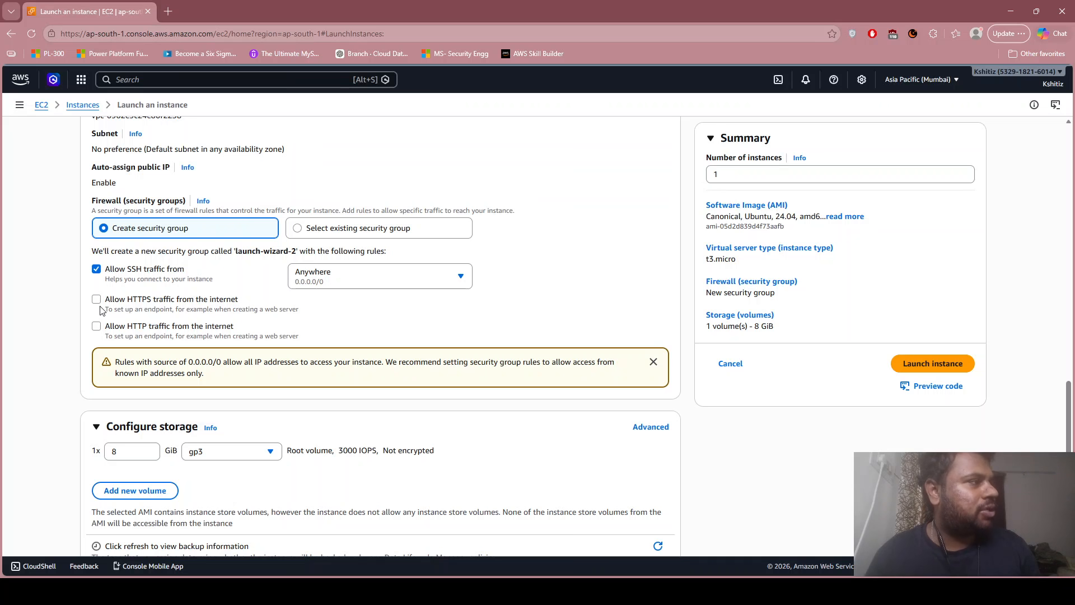
{"action": "left_click", "coordinate": [97, 328]}
{"action": "scroll", "coordinate": [327, 311], "scroll_direction": "down", "scroll_amount": 1}
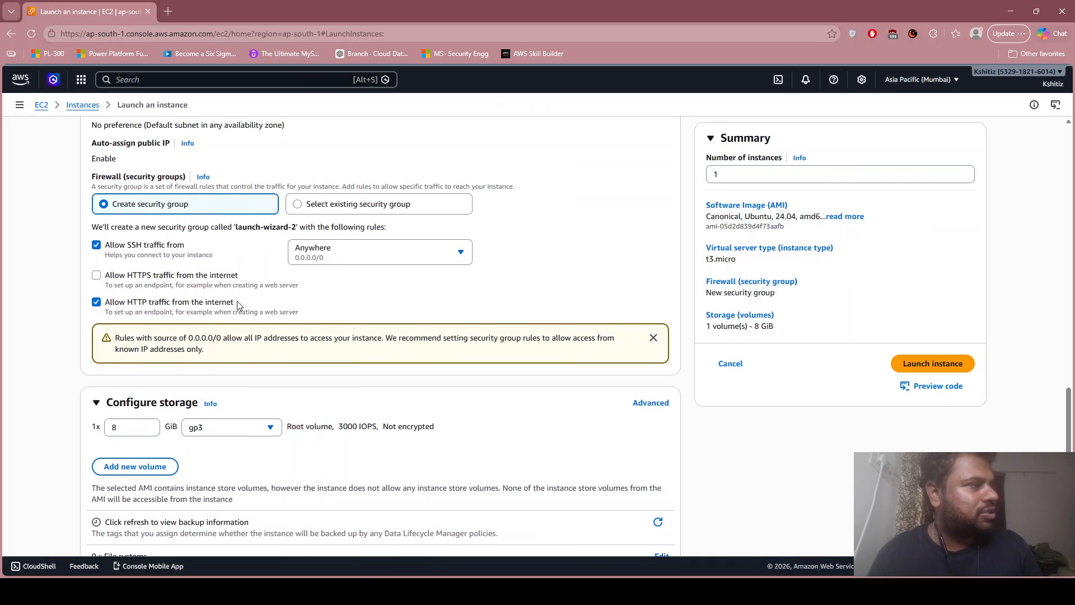
Review the storage and network settings and launch the instance.
{"action": "scroll", "coordinate": [364, 295], "scroll_direction": "down", "scroll_amount": 1}
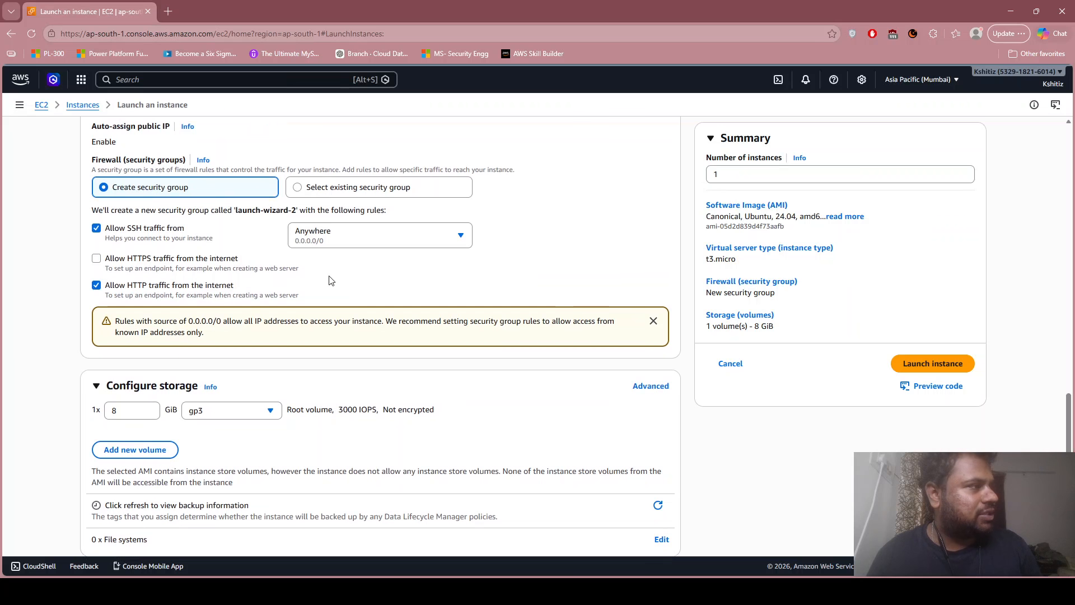
{"action": "scroll", "coordinate": [330, 280], "scroll_direction": "down", "scroll_amount": 3}
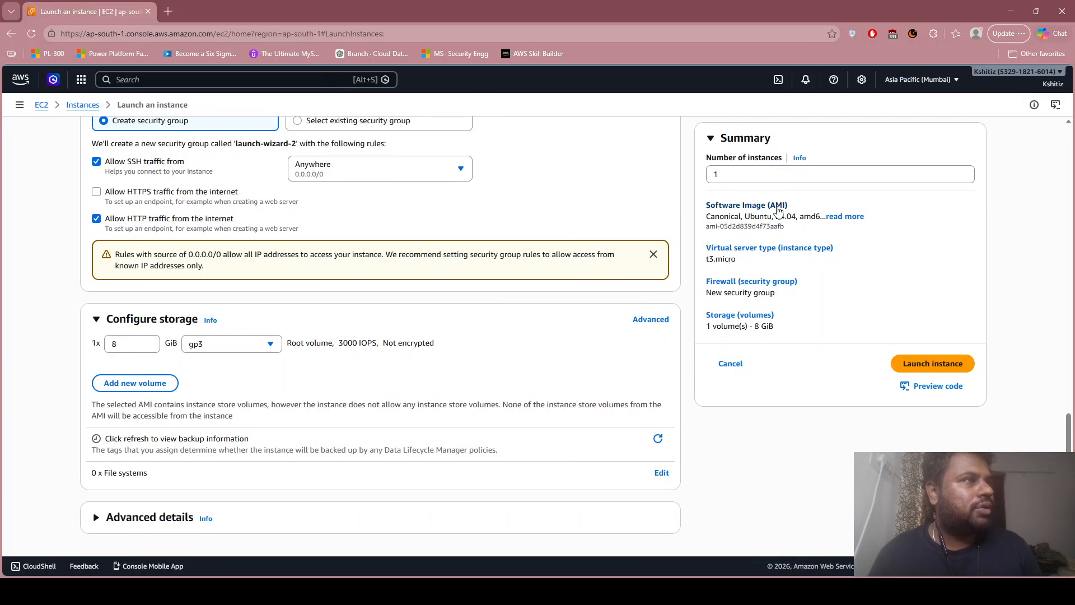
{"action": "scroll", "coordinate": [777, 216], "scroll_direction": "up", "scroll_amount": 3}
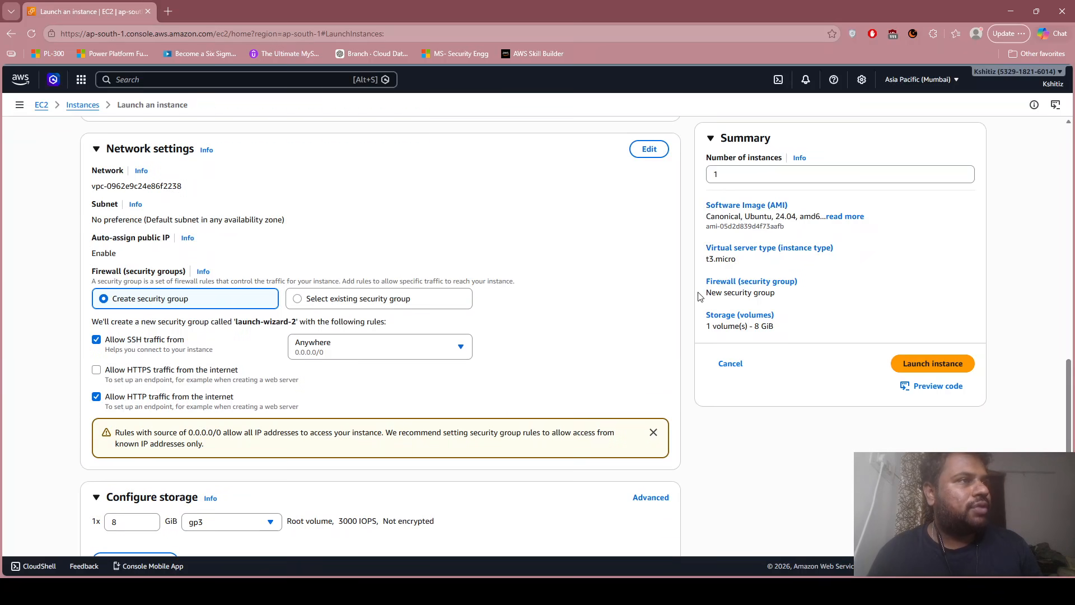
{"action": "left_click", "coordinate": [939, 365]}
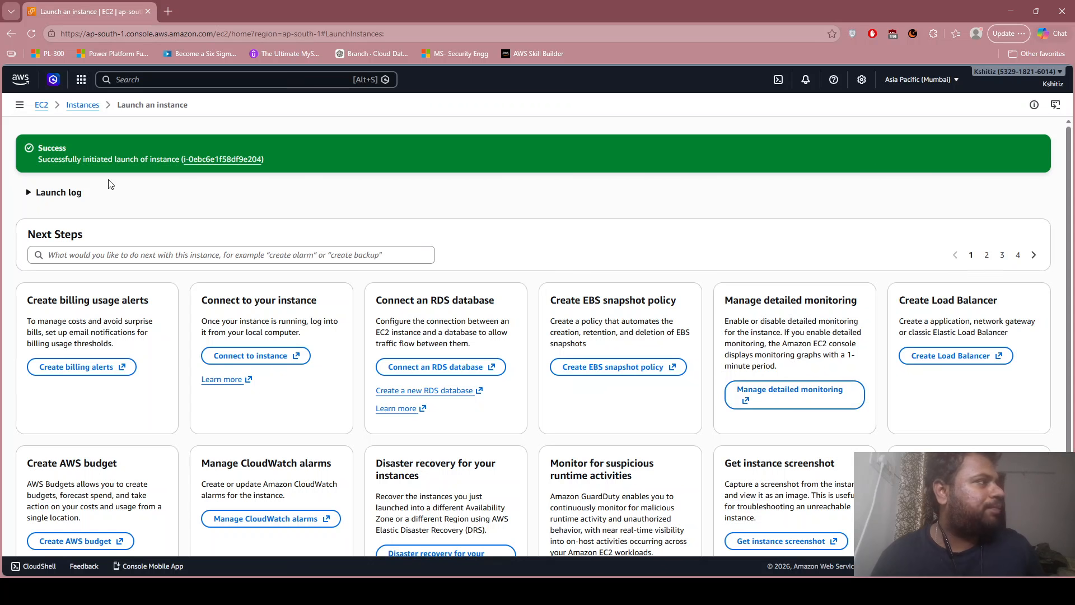
Open the launched instance's details and connect to it with EC2 Instance Connect over its public IP as ubuntu.
{"action": "left_click", "coordinate": [217, 160]}
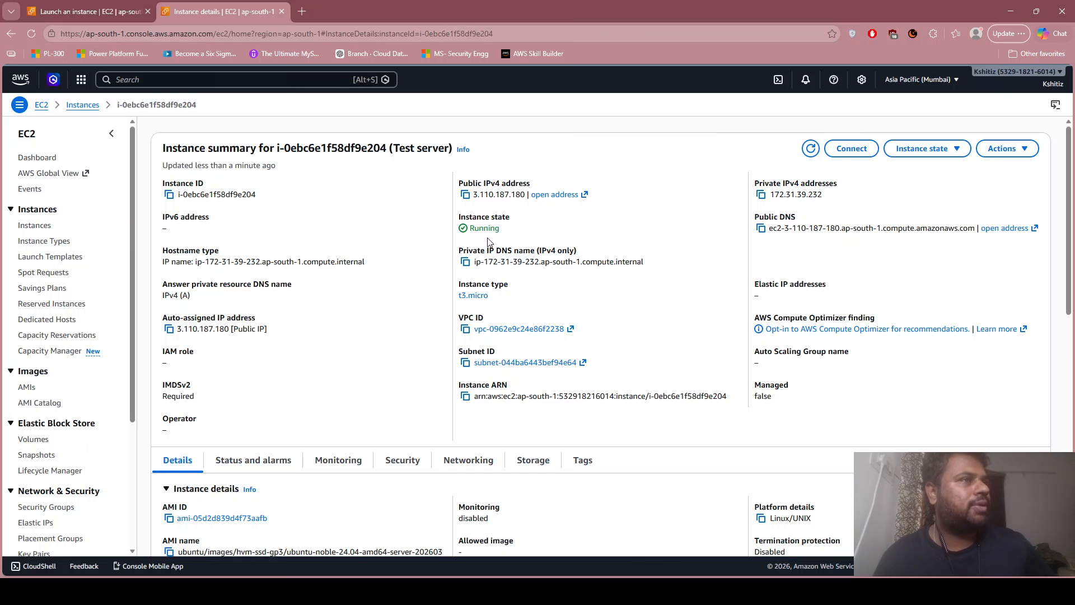
{"action": "left_click", "coordinate": [850, 150]}
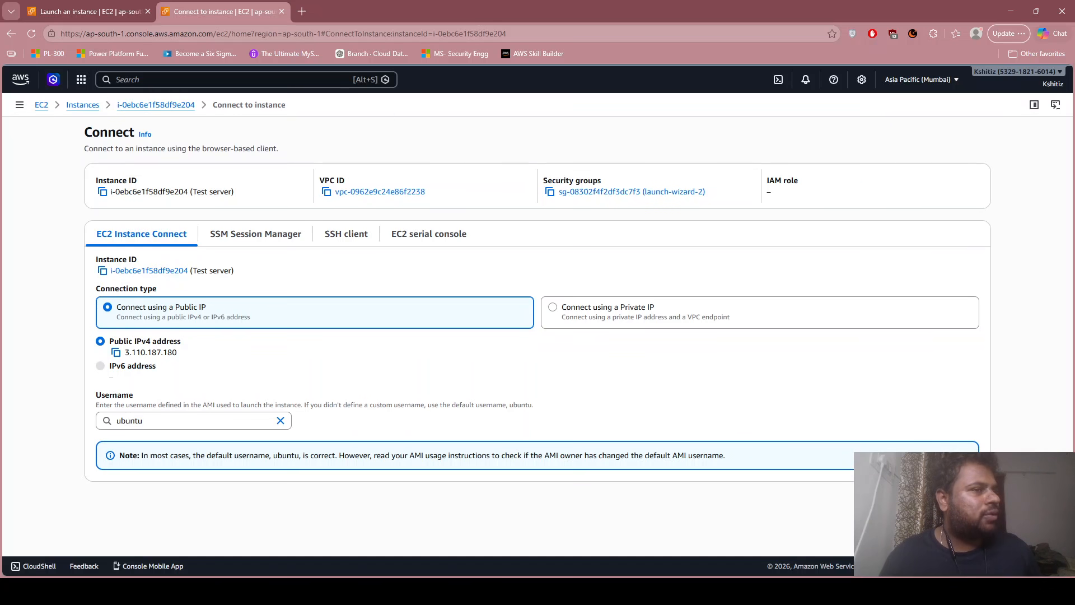
{"action": "left_click", "coordinate": [968, 501]}
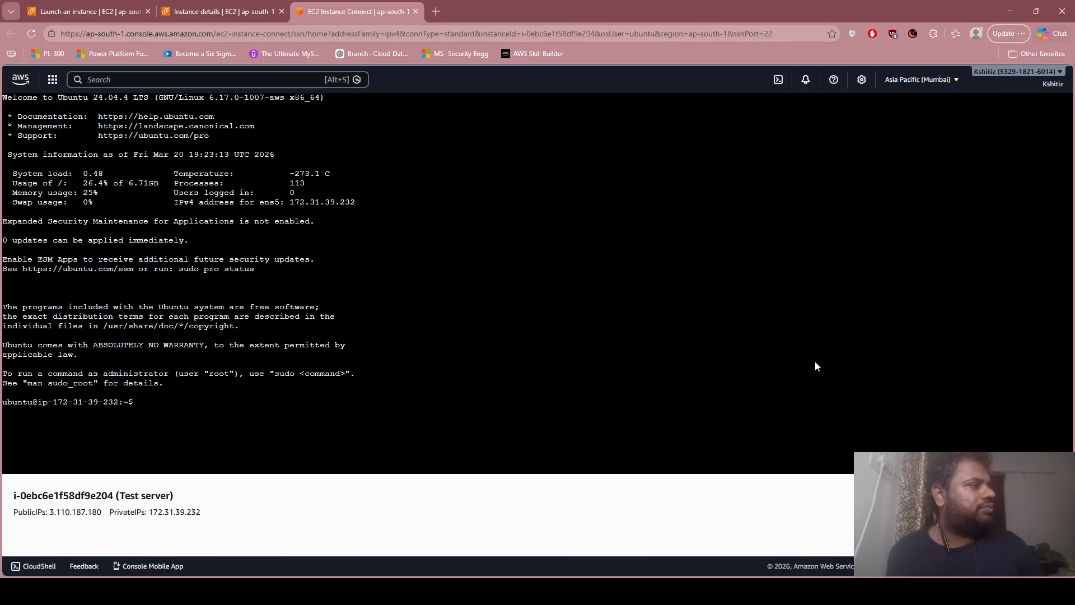
Run lsb_release in the instance's terminal to check the Linux distribution.
{"action": "left_click", "coordinate": [242, 401]}
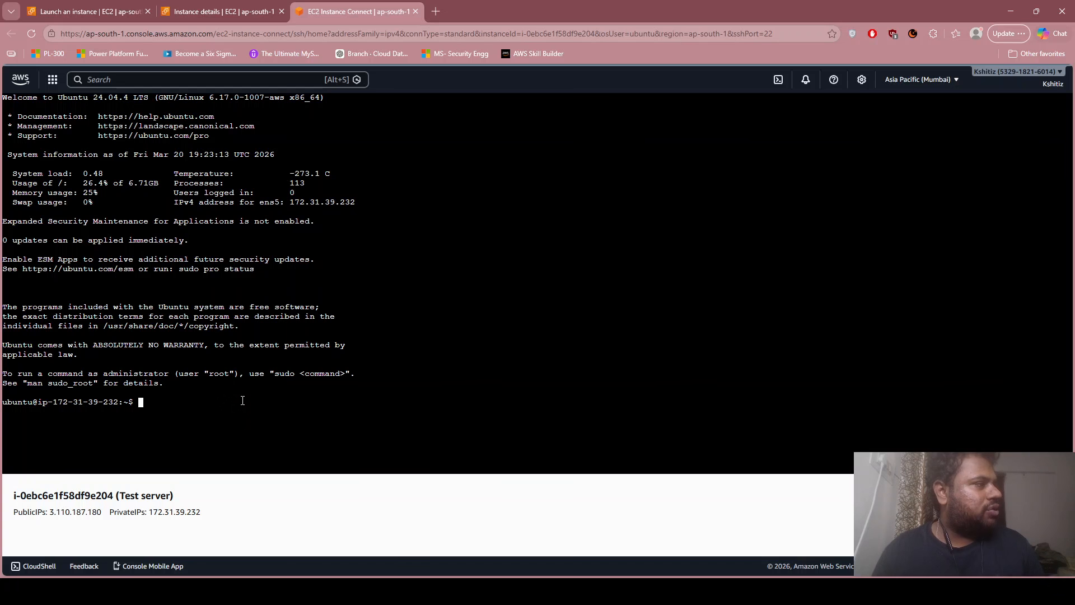
{"action": "left_click_drag", "start_coordinate": [126, 402], "coordinate": [7, 407]}
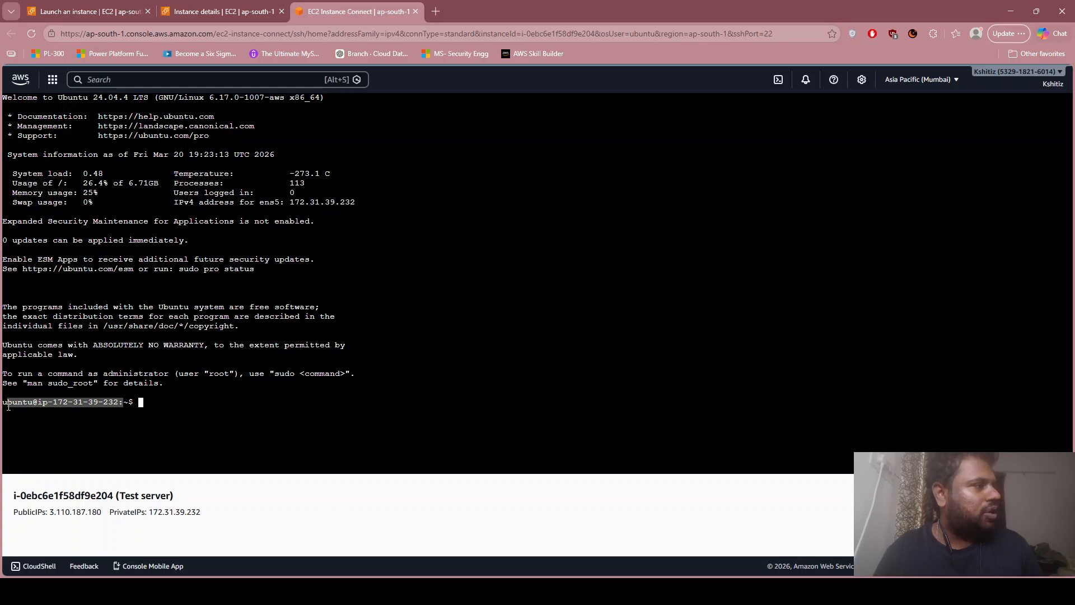
{"action": "left_click", "coordinate": [154, 403]}
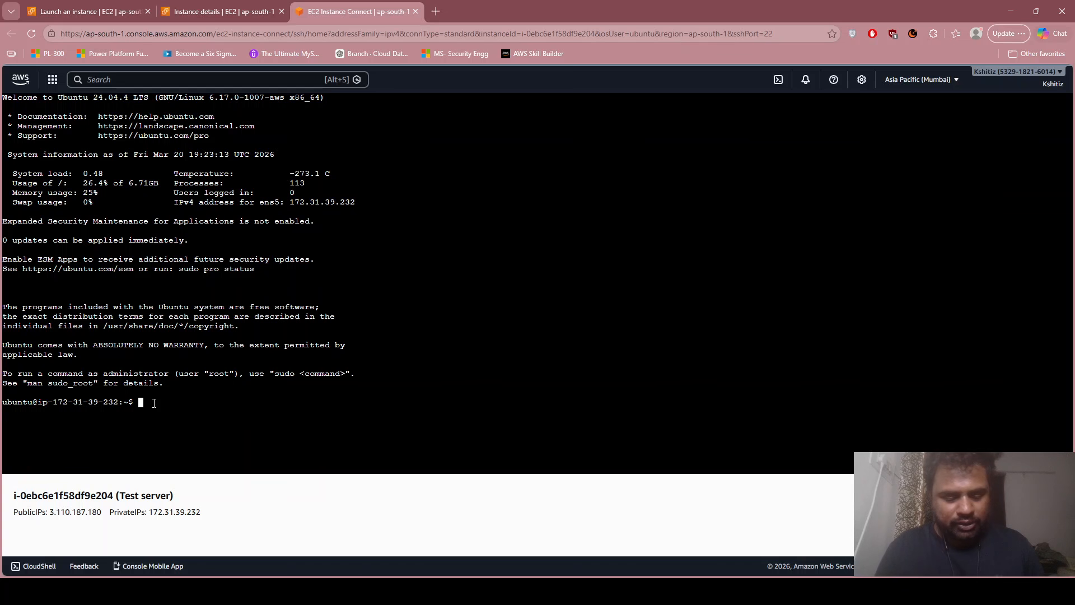
{"action": "type", "text": "lsb_r"}
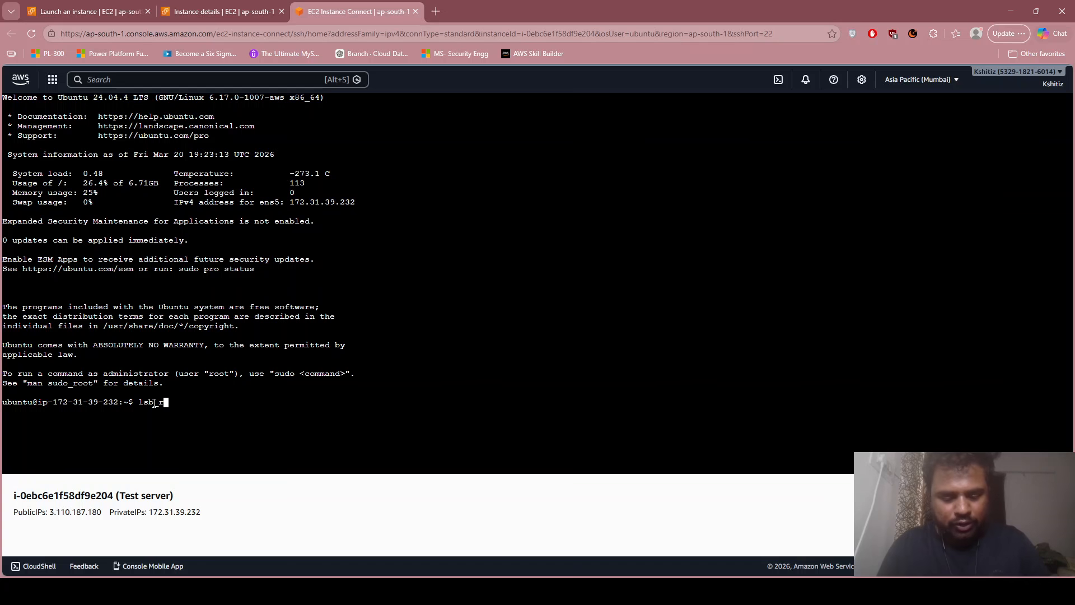
{"action": "type", "text": "elease"}
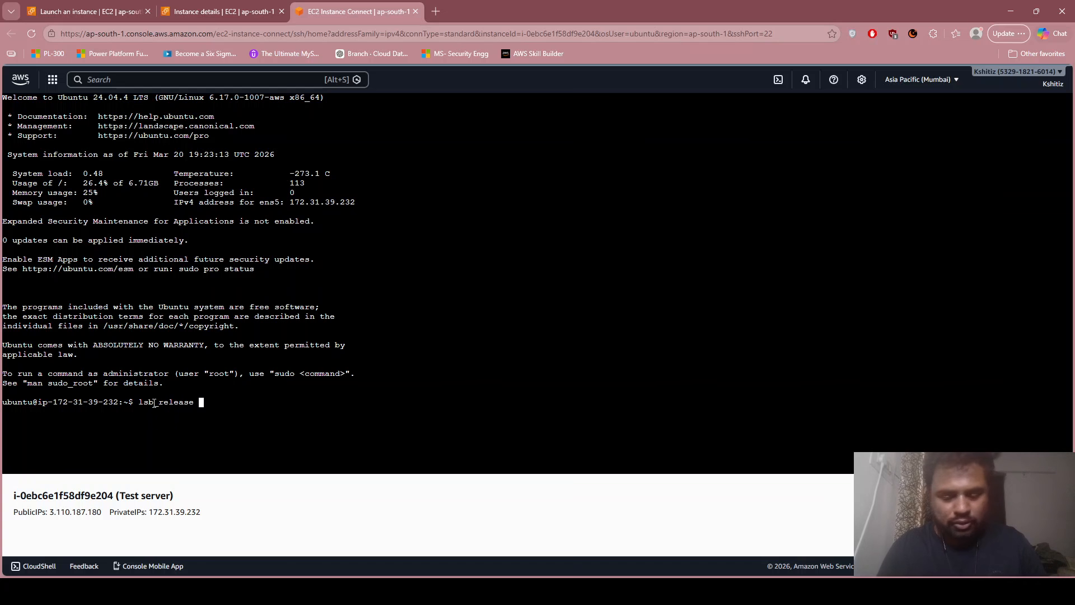
{"action": "key", "text": "BackSpace"}
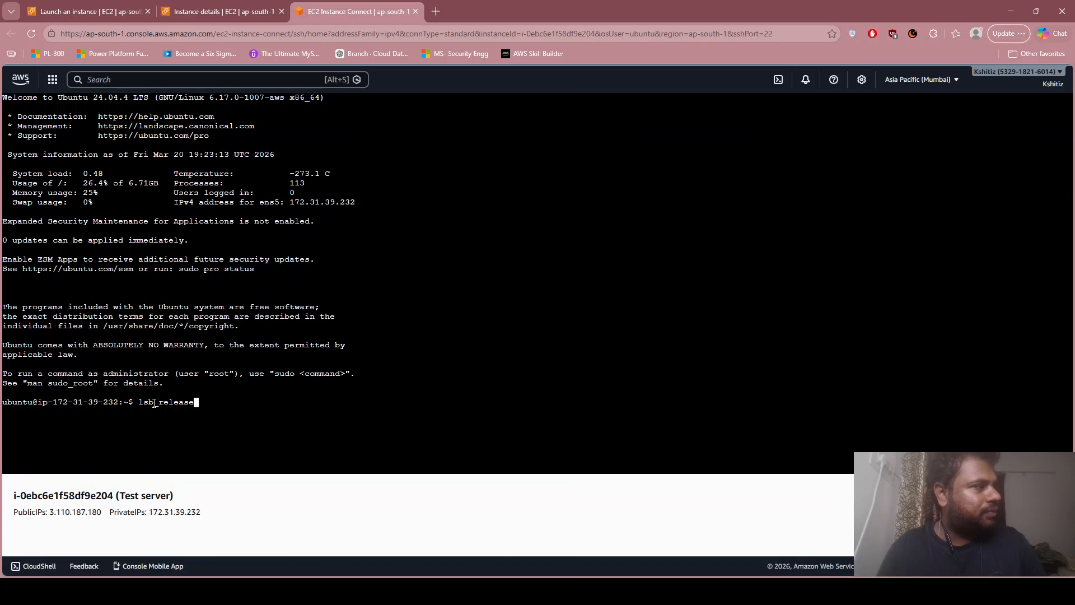
{"action": "key", "text": "Return"}
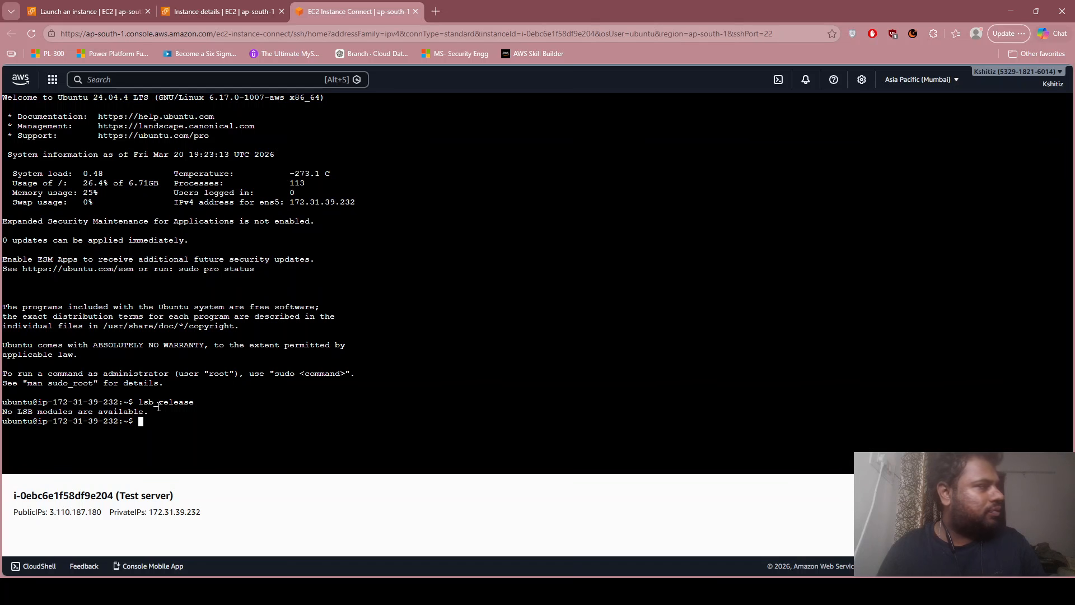
Clear the recalled lsb_release command and list the home directory's contents with ls.
{"action": "key", "text": "Up"}
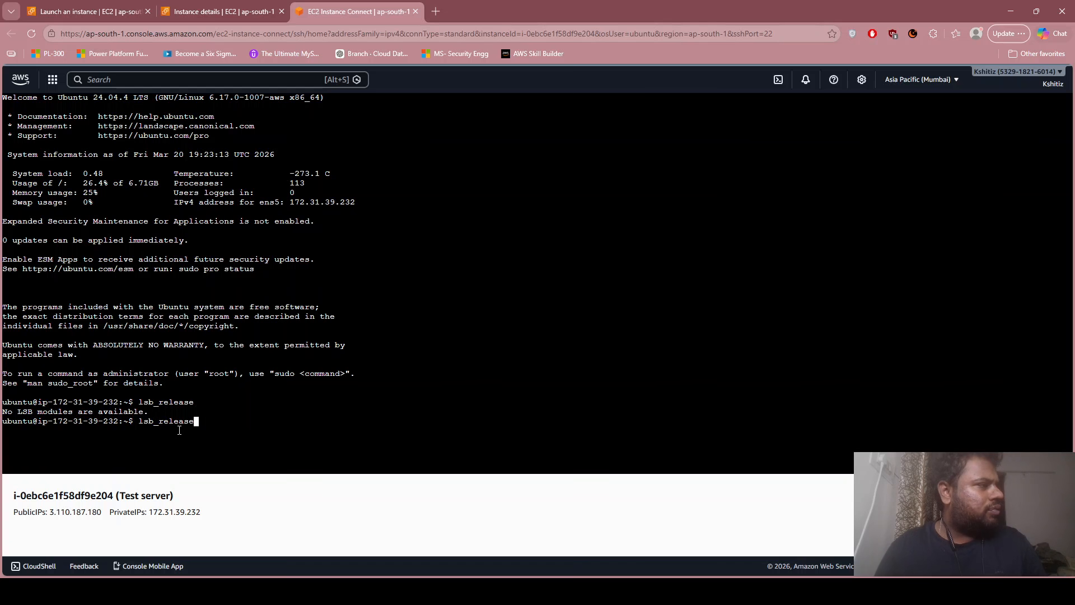
{"action": "key", "text": "BackSpace"}
{"action": "key", "text": "BackSpace"}
{"action": "key", "text": "BackSpace"}
{"action": "key", "text": "BackSpace"}
{"action": "key", "text": "BackSpace"}
{"action": "key", "text": "BackSpace"}
{"action": "key", "text": "BackSpace"}
{"action": "key", "text": "BackSpace"}
{"action": "key", "text": "BackSpace"}
{"action": "key", "text": "BackSpace"}
{"action": "key", "text": "BackSpace"}
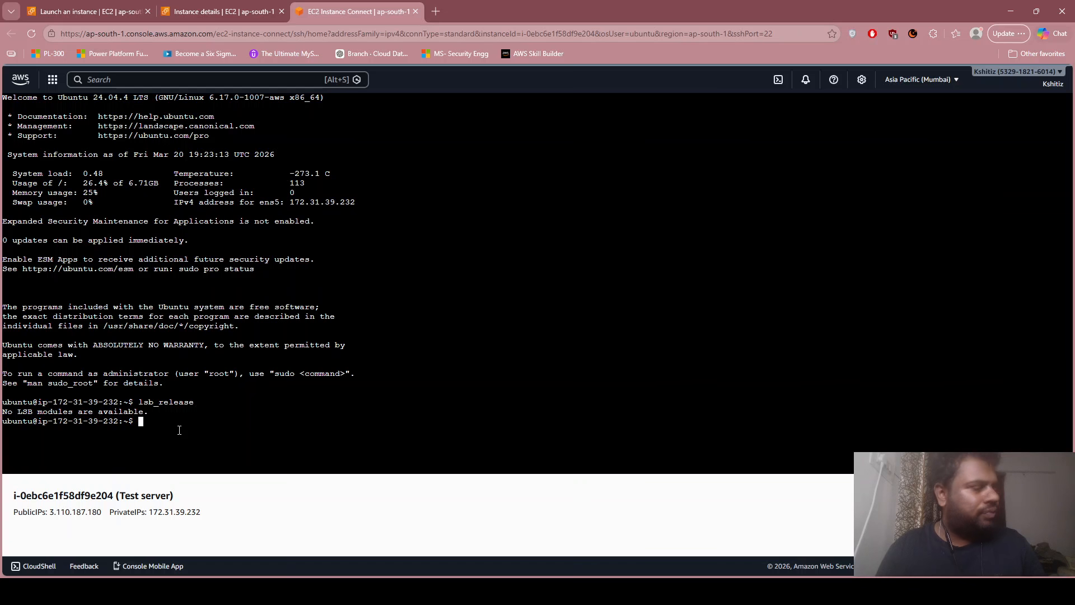
{"action": "type", "text": "ls"}
{"action": "key", "text": "Return"}
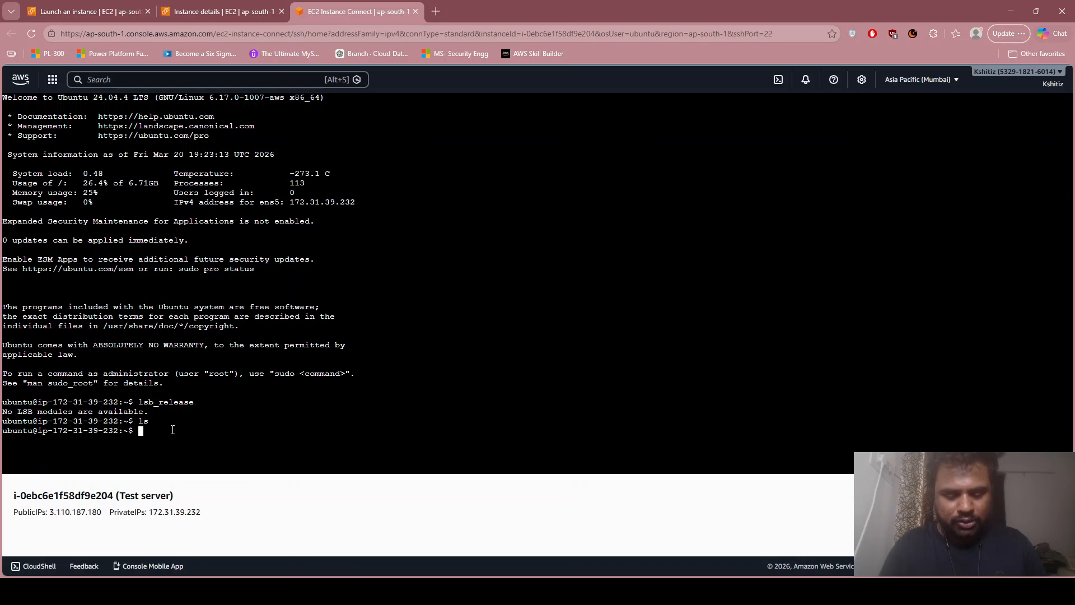
Try to install Node.js on the server with sudo apt install nodejs.
{"action": "type", "text": "sudo apt install nodejs"}
{"action": "key", "text": "Return"}
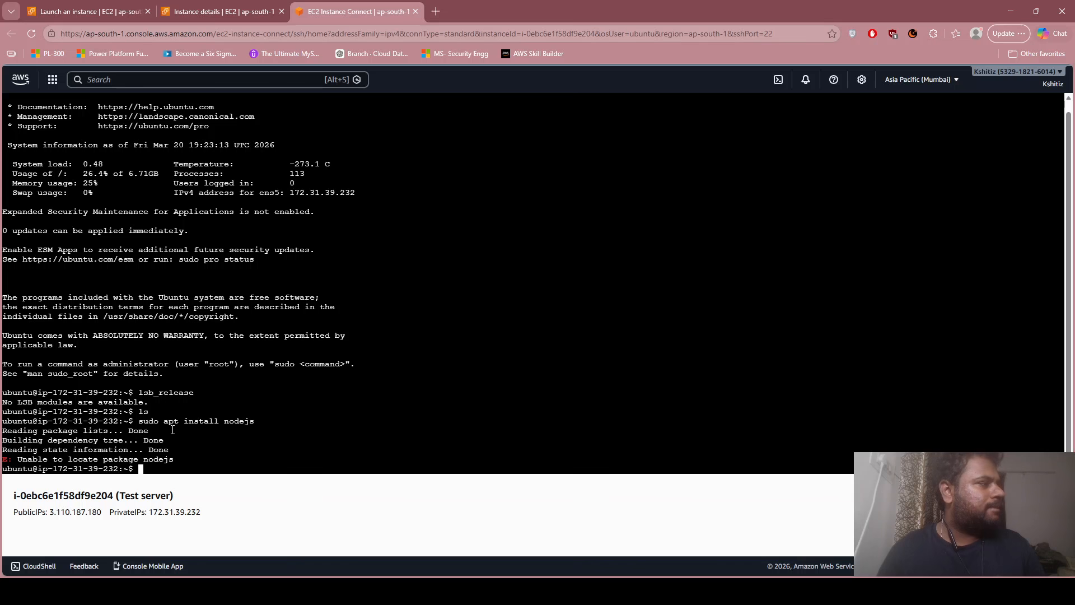
Try to install npm on the server by reusing the previous install command as sudo apt install npm.
{"action": "key", "text": "Up"}
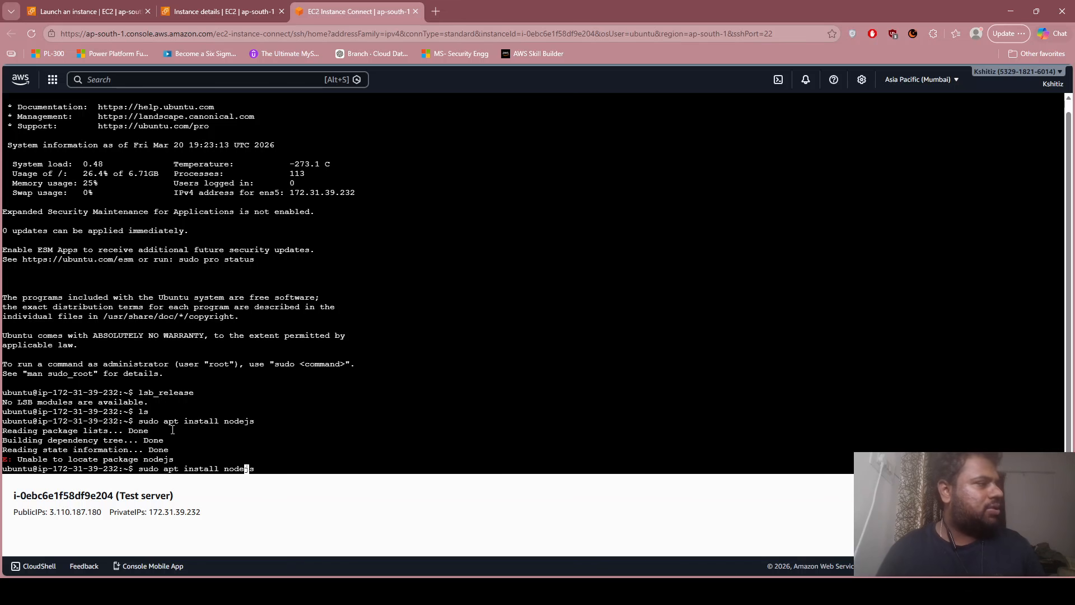
{"action": "key", "text": "BackSpace"}
{"action": "key", "text": "BackSpace"}
{"action": "key", "text": "BackSpace"}
{"action": "key", "text": "BackSpace"}
{"action": "key", "text": "BackSpace"}
{"action": "key", "text": "BackSpace"}
{"action": "type", "text": "npm"}
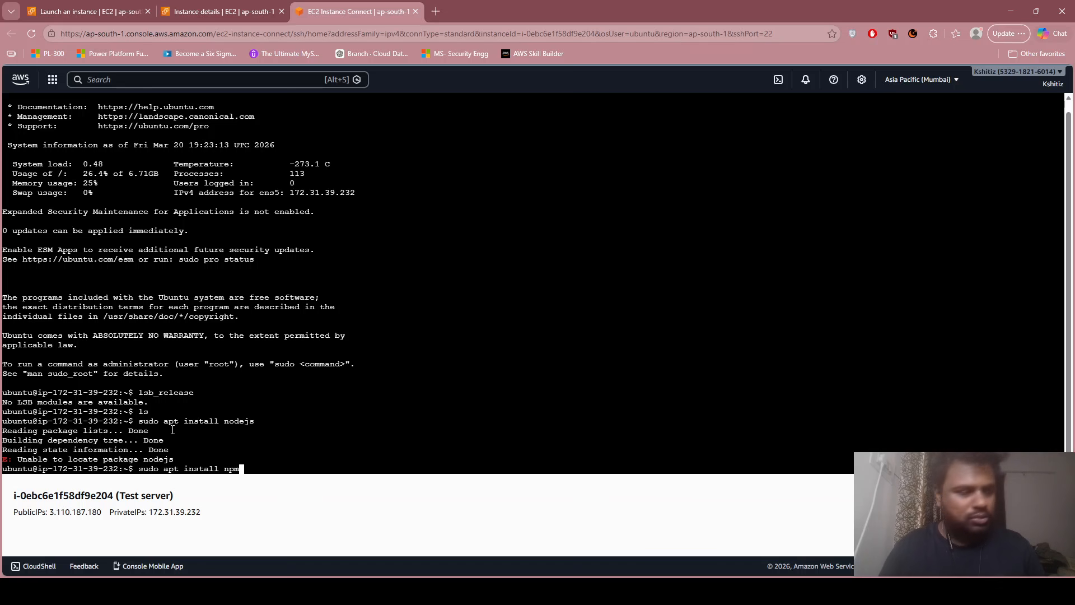
{"action": "key", "text": "Return"}
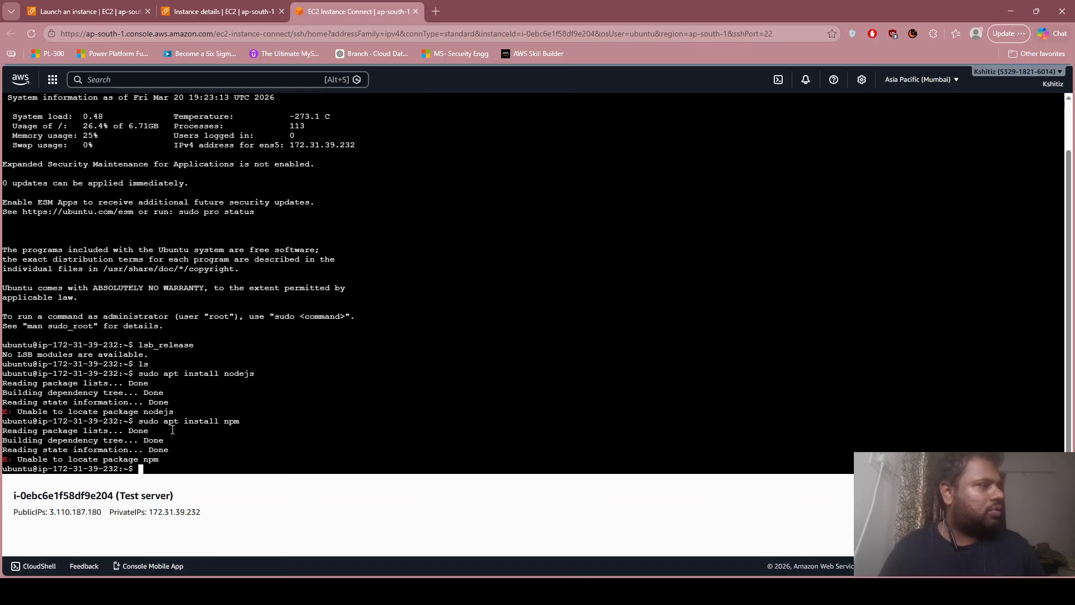
Refresh the server's package lists with sudo apt update.
{"action": "type", "text": "sudo apt update"}
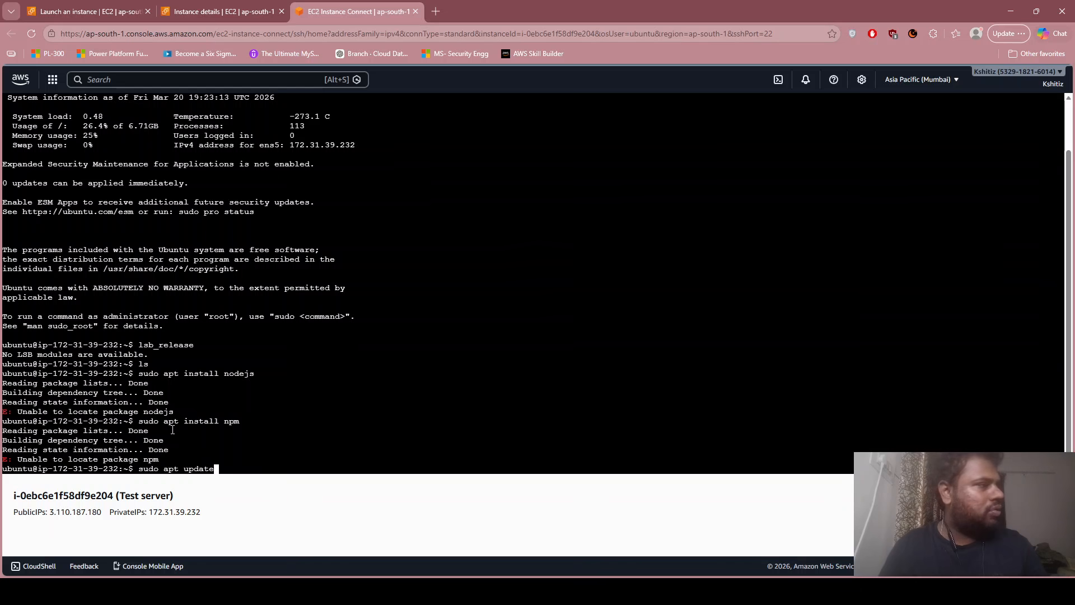
{"action": "key", "text": "Return"}
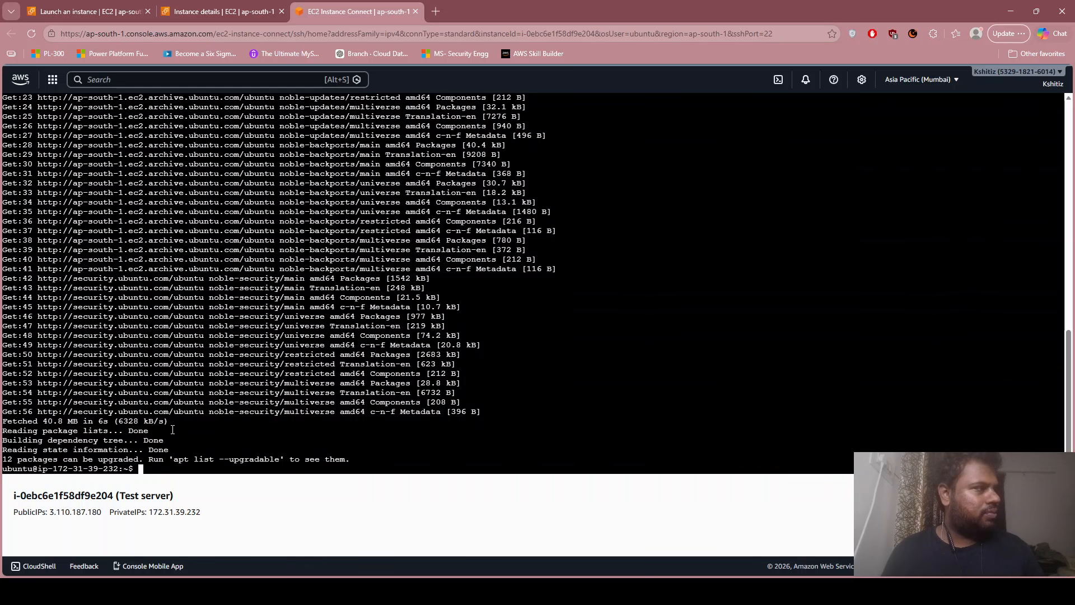
Install Node.js on the server with sudo apt install nodejs and agree to continue.
{"action": "type", "text": "sudo apt in"}
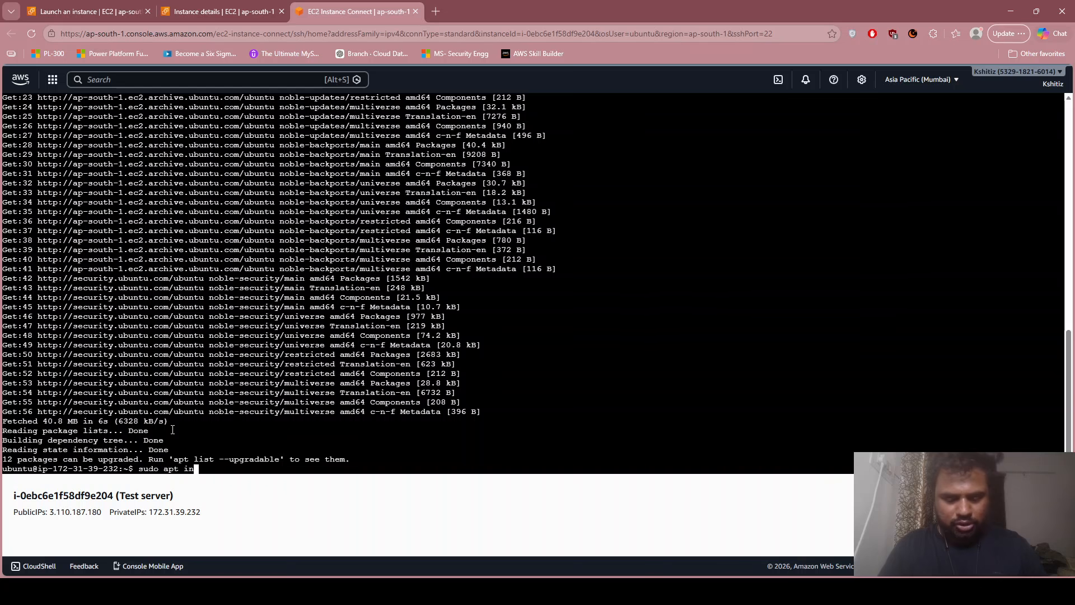
{"action": "type", "text": "stall nodejs"}
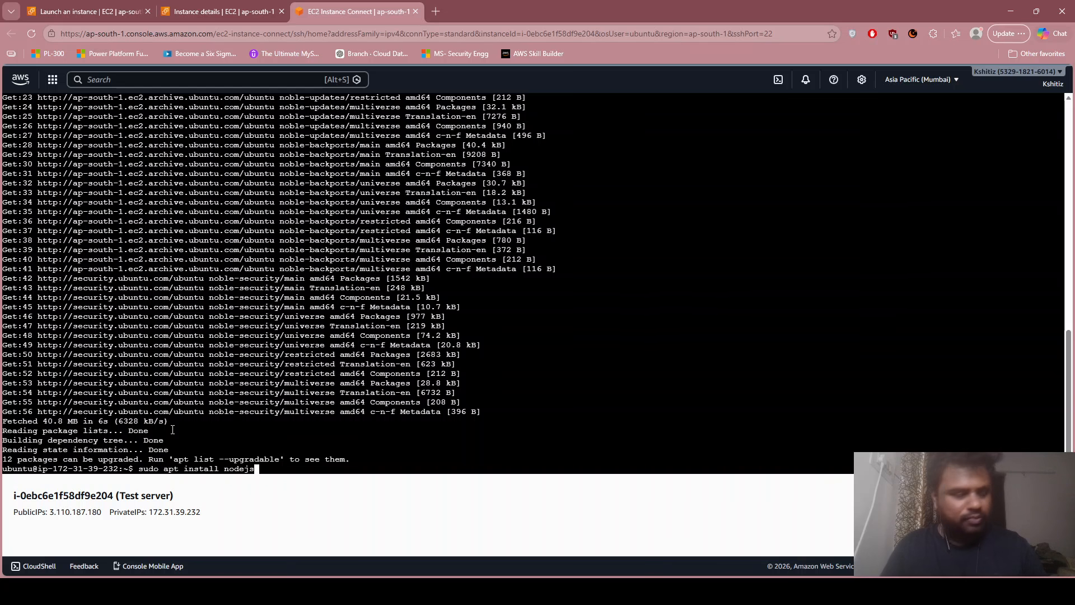
{"action": "key", "text": "Return"}
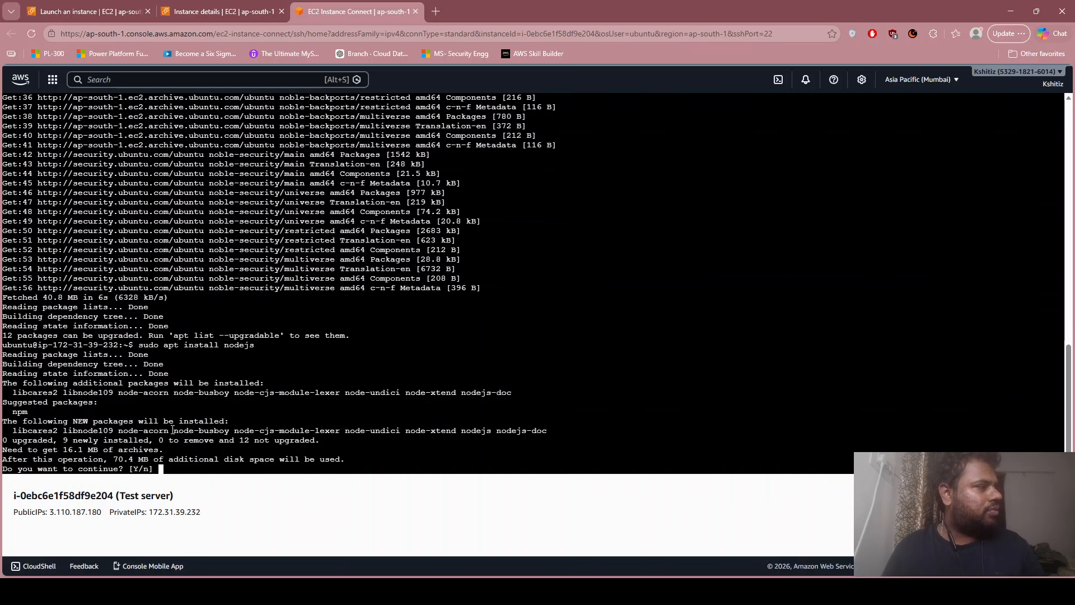
{"action": "type", "text": "Y"}
{"action": "key", "text": "Return"}
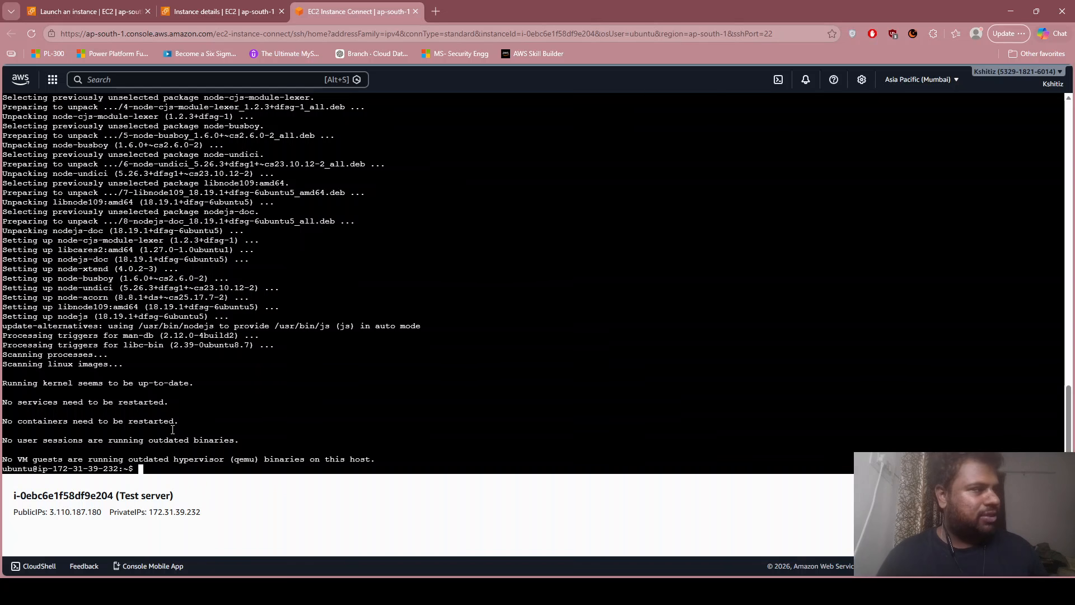
Install npm with sudo apt install npm and accept the additional packages.
{"action": "type", "text": "s"}
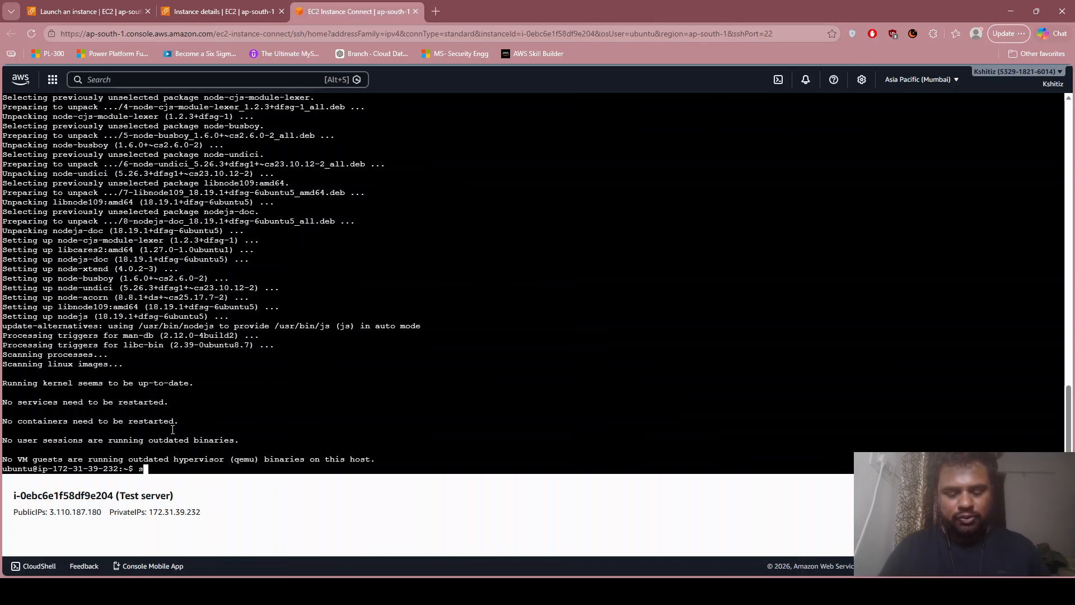
{"action": "type", "text": "udo apt install "}
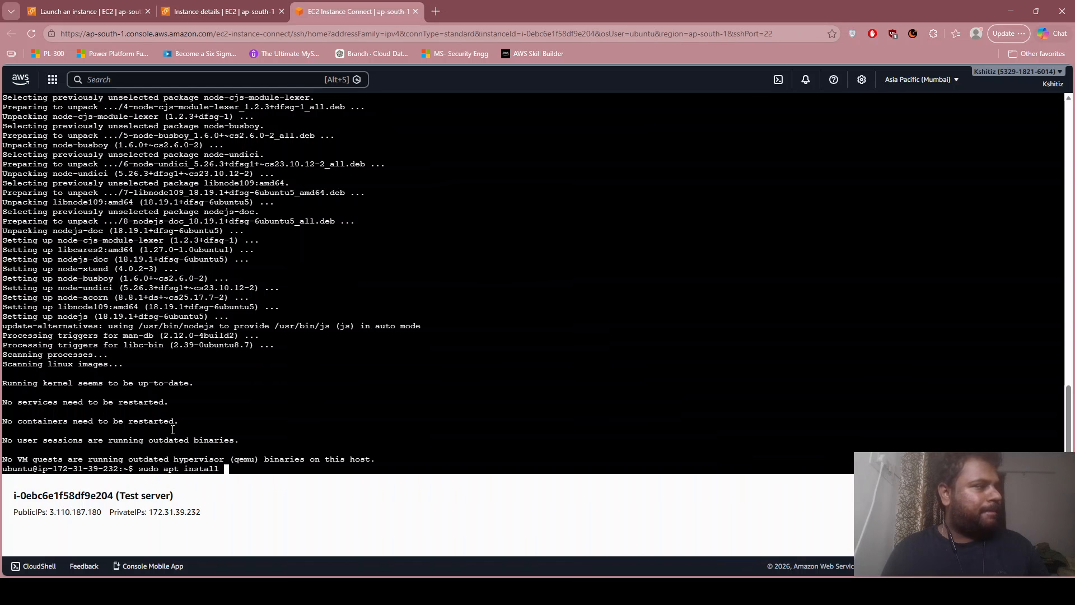
{"action": "type", "text": "npm"}
{"action": "key", "text": "Return"}
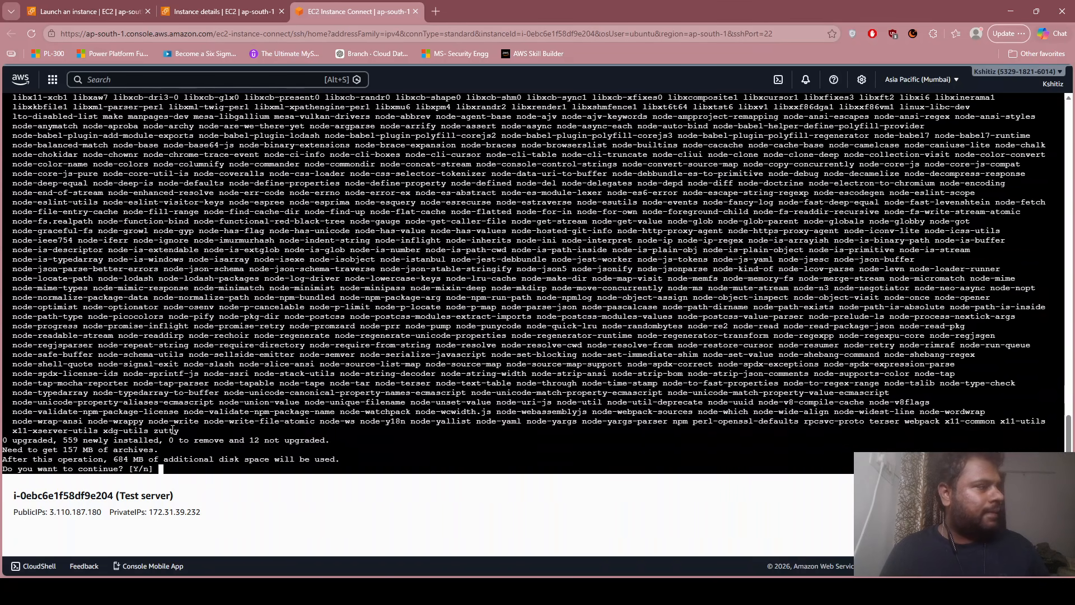
{"action": "type", "text": "y"}
{"action": "key", "text": "Return"}
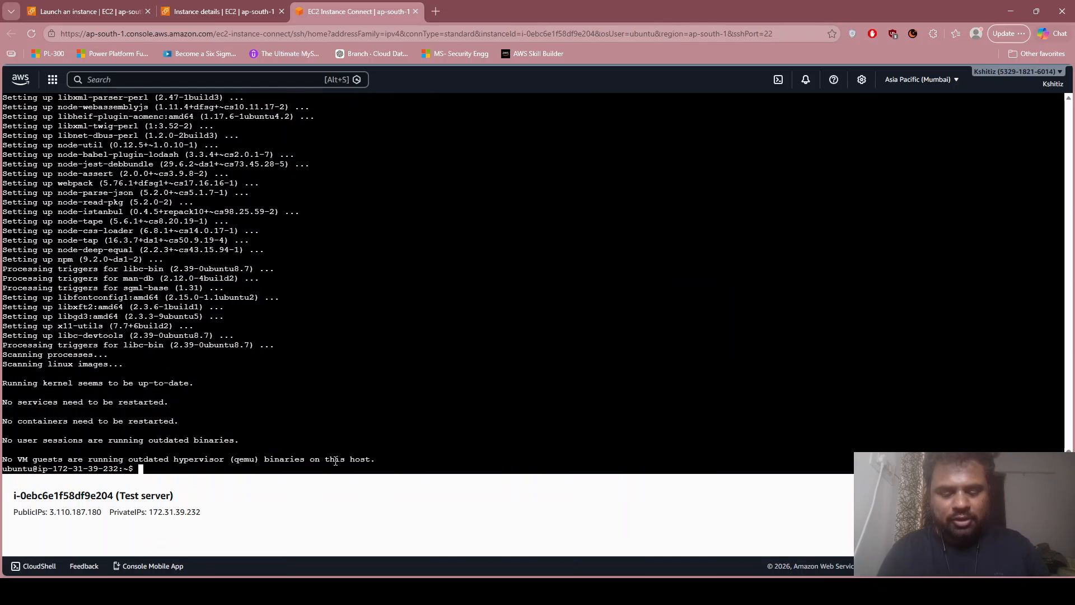
Check the installed Git version with git --version.
{"action": "type", "text": "git "}
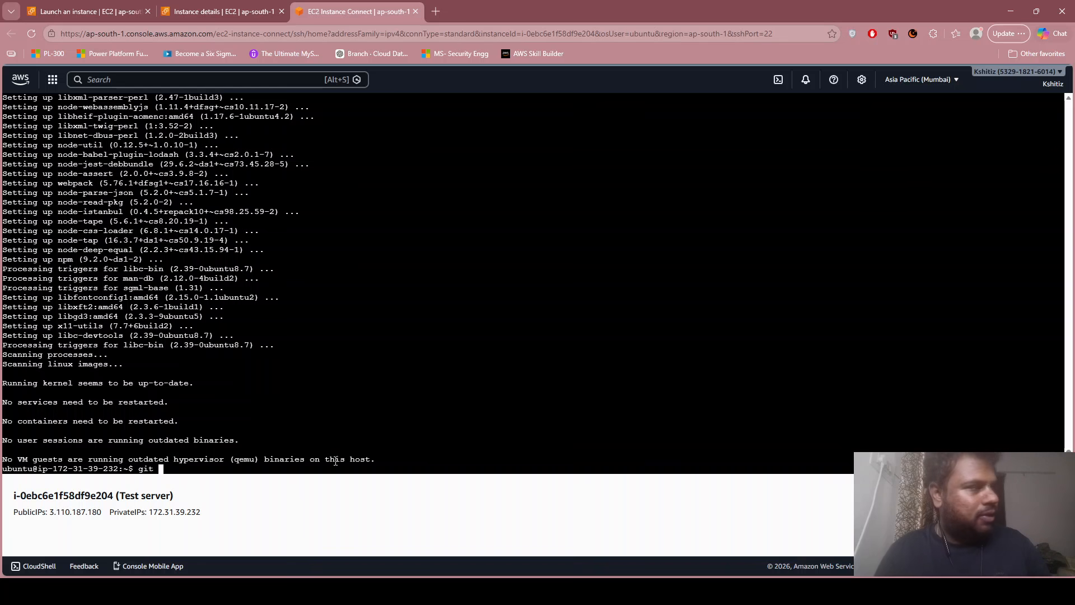
{"action": "type", "text": "-"}
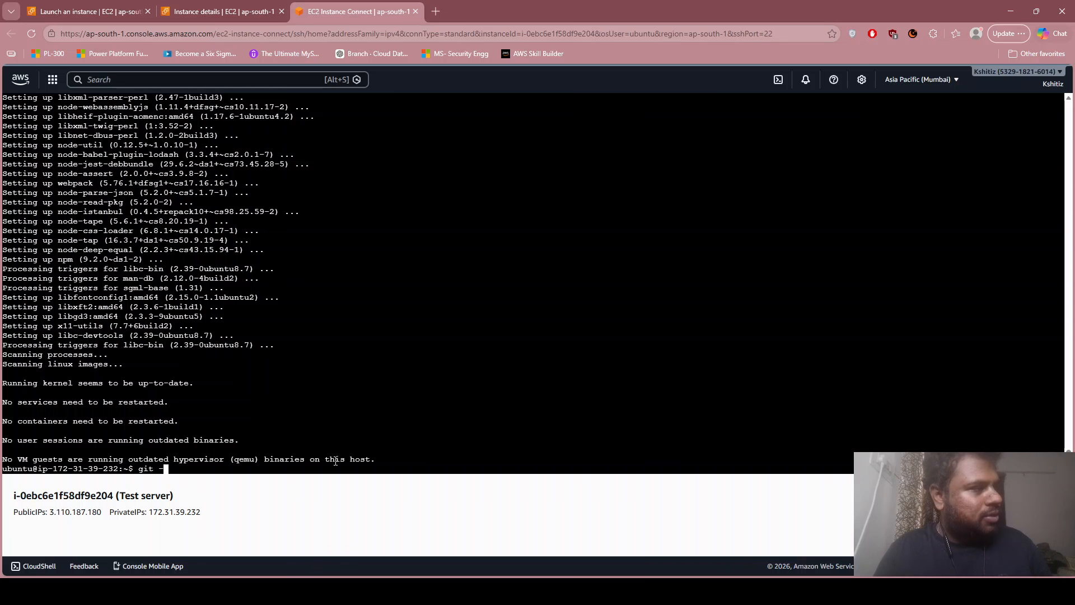
{"action": "type", "text": "-version"}
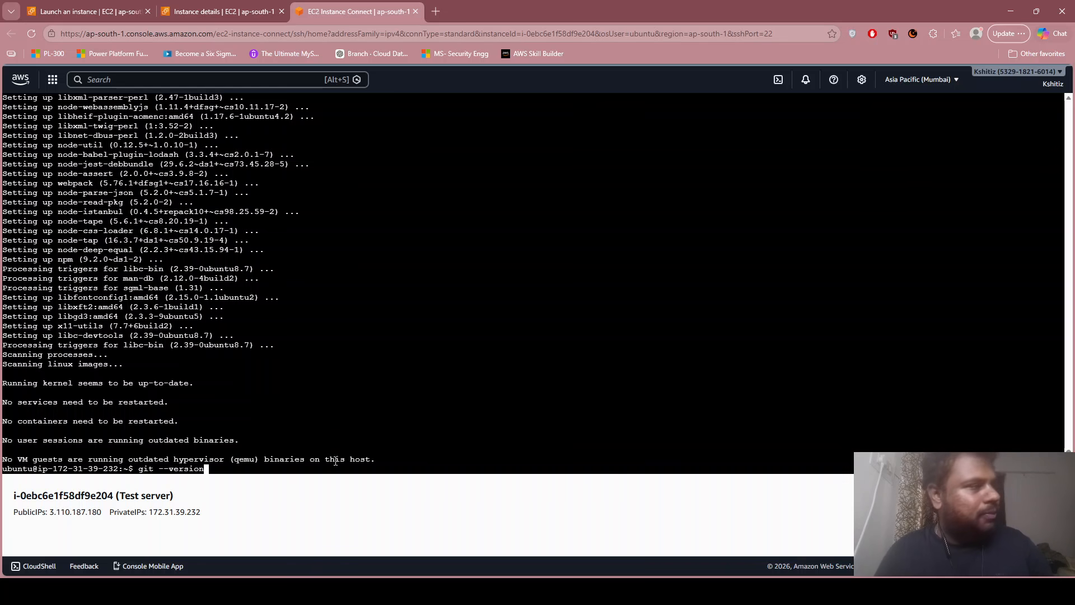
{"action": "key", "text": "Return"}
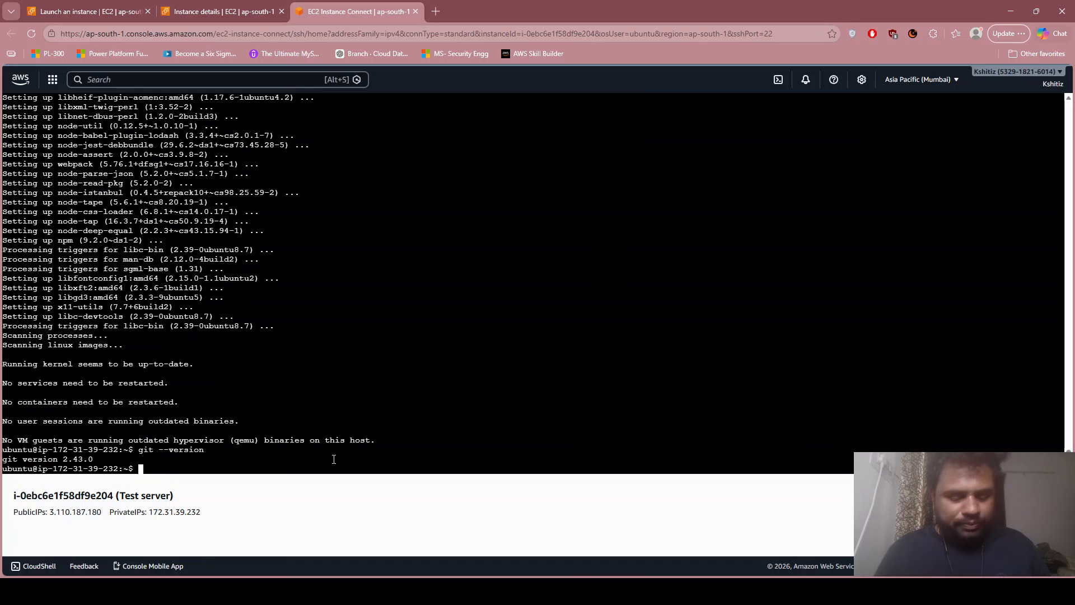
Clone the blogs.git repository from GitHub into the home directory with git clone and the copied repository URL.
{"action": "type", "text": "git "}
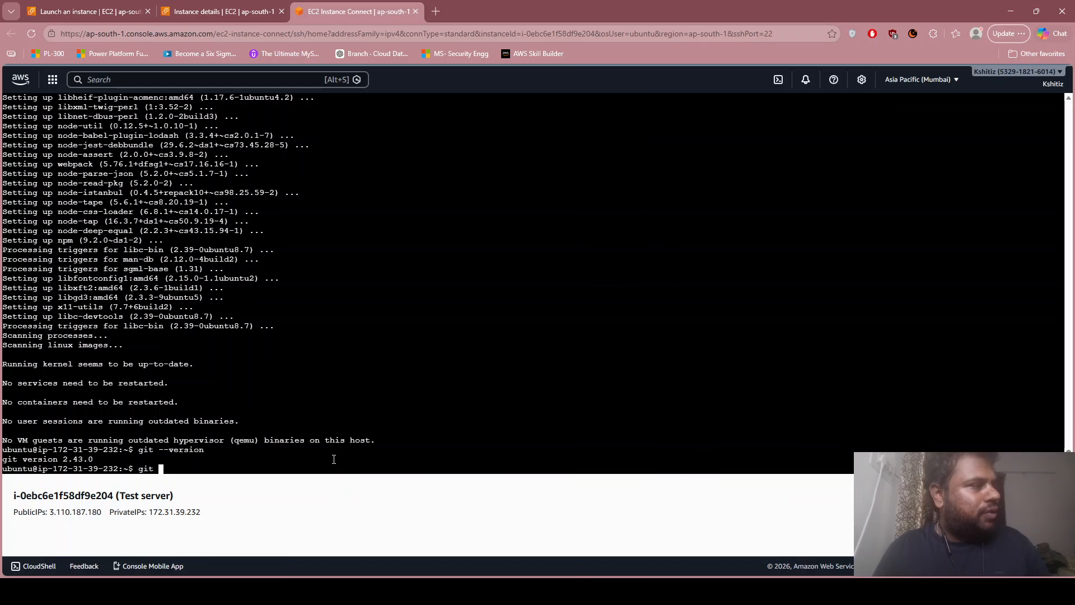
{"action": "type", "text": "clone"}
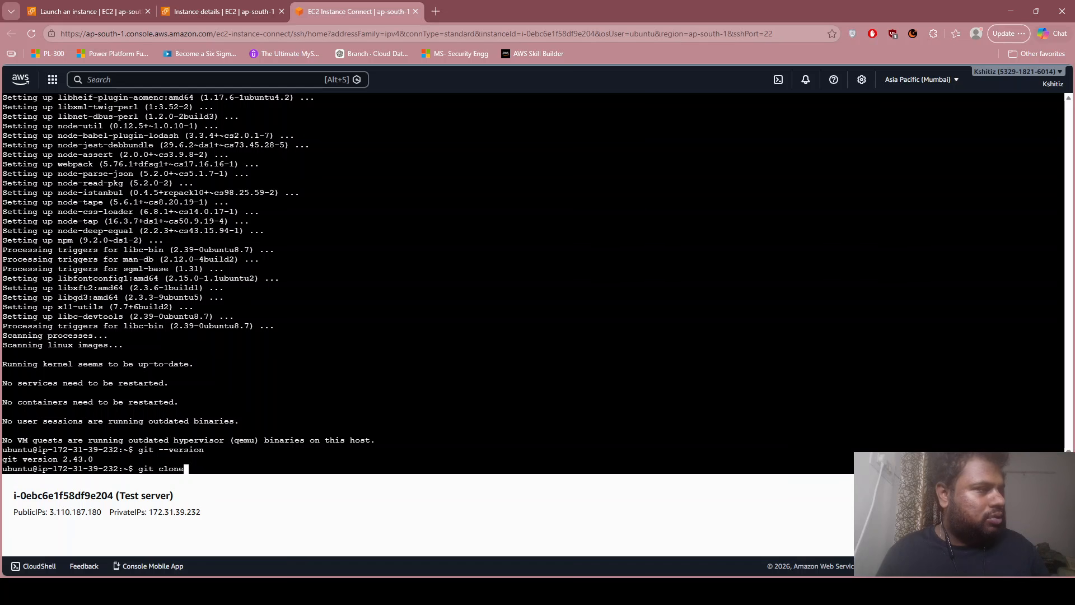
{"action": "key", "text": "alt+Tab"}
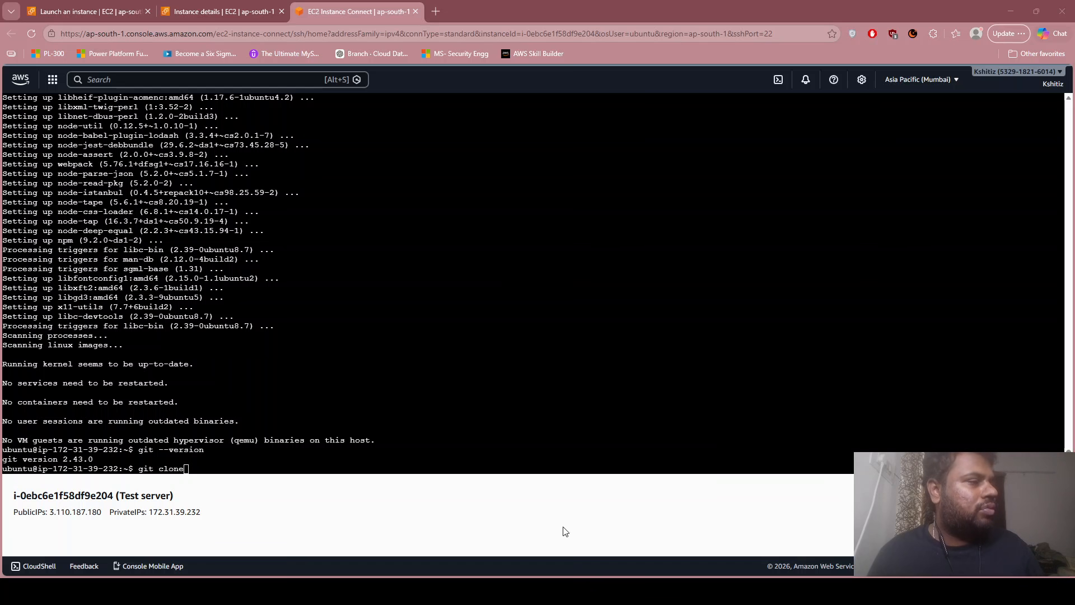
{"action": "left_click", "coordinate": [586, 264]}
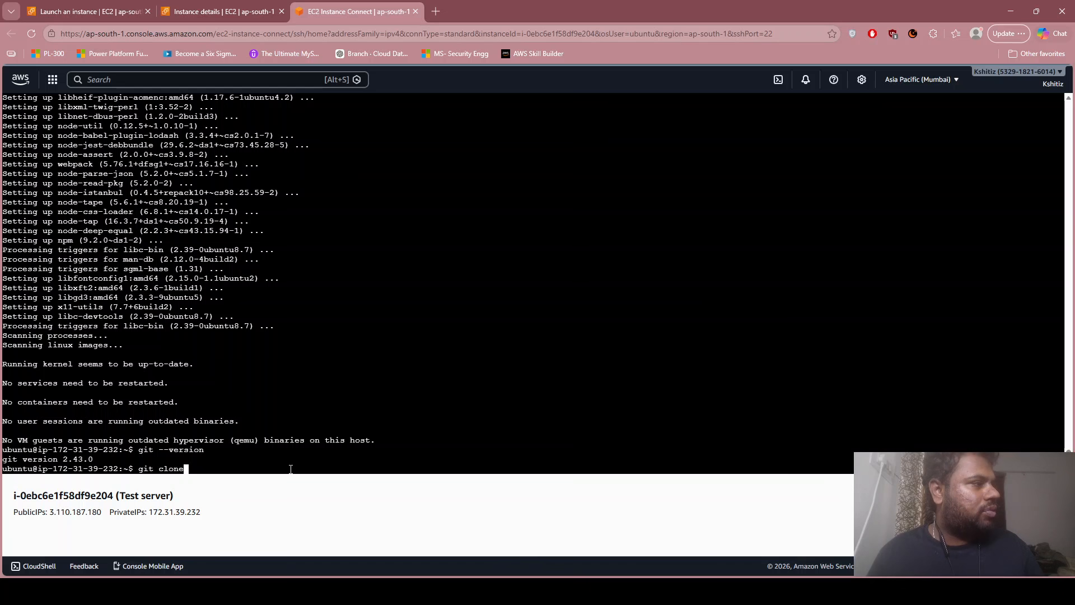
{"action": "type", "text": "https://github.com/kshitizvikramsingh/blogs.git"}
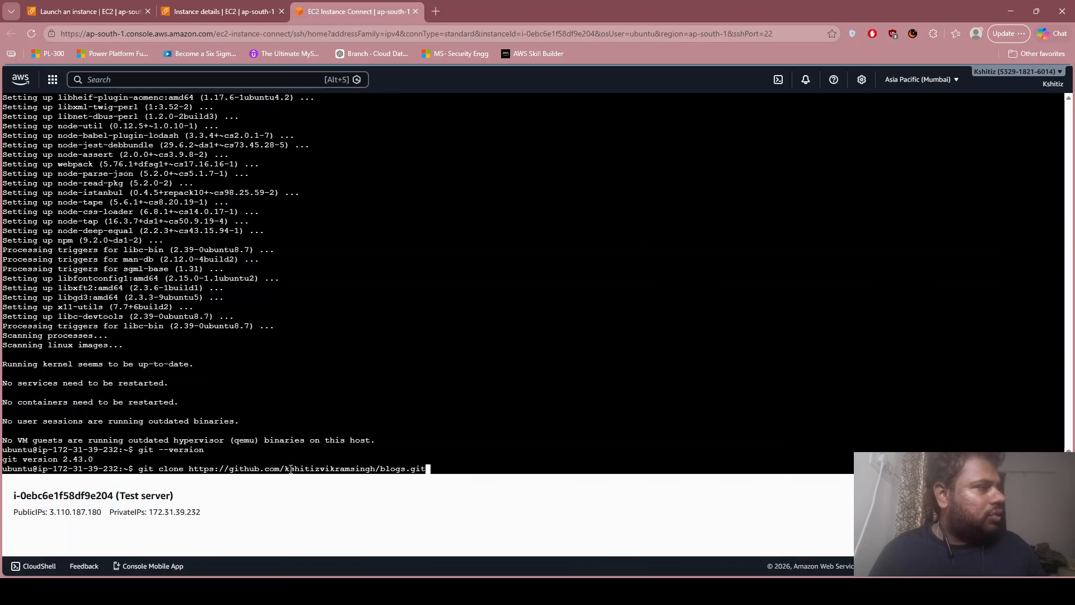
{"action": "key", "text": "Return"}
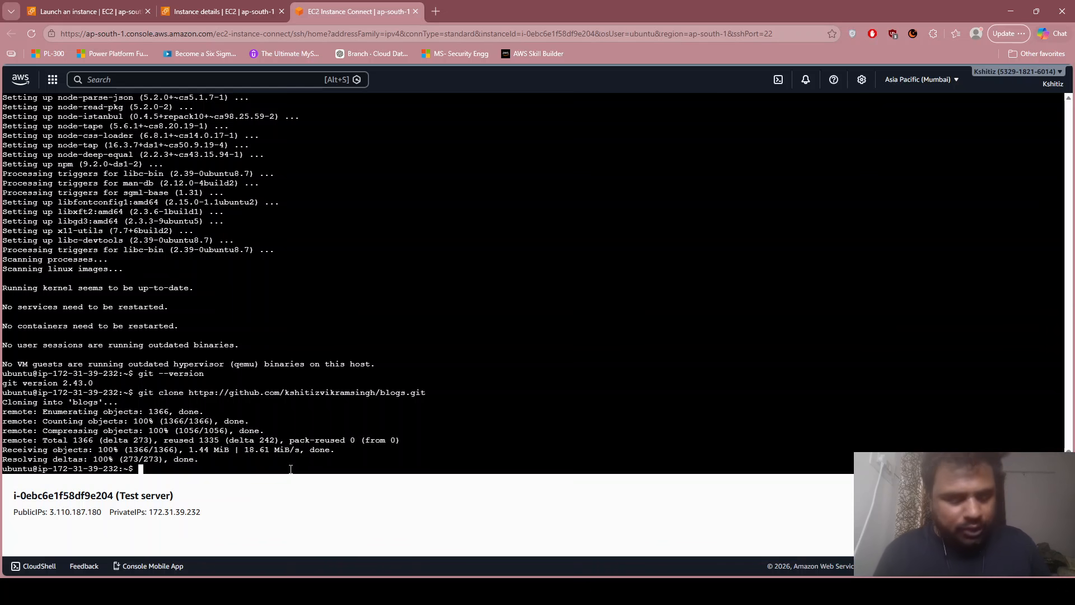
List the home directory, change into the cloned blogs folder and list its files.
{"action": "type", "text": "ls"}
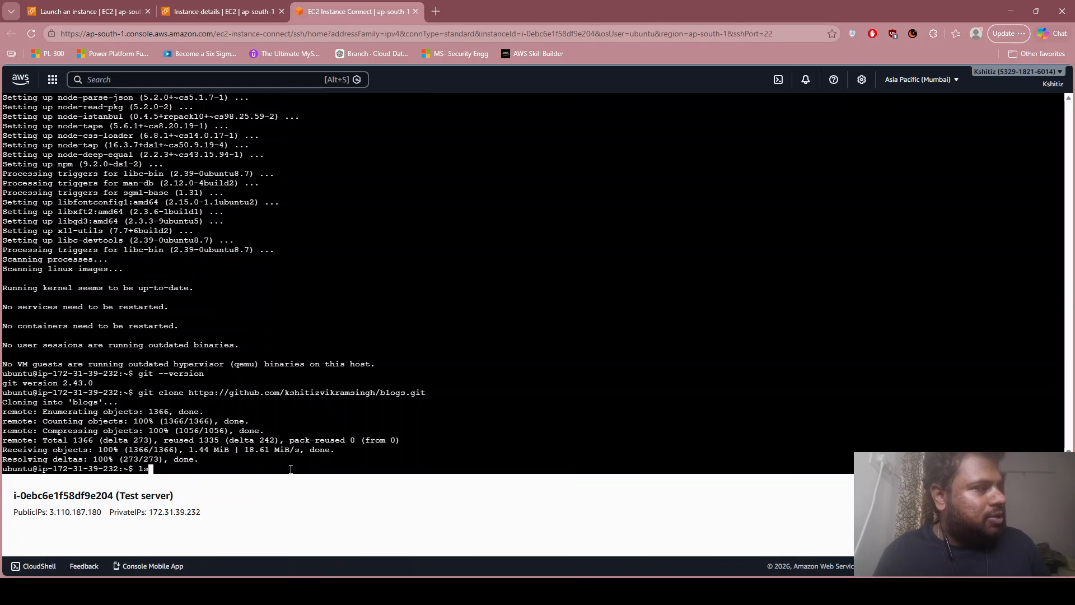
{"action": "key", "text": "Return"}
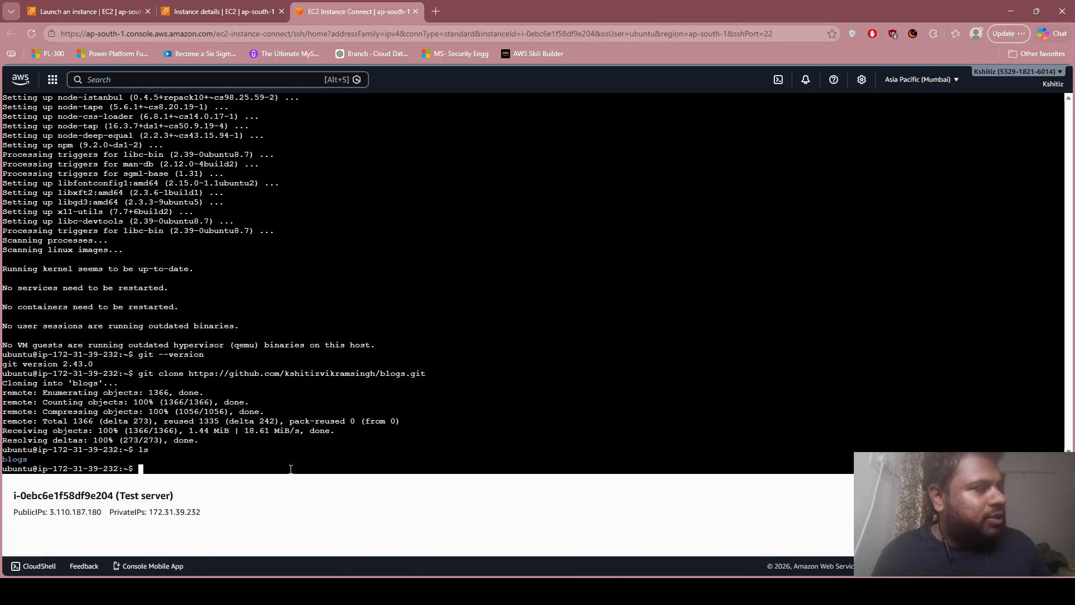
{"action": "type", "text": "cd"}
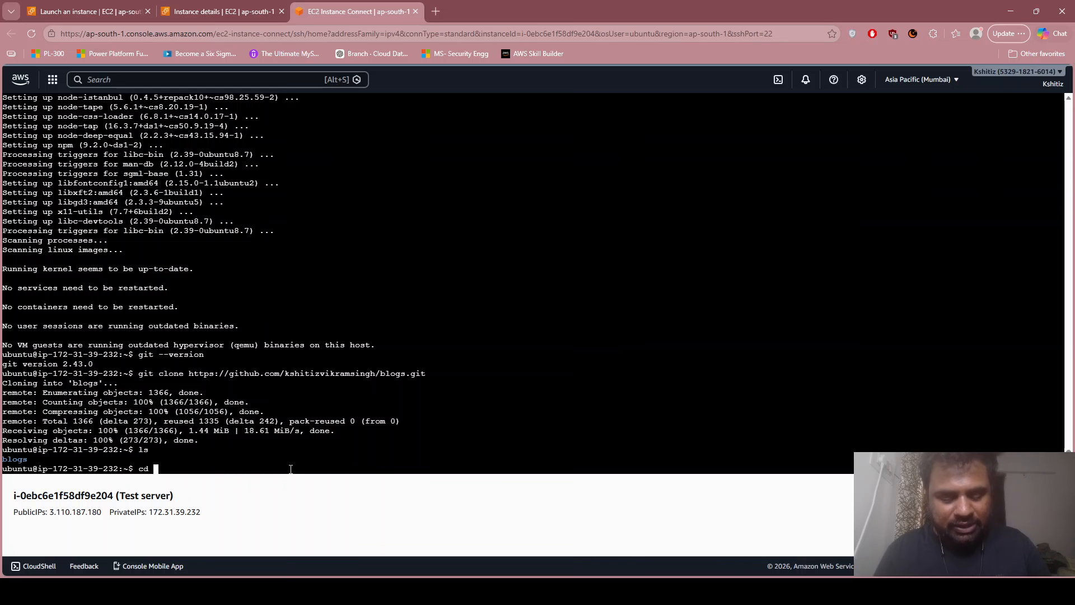
{"action": "type", "text": "blogs"}
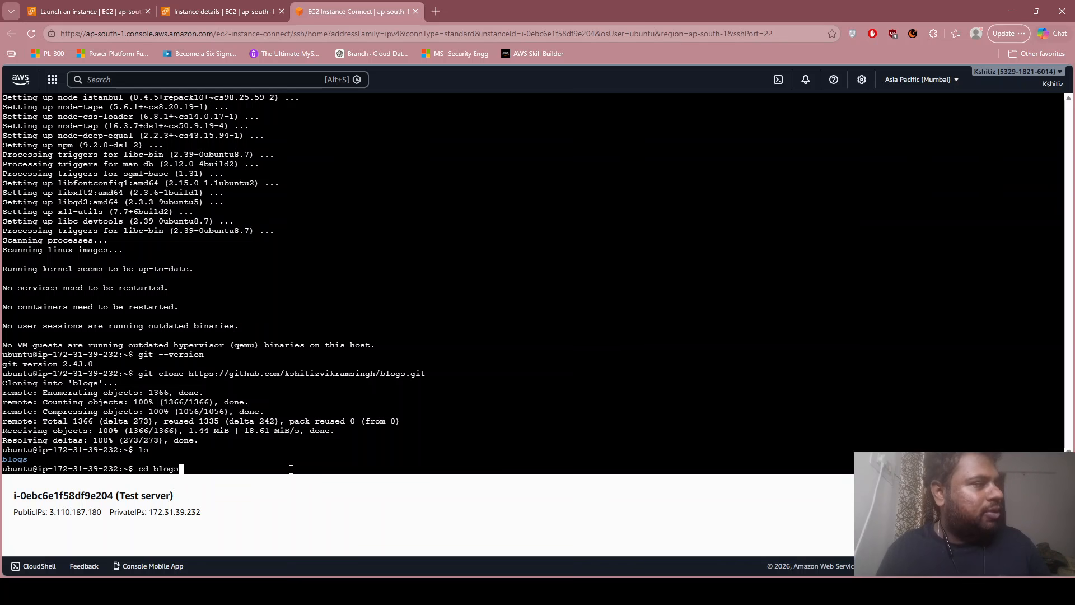
{"action": "key", "text": "Return"}
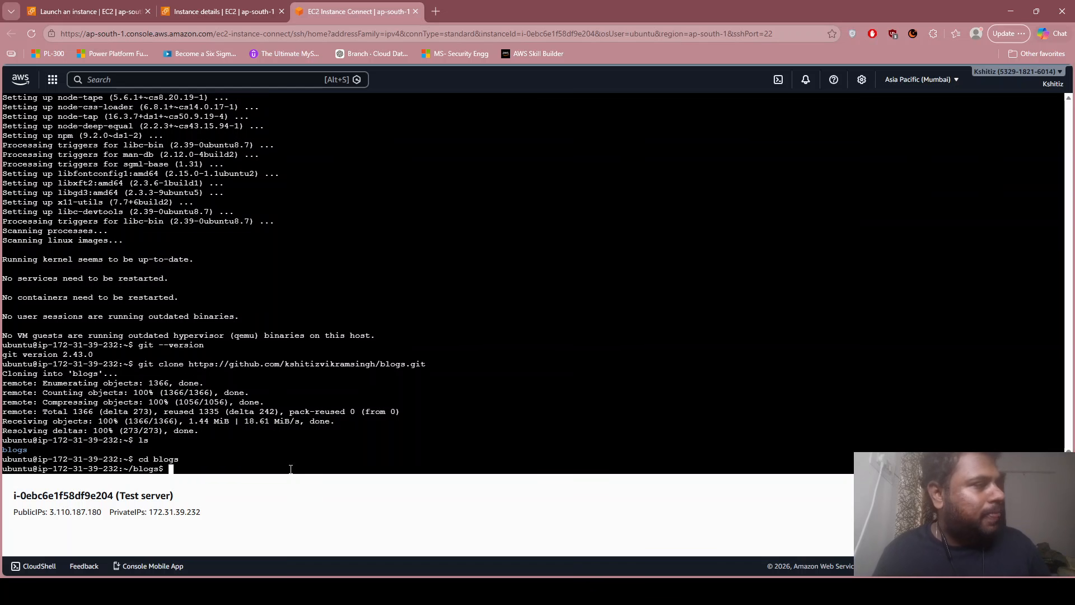
{"action": "type", "text": "ls"}
{"action": "key", "text": "Return"}
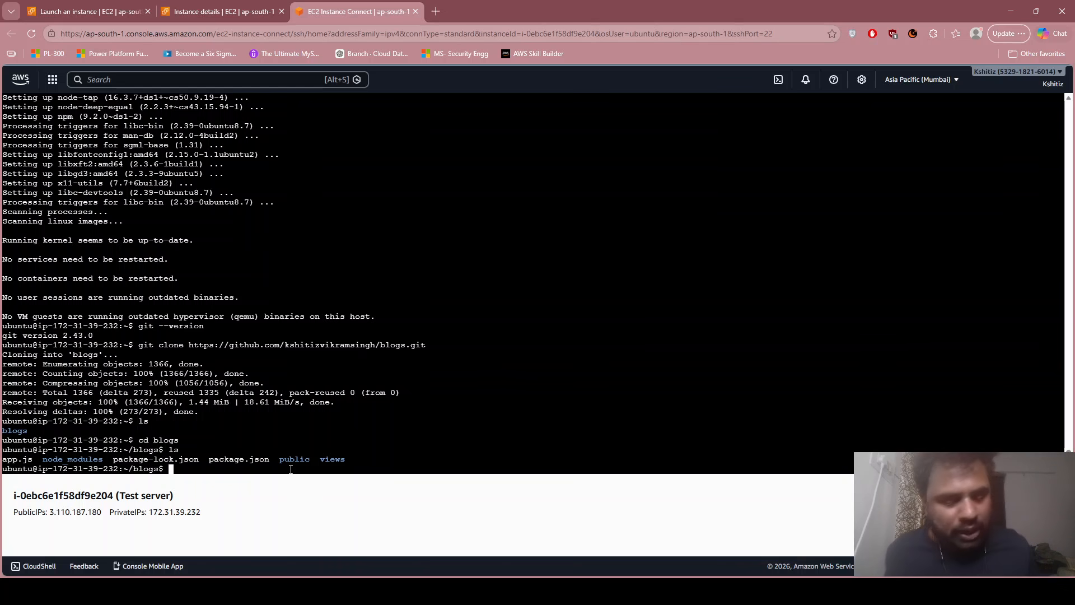
{"action": "type", "text": "vim "}
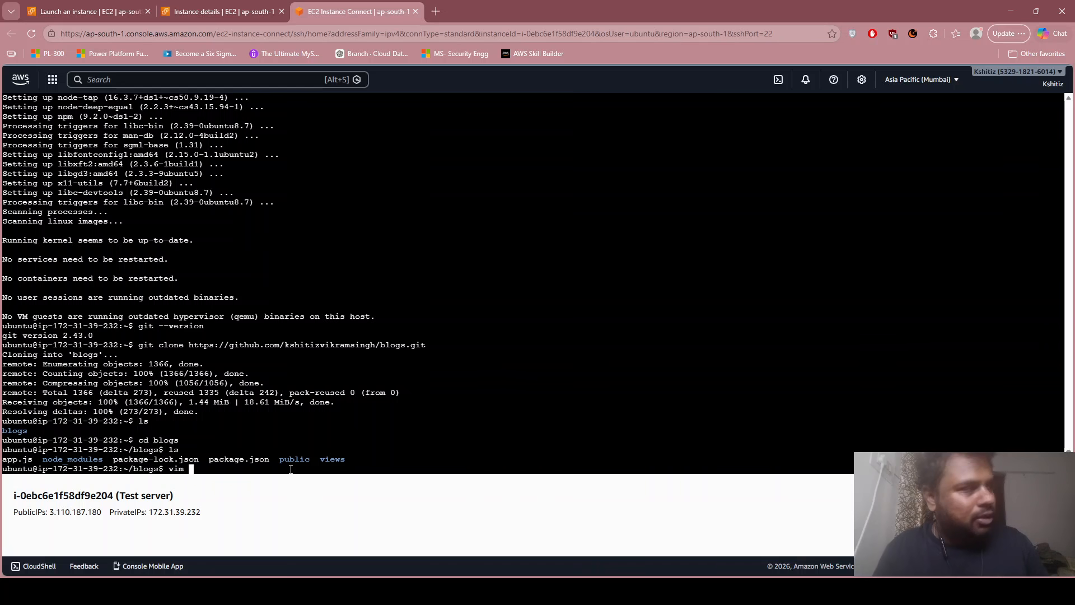
{"action": "type", "text": "app,js"}
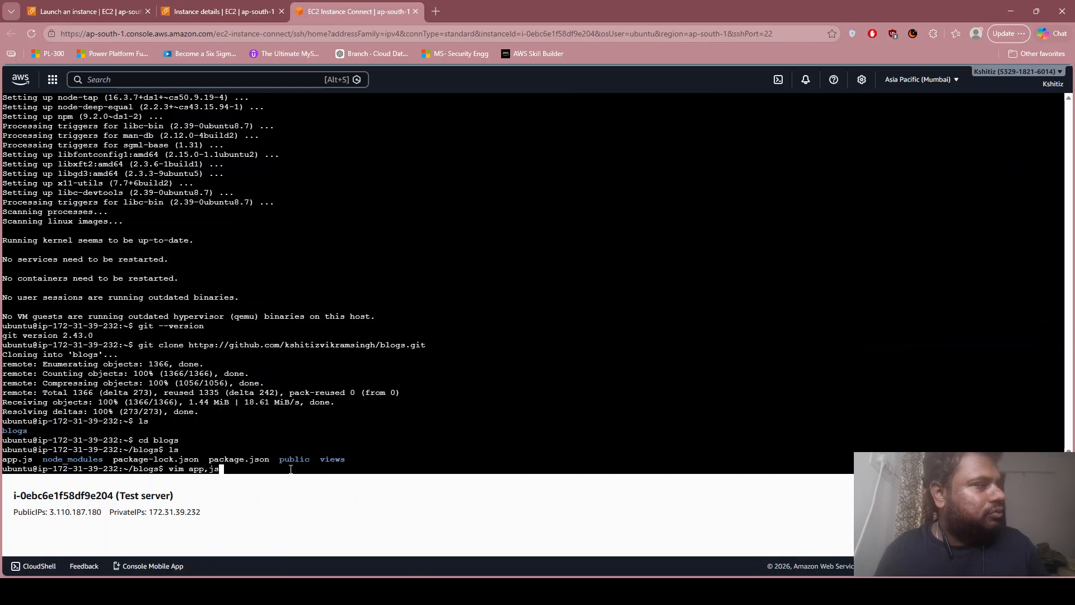
{"action": "key", "text": "Return"}
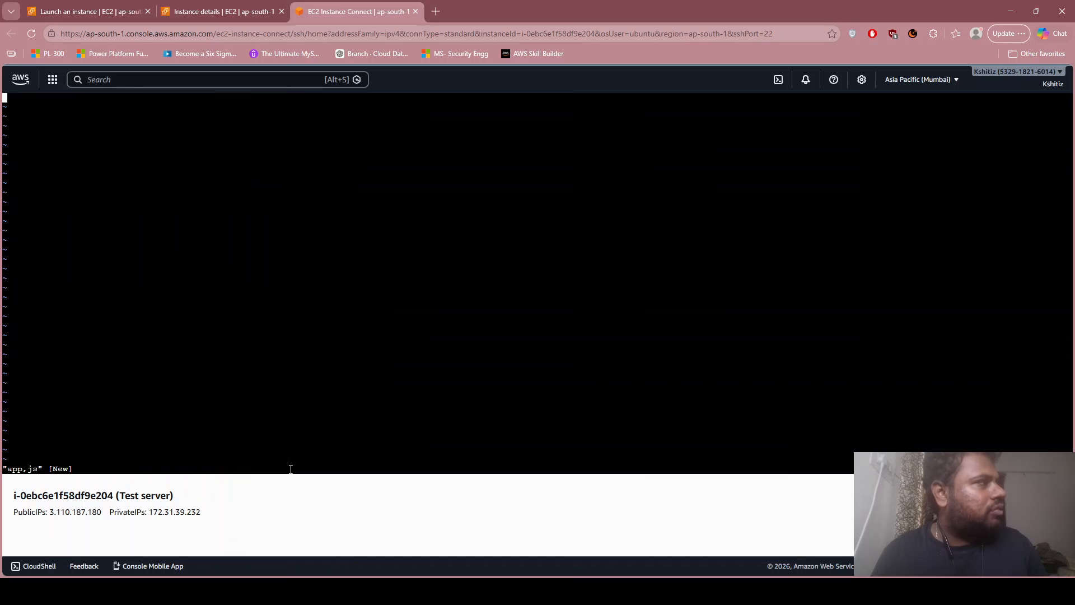
{"action": "scroll", "coordinate": [282, 348], "scroll_direction": "down", "scroll_amount": 1}
{"action": "scroll", "coordinate": [282, 348], "scroll_direction": "up", "scroll_amount": 1}
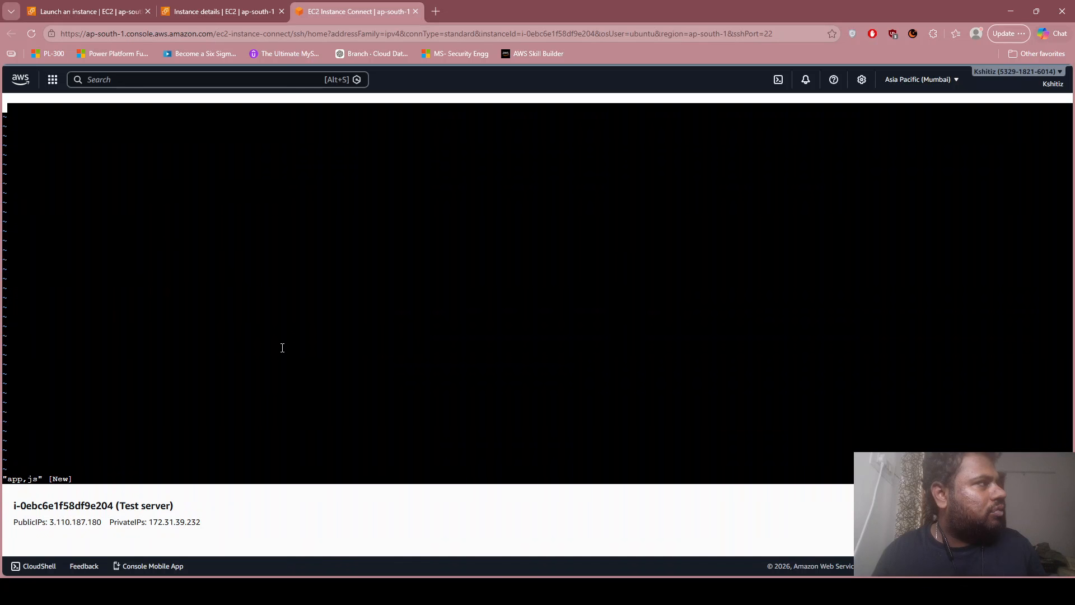
{"action": "scroll", "coordinate": [283, 347], "scroll_direction": "down", "scroll_amount": 1}
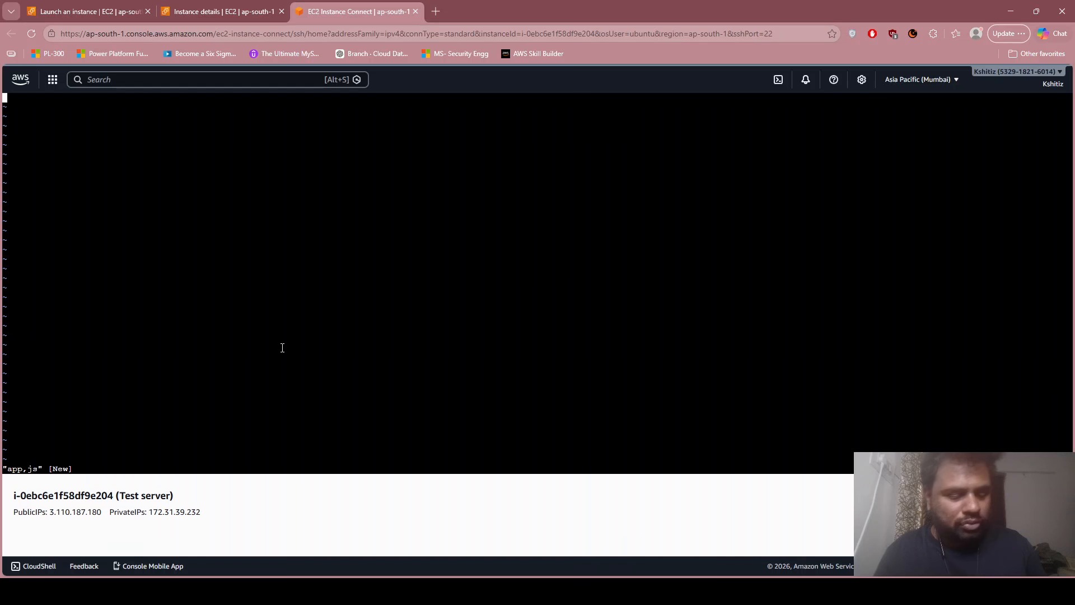
{"action": "type", "text": ":q!"}
{"action": "key", "text": "Return"}
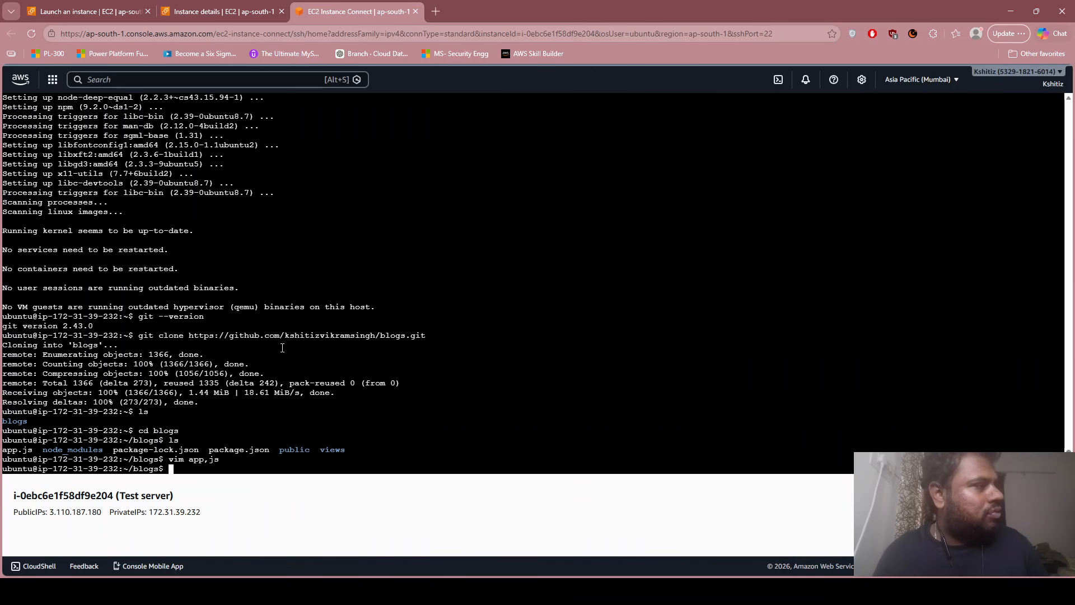
Open app.js from the blogs folder in vim and go to the app.listen block at the end of the file.
{"action": "type", "text": "vim app."}
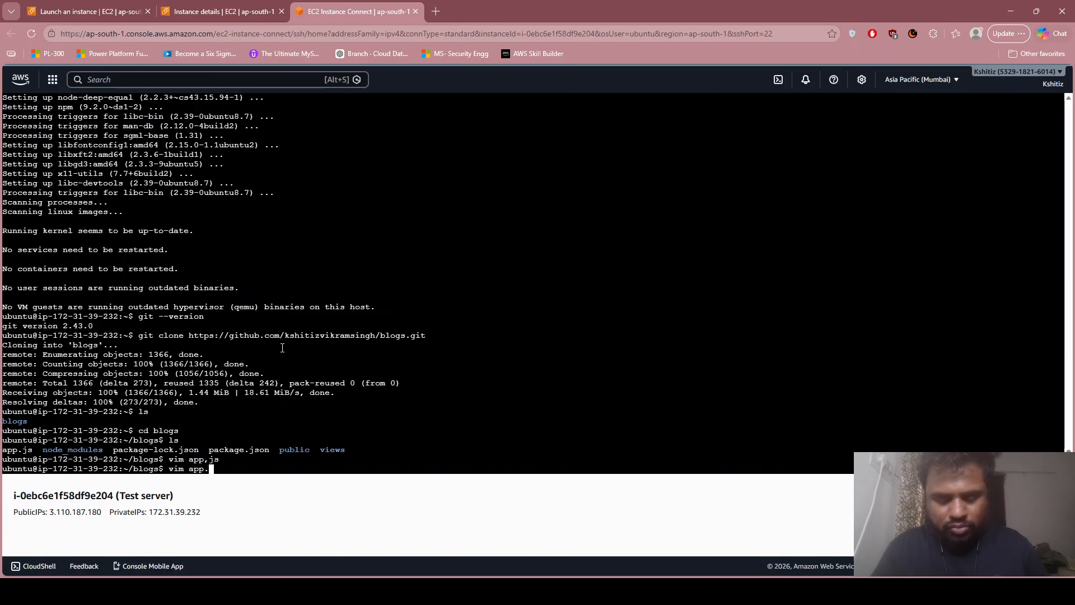
{"action": "type", "text": "js"}
{"action": "key", "text": "Return"}
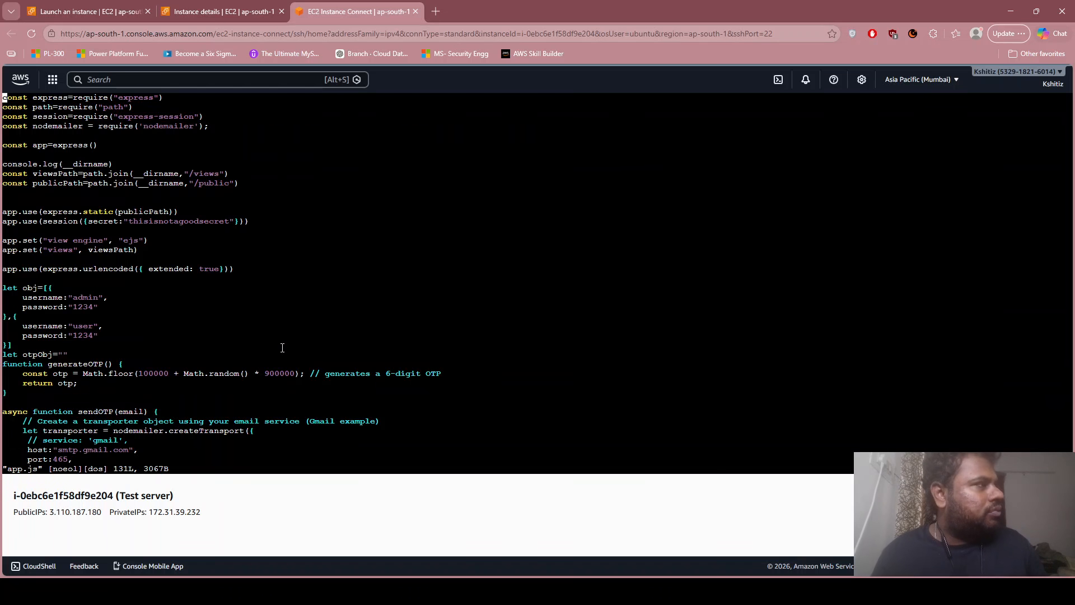
{"action": "key", "text": "Down"}
{"action": "key", "text": "Down"}
{"action": "key", "text": "Down"}
{"action": "key", "text": "Down"}
{"action": "key", "text": "Down"}
{"action": "key", "text": "Down"}
{"action": "key", "text": "Down"}
{"action": "key", "text": "Down"}
{"action": "key", "text": "Down"}
{"action": "key", "text": "Down"}
{"action": "key", "text": "Down"}
{"action": "key", "text": "Down"}
{"action": "key", "text": "Down"}
{"action": "key", "text": "Down"}
{"action": "key", "text": "Down"}
{"action": "key", "text": "Down"}
{"action": "key", "text": "Down"}
{"action": "key", "text": "Down"}
{"action": "key", "text": "Down"}
{"action": "key", "text": "Down"}
{"action": "key", "text": "Down"}
{"action": "key", "text": "Down"}
{"action": "key", "text": "Down"}
{"action": "key", "text": "Down"}
{"action": "key", "text": "Down"}
{"action": "key", "text": "Down"}
{"action": "key", "text": "Down"}
{"action": "key", "text": "Down"}
{"action": "key", "text": "Down"}
{"action": "key", "text": "Down"}
{"action": "key", "text": "Down"}
{"action": "key", "text": "Down"}
{"action": "key", "text": "Down"}
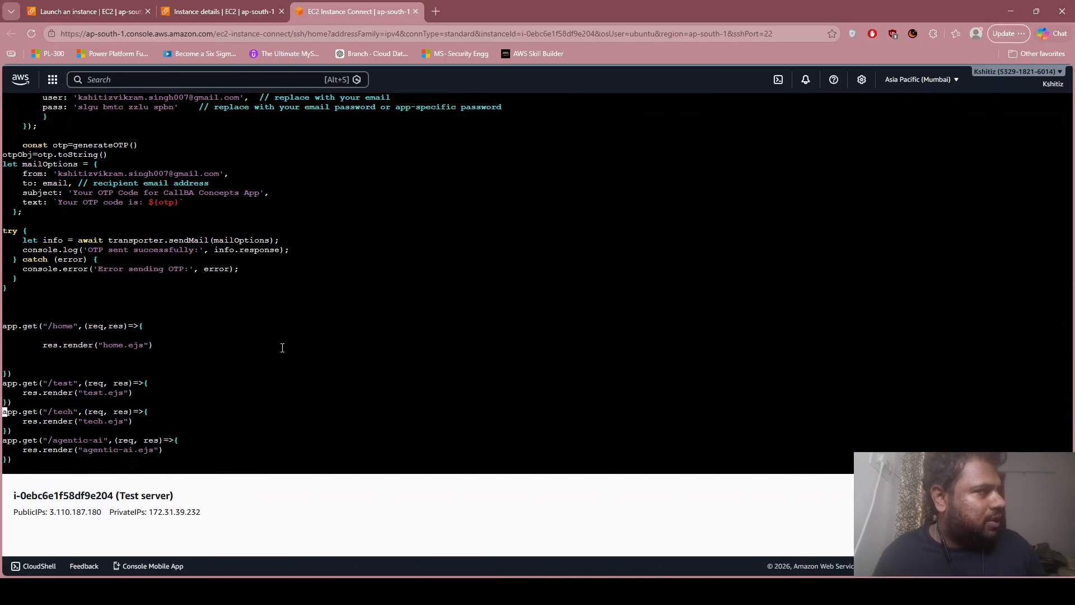
{"action": "key", "text": "Down"}
{"action": "key", "text": "Down"}
{"action": "key", "text": "Down"}
{"action": "key", "text": "Down"}
{"action": "key", "text": "Down"}
{"action": "key", "text": "Down"}
{"action": "key", "text": "Down"}
{"action": "key", "text": "Down"}
{"action": "key", "text": "Down"}
{"action": "key", "text": "Down"}
{"action": "key", "text": "Down"}
{"action": "key", "text": "Down"}
{"action": "key", "text": "Down"}
{"action": "key", "text": "Down"}
{"action": "key", "text": "Down"}
{"action": "key", "text": "Down"}
{"action": "key", "text": "Down"}
{"action": "key", "text": "Down"}
{"action": "key", "text": "Down"}
{"action": "key", "text": "Down"}
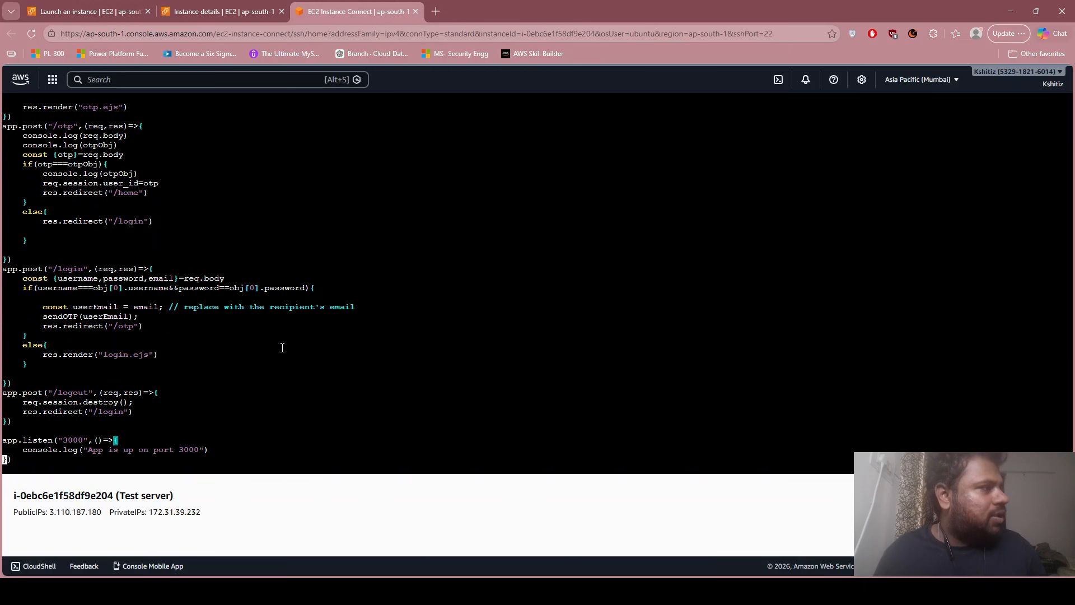
Set the port in the app.listen call to 80.
{"action": "key", "text": "i"}
{"action": "key", "text": "Up"}
{"action": "key", "text": "Up"}
{"action": "key", "text": "Right"}
{"action": "key", "text": "Right"}
{"action": "key", "text": "Right"}
{"action": "key", "text": "Right"}
{"action": "key", "text": "Right"}
{"action": "key", "text": "Right"}
{"action": "key", "text": "Right"}
{"action": "key", "text": "Right"}
{"action": "key", "text": "Right"}
{"action": "key", "text": "Right"}
{"action": "key", "text": "Right"}
{"action": "key", "text": "Right"}
{"action": "key", "text": "Right"}
{"action": "key", "text": "Right"}
{"action": "key", "text": "Right"}
{"action": "key", "text": "Right"}
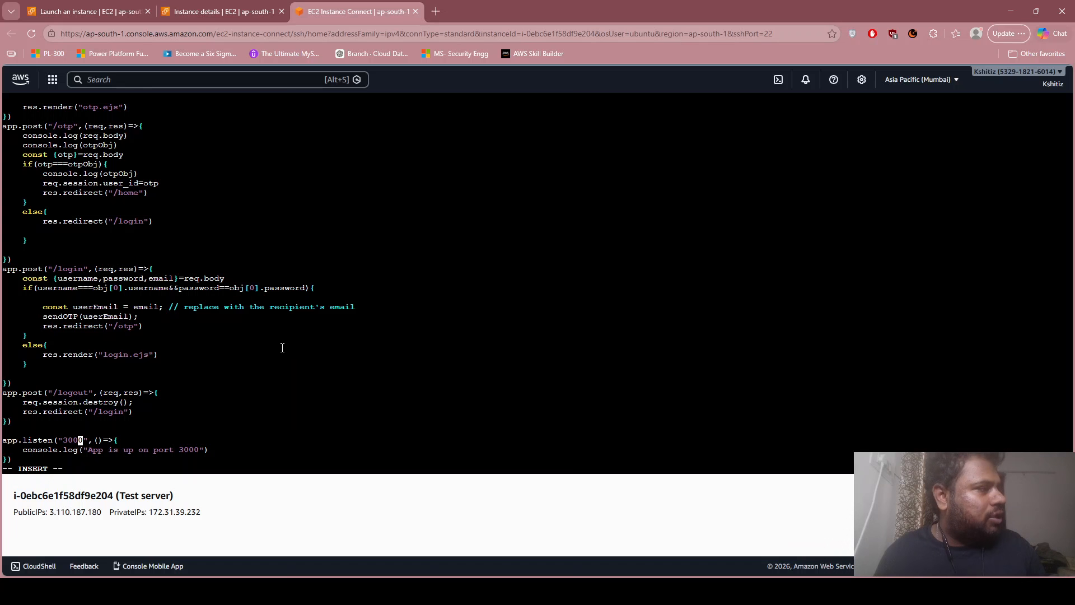
{"action": "key", "text": "BackSpace"}
{"action": "key", "text": "BackSpace"}
{"action": "key", "text": "BackSpace"}
{"action": "key", "text": "BackSpace"}
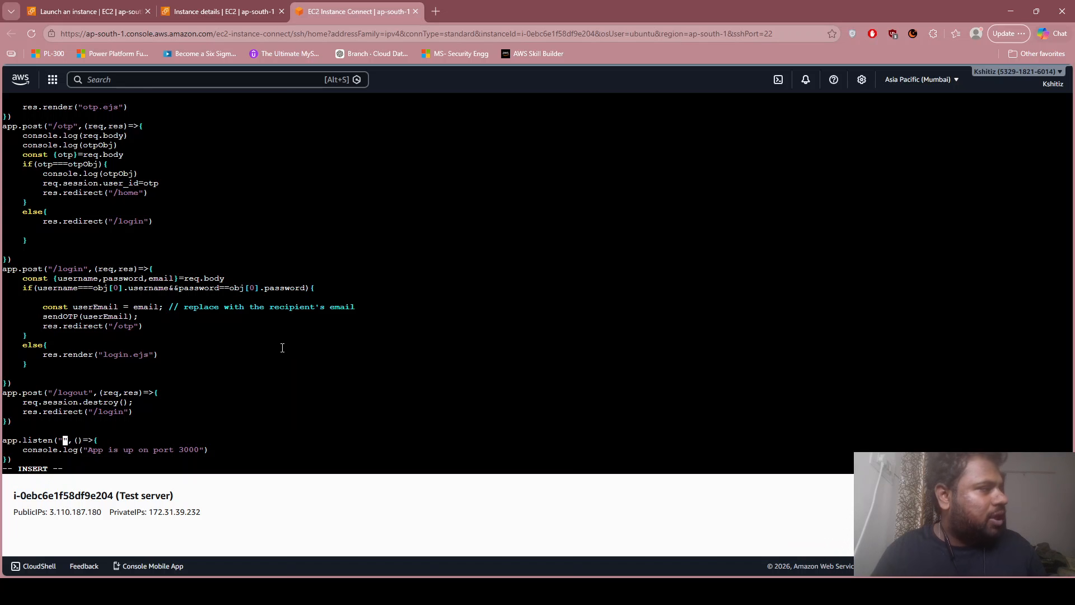
{"action": "type", "text": "80"}
Change the port number in the console.log startup message to 80.
{"action": "key", "text": "Down"}
{"action": "key", "text": "Right"}
{"action": "key", "text": "Right"}
{"action": "key", "text": "Right"}
{"action": "key", "text": "Right"}
{"action": "key", "text": "Right"}
{"action": "key", "text": "Right"}
{"action": "key", "text": "Right"}
{"action": "key", "text": "Right"}
{"action": "key", "text": "Right"}
{"action": "key", "text": "Right"}
{"action": "key", "text": "Right"}
{"action": "key", "text": "Right"}
{"action": "key", "text": "Right"}
{"action": "key", "text": "Right"}
{"action": "key", "text": "Right"}
{"action": "key", "text": "Right"}
{"action": "key", "text": "Right"}
{"action": "key", "text": "Right"}
{"action": "key", "text": "Right"}
{"action": "key", "text": "Right"}
{"action": "key", "text": "Right"}
{"action": "key", "text": "Right"}
{"action": "key", "text": "Right"}
{"action": "key", "text": "Left"}
{"action": "key", "text": "Left"}
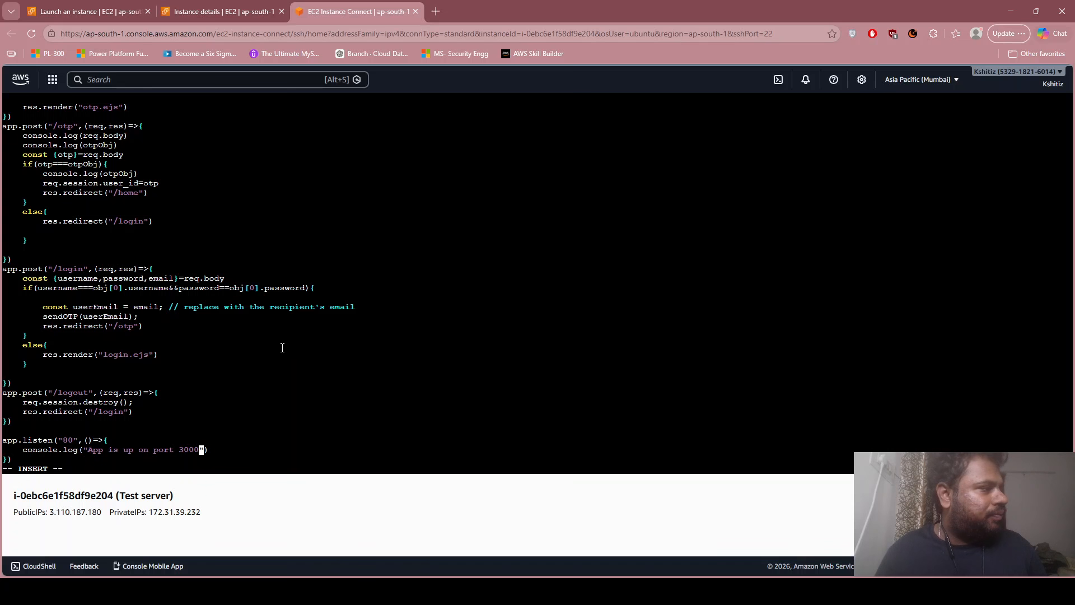
{"action": "key", "text": "BackSpace"}
{"action": "key", "text": "BackSpace"}
{"action": "key", "text": "BackSpace"}
{"action": "key", "text": "BackSpace"}
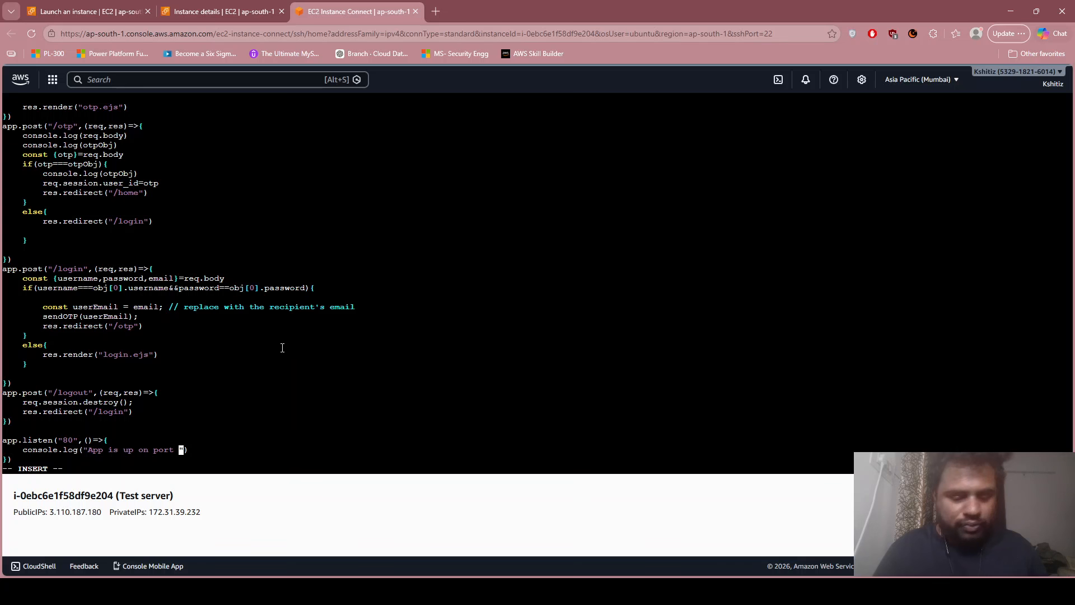
{"action": "type", "text": "80"}
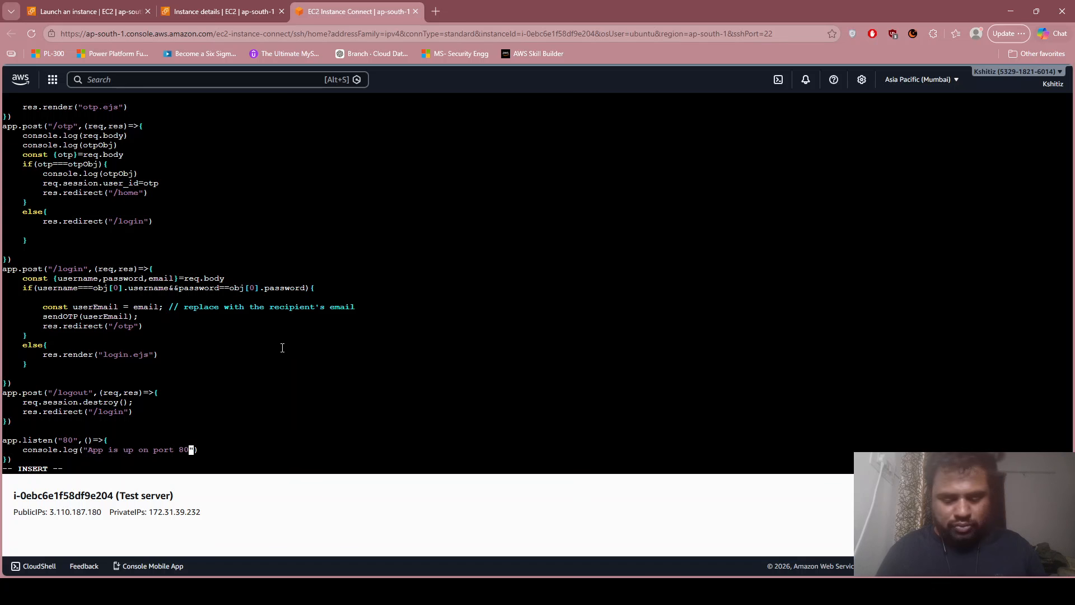
Save the edited app.js and quit vim with :wq!
{"action": "key", "text": "Escape"}
{"action": "type", "text": ":wq"}
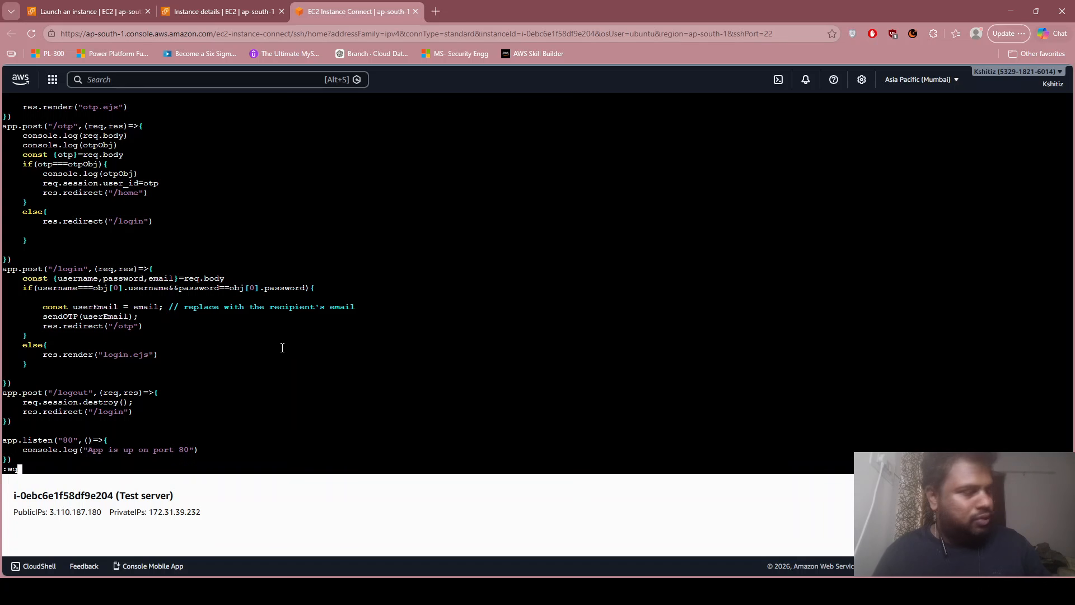
{"action": "type", "text": "!"}
{"action": "key", "text": "Return"}
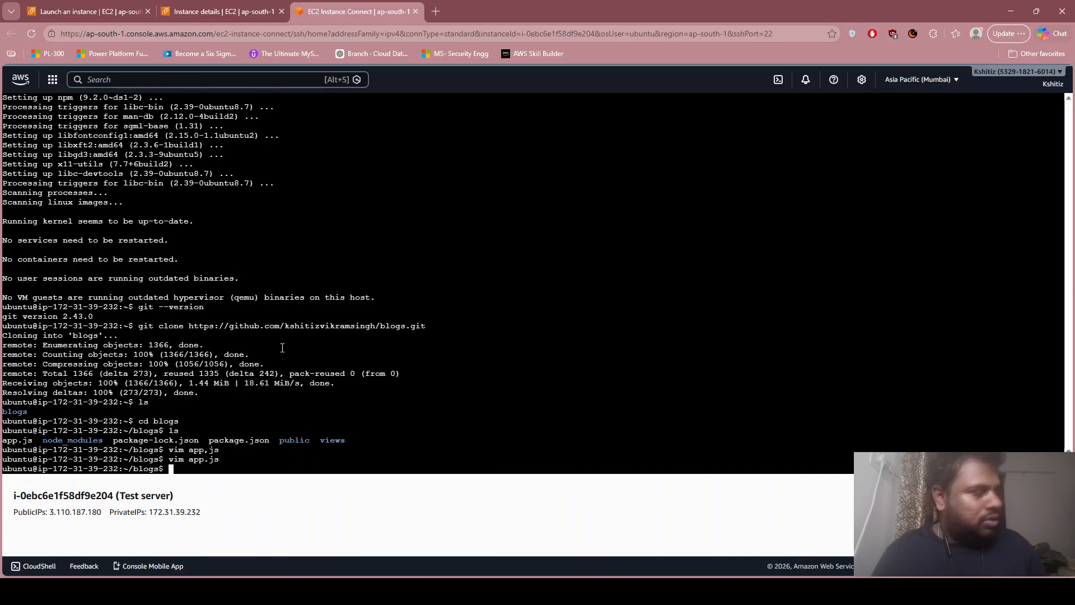
Start the blogs app with sudo node app.js.
{"action": "type", "text": "sudo "}
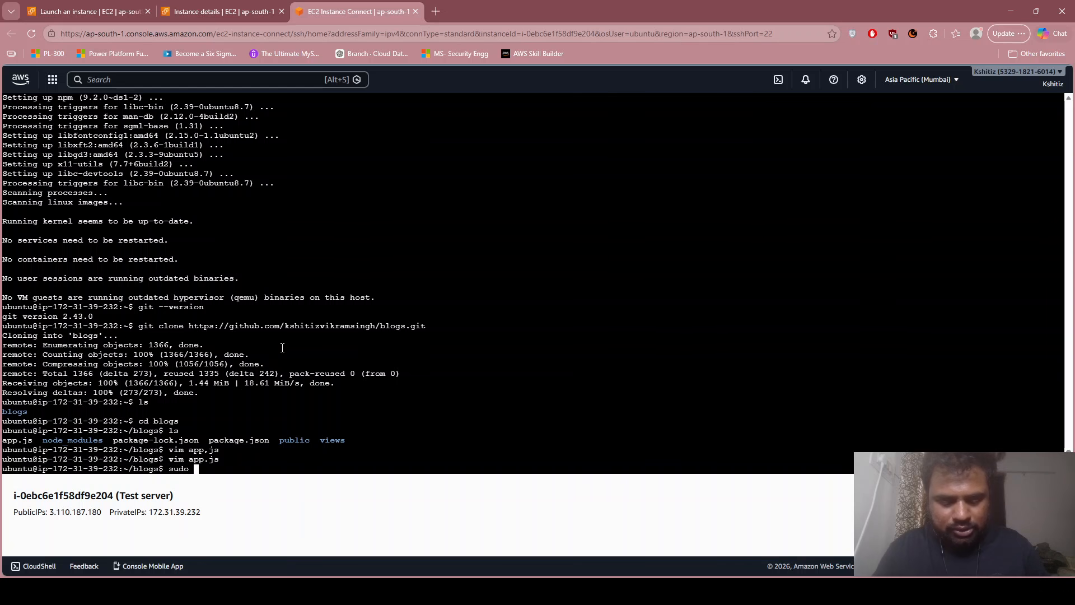
{"action": "type", "text": "n"}
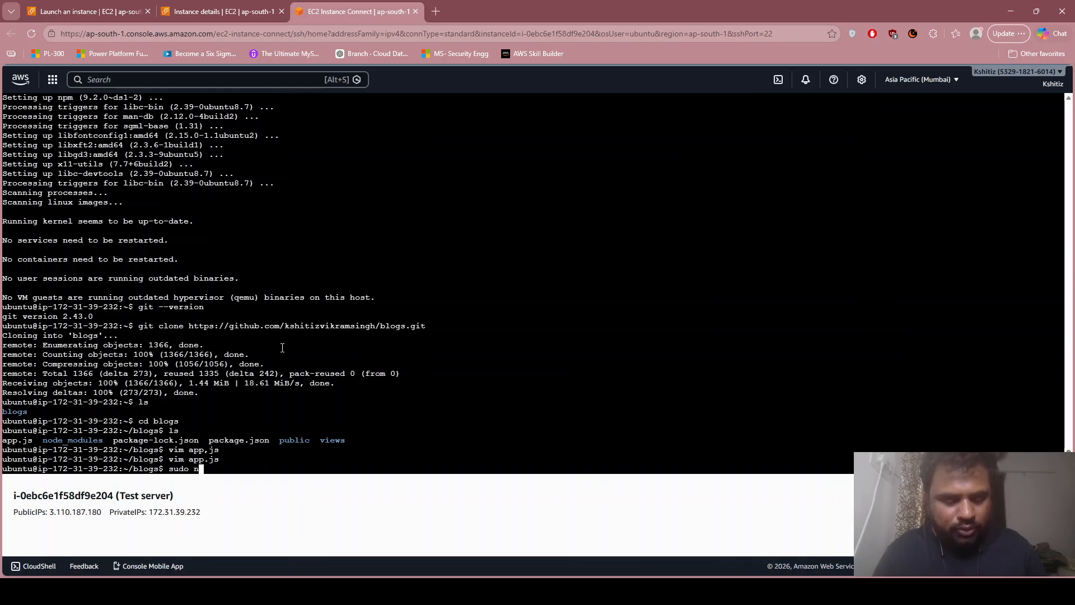
{"action": "type", "text": "ode app.js"}
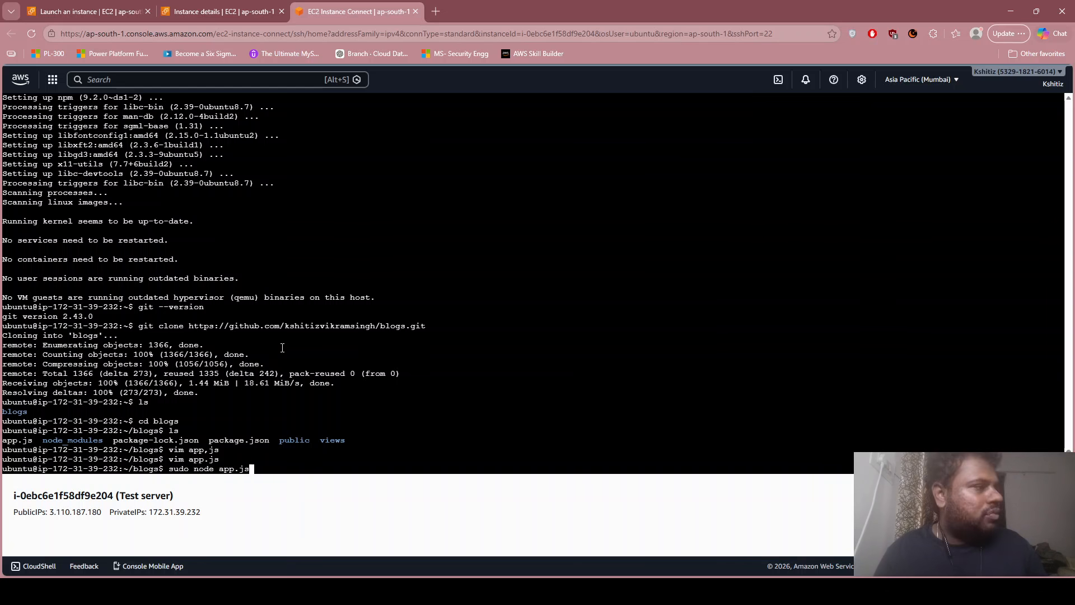
{"action": "key", "text": "Return"}
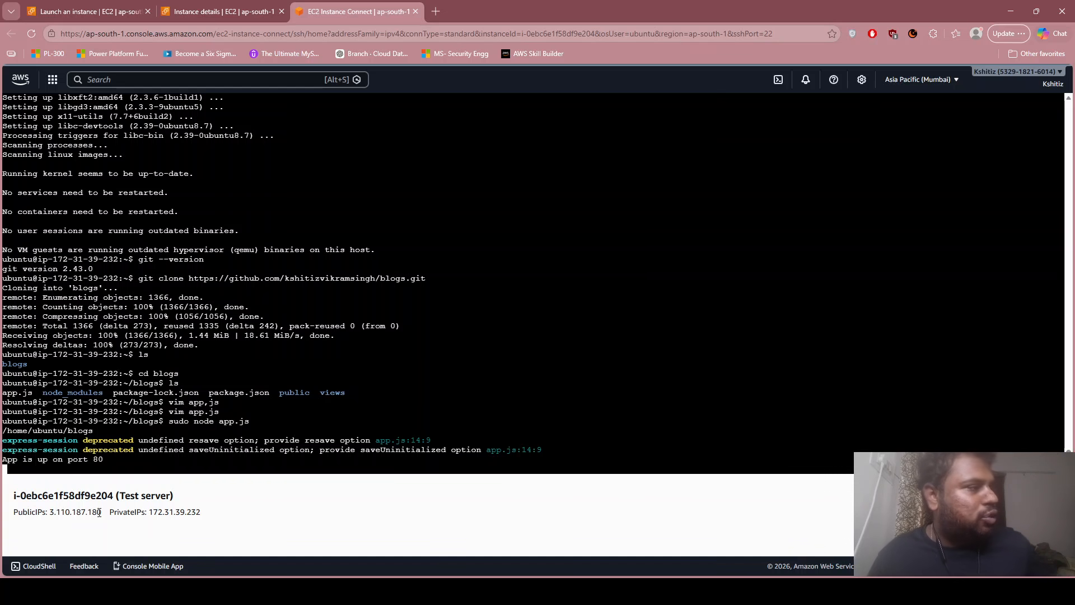
Copy the instance's public IP 3.110.187.180 and open it in a new browser tab.
{"action": "left_click_drag", "start_coordinate": [101, 514], "coordinate": [50, 519]}
{"action": "key", "text": "ctrl+c"}
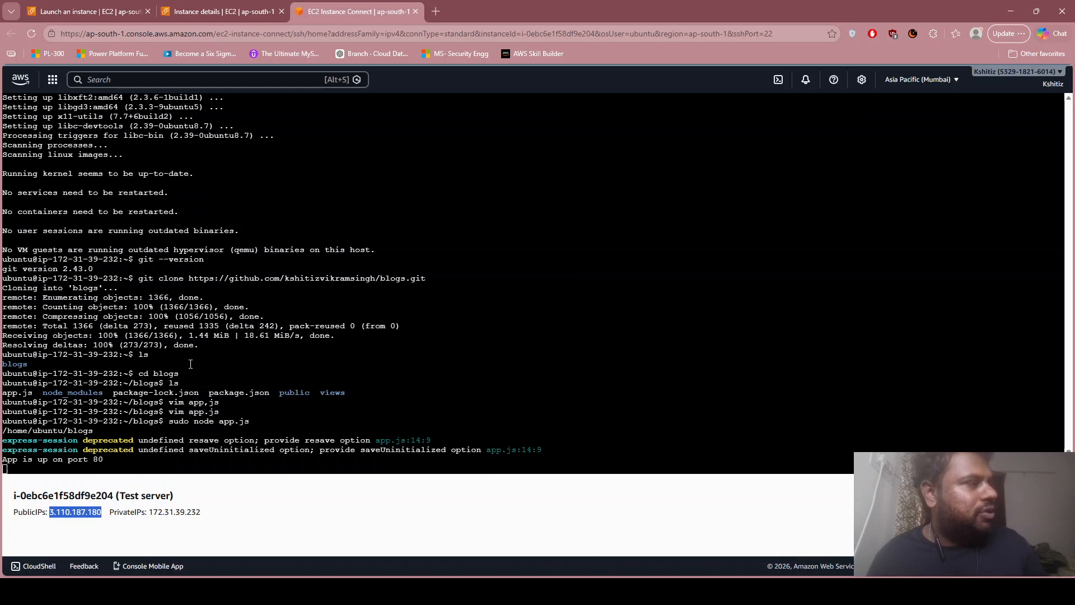
{"action": "left_click", "coordinate": [435, 11]}
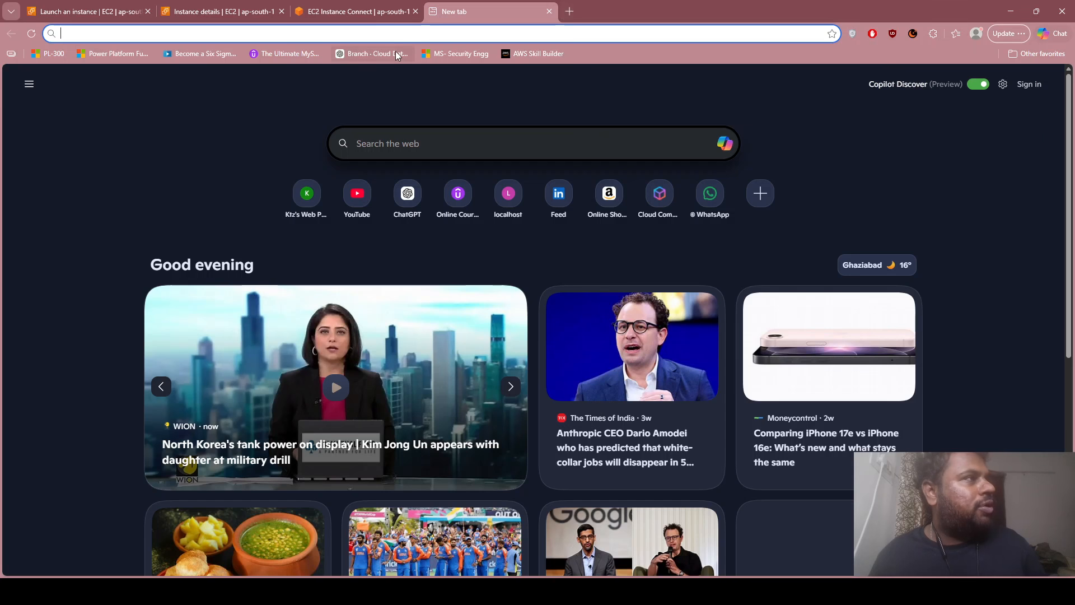
{"action": "key", "text": "ctrl+v"}
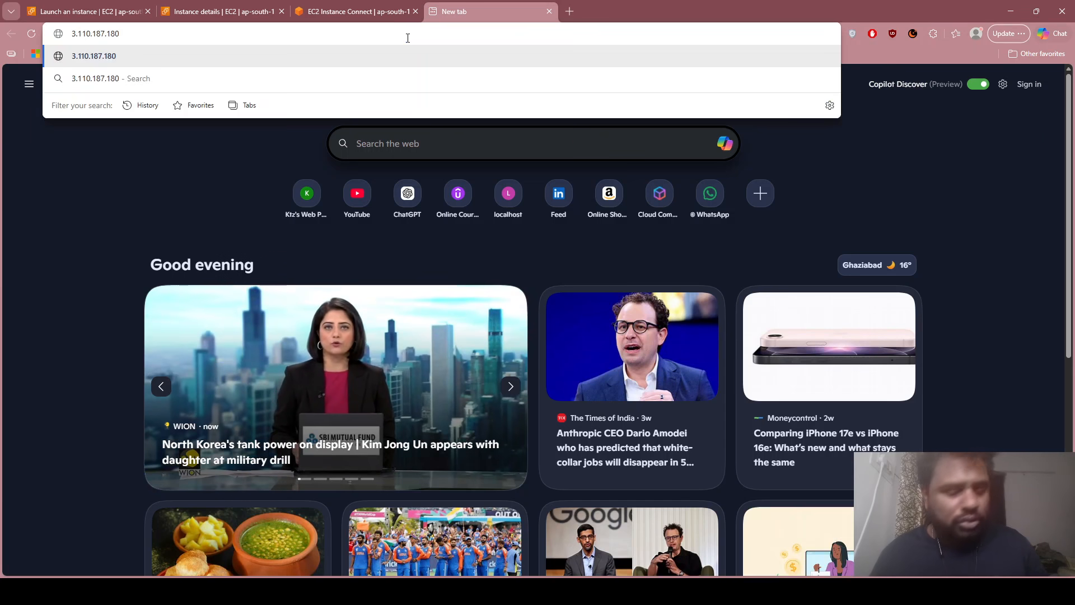
{"action": "key", "text": "Return"}
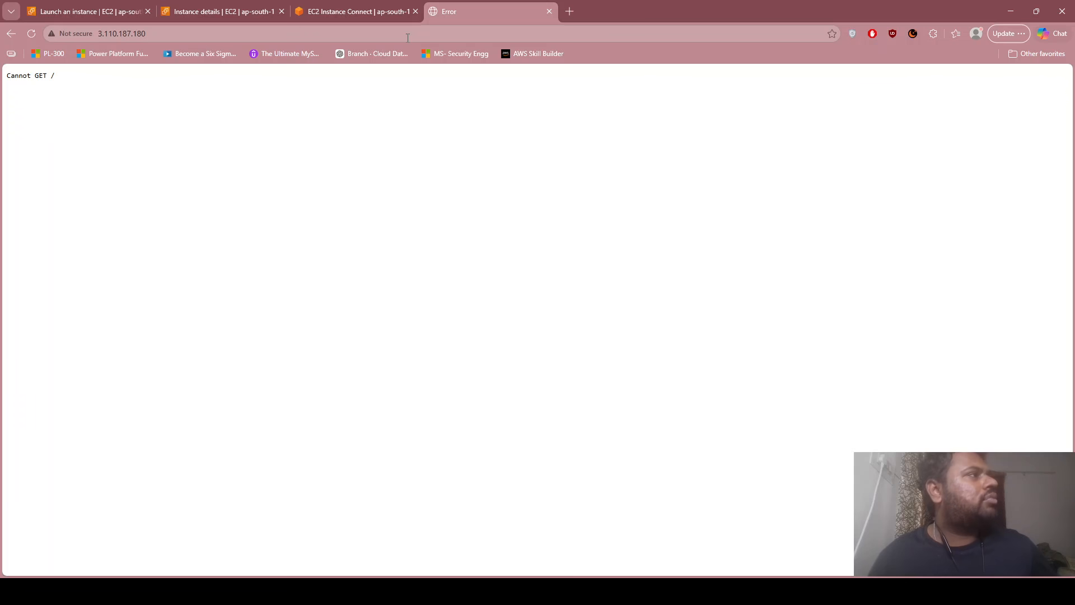
Open the app's home page at 3.110.187.180/home.
{"action": "left_click", "coordinate": [354, 30]}
{"action": "left_click", "coordinate": [354, 30]}
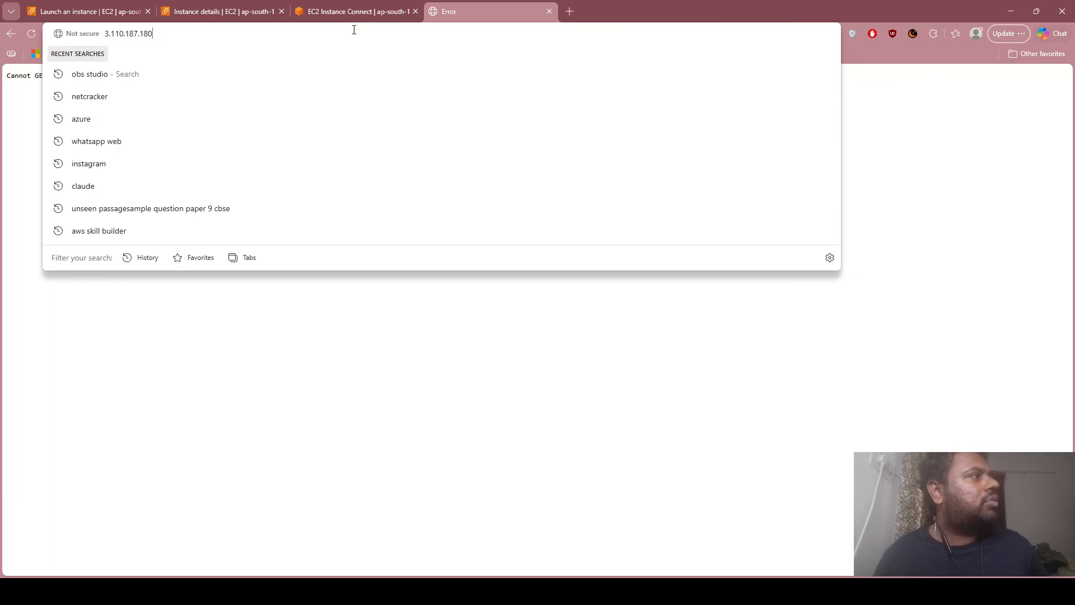
{"action": "type", "text": "/lhom"}
{"action": "key", "text": "BackSpace"}
{"action": "key", "text": "BackSpace"}
{"action": "key", "text": "BackSpace"}
{"action": "key", "text": "BackSpace"}
{"action": "type", "text": "home"}
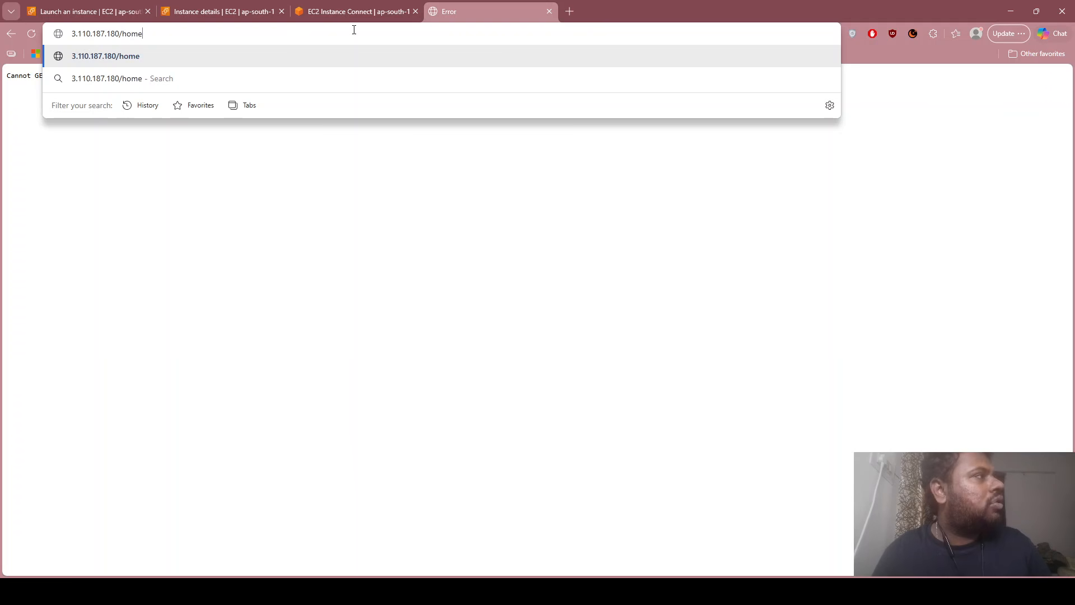
{"action": "key", "text": "Return"}
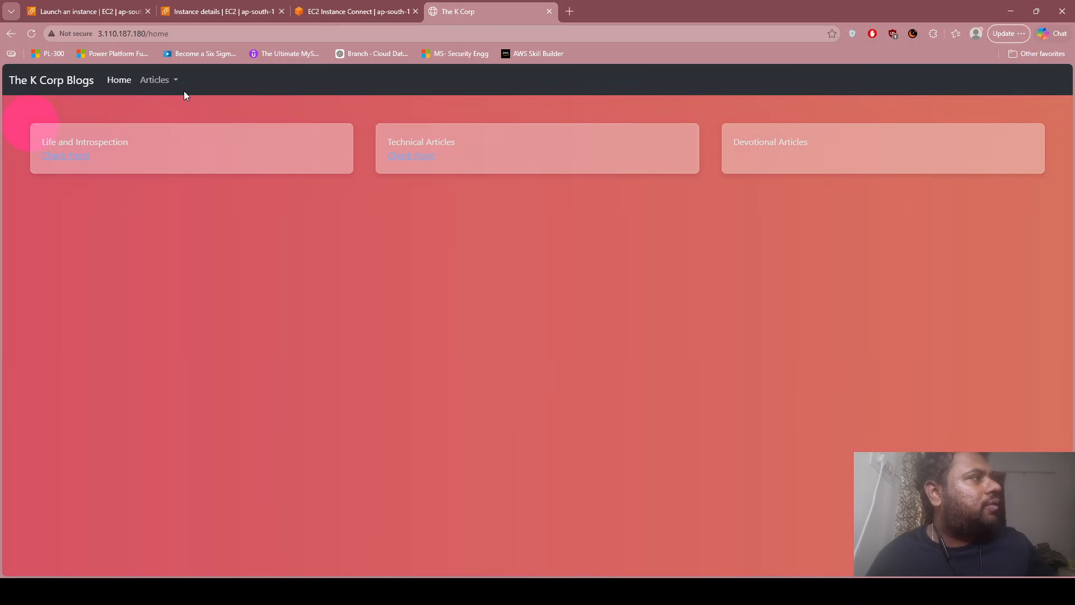